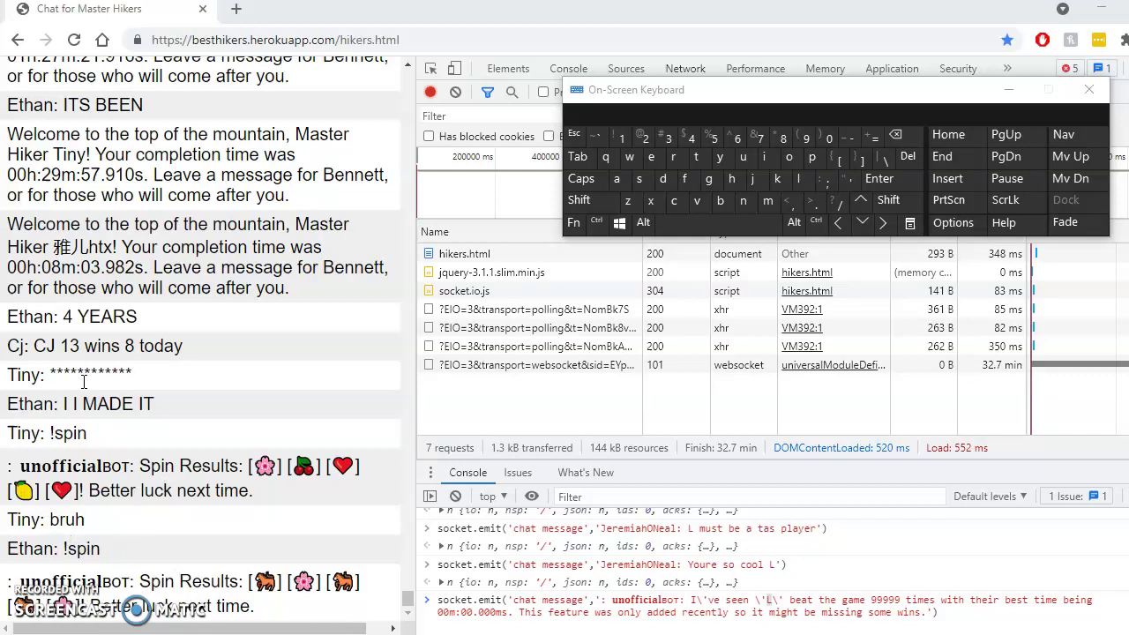
Step: Recall the earlier socket.emit chat command with the message "Congrats L" at the console prompt
click(519, 620)
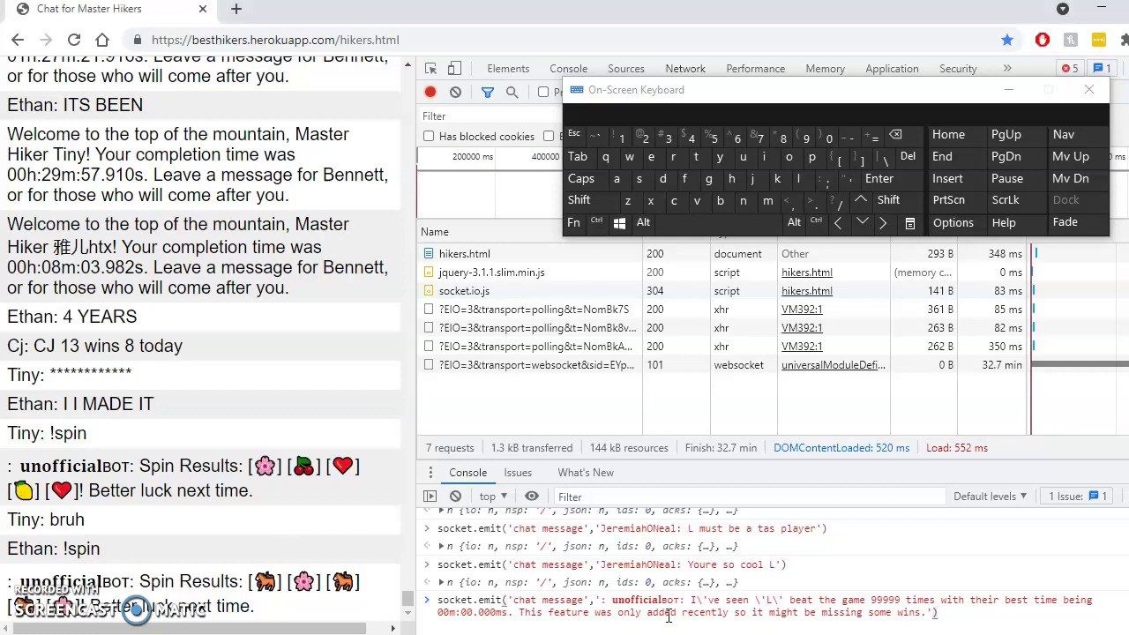
key(Left)
key(Left)
key(Left)
key(Left)
key(Left)
key(Left)
key(Left)
key(Left)
key(Left)
key(Left)
key(Left)
key(Left)
key(Left)
key(ctrl+a)
key(ctrl+z)
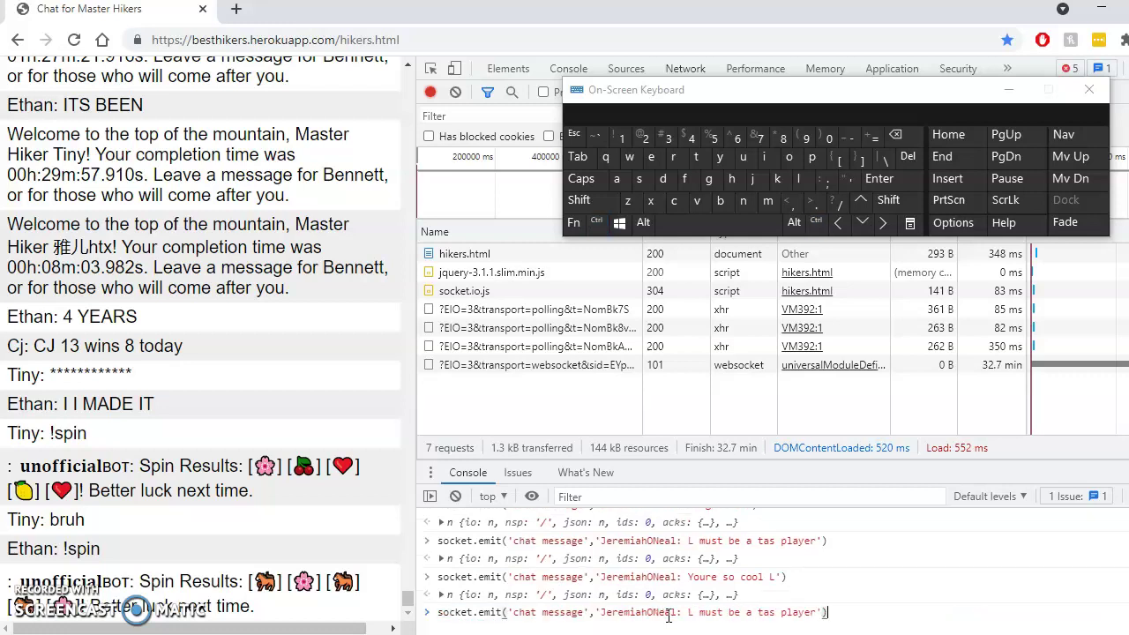
key(ctrl+z)
Step: Replace the recalled command's message text after the sender name with "Hi everyone." and run it
key(shift+Left)
key(shift+Left)
key(shift+Left)
key(shift+Left)
key(shift+Left)
key(shift+Left)
key(shift+Left)
key(shift+Left)
key(shift+Left)
key(shift+Left)
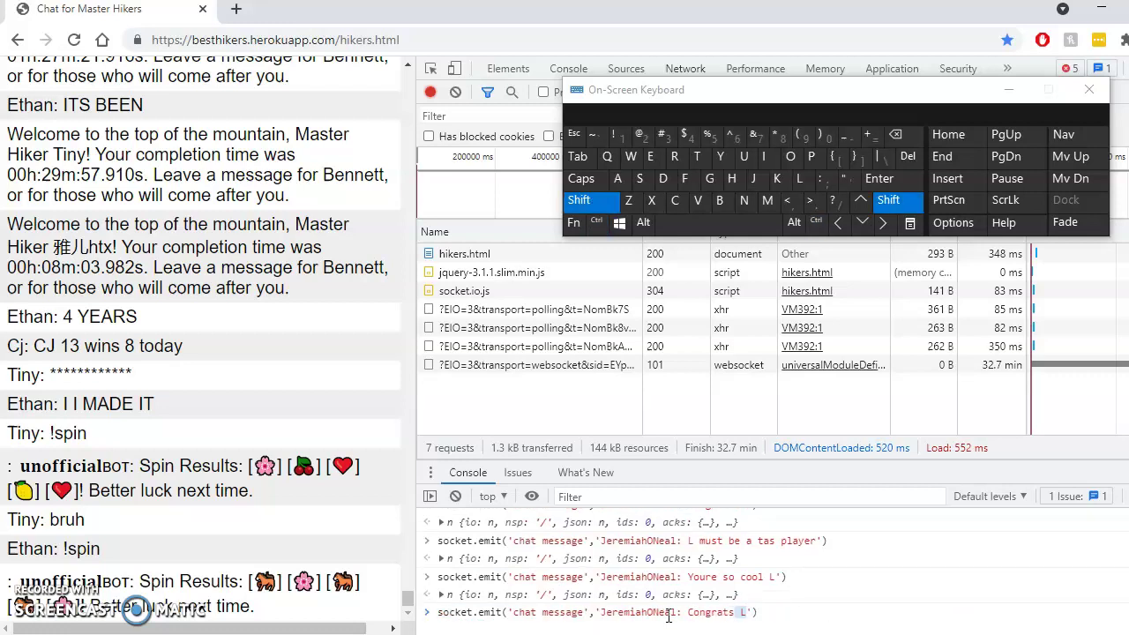
text(Hi eve)
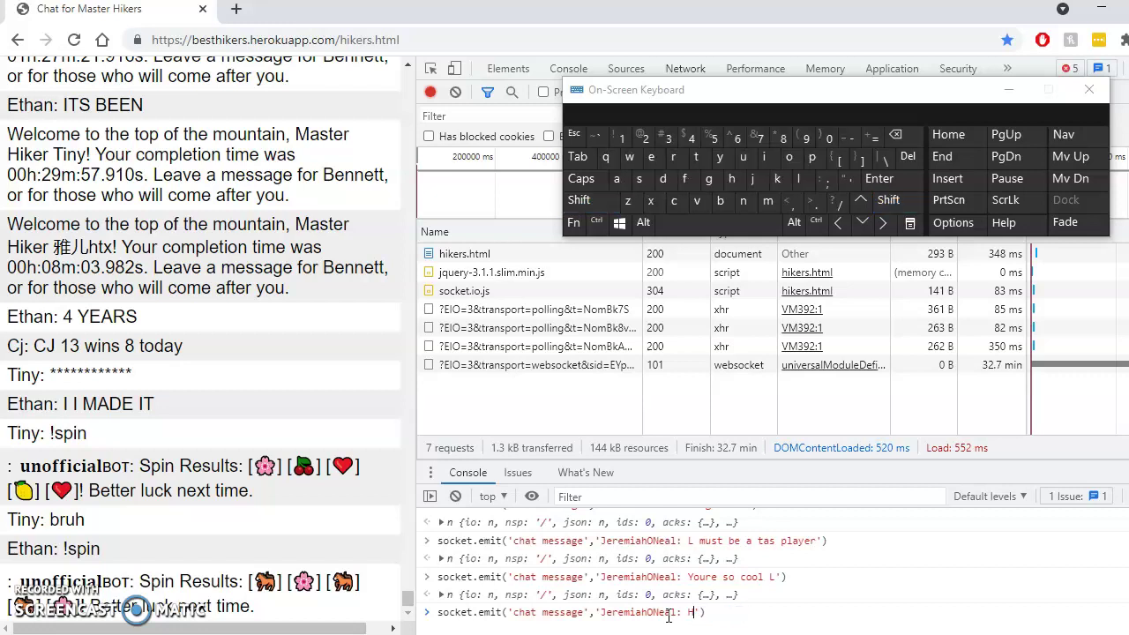
text(ryone.)
key(Return)
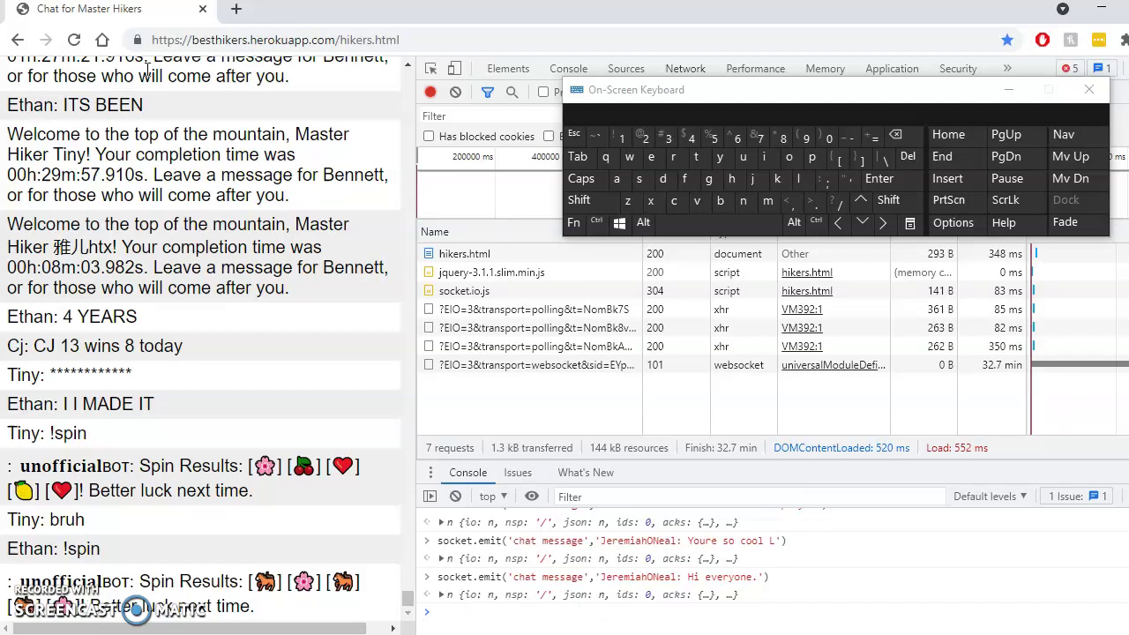
Step: Reload the chat page and rerun the earlier socket.emit command that sends "Hi everyone."
click(76, 46)
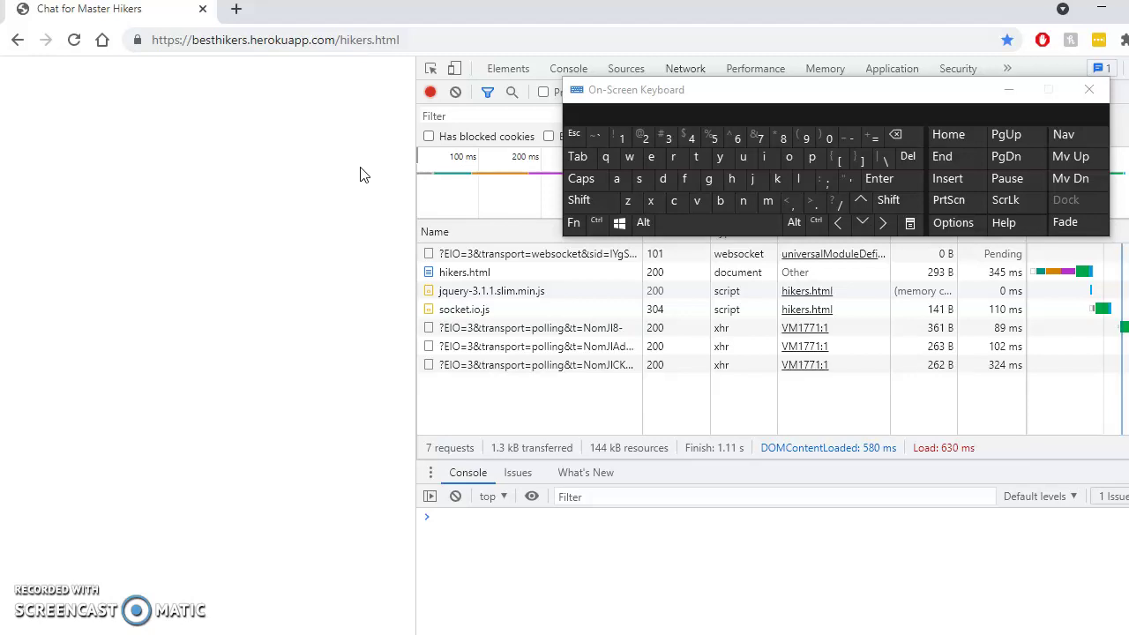
click(74, 40)
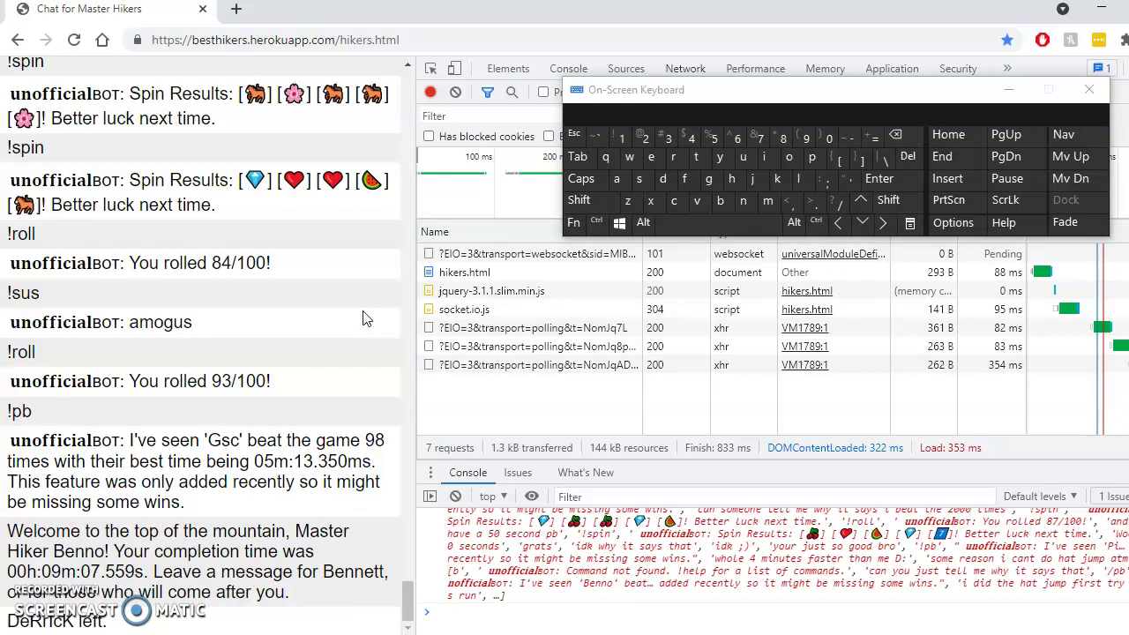
click(486, 611)
text(socket.emit('chat message','': unofficialBot: I\'ve seen \'L\' beat the game 99999 times with their best time being 00m:00.000ms. This feature was only added recently so it might be missing some wins.'))
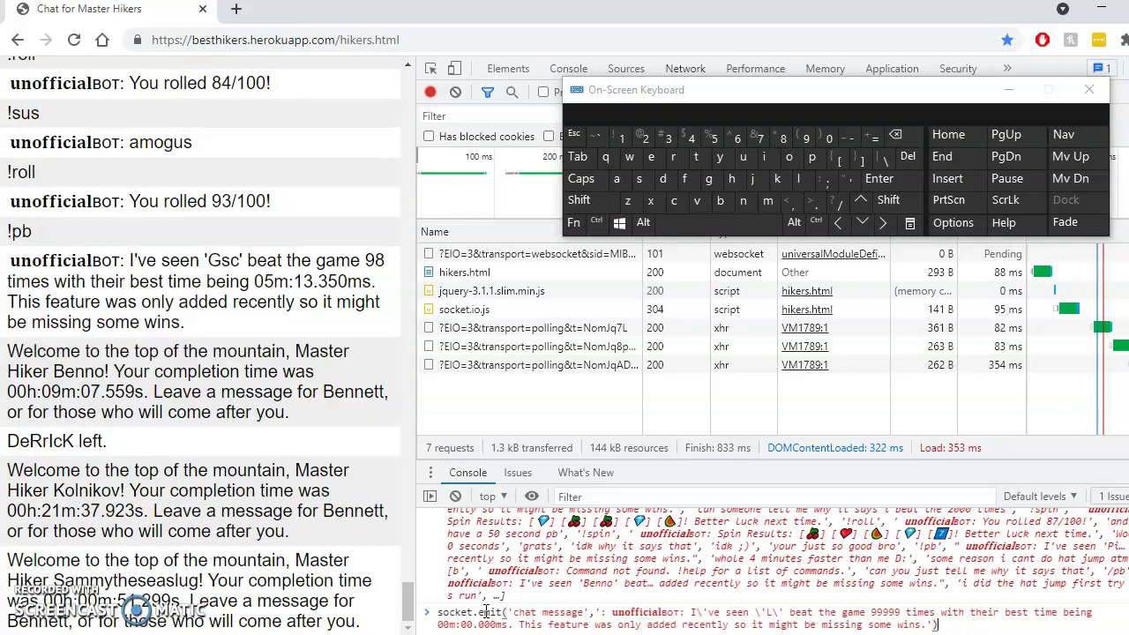
key(Up)
key(Up)
key(Up)
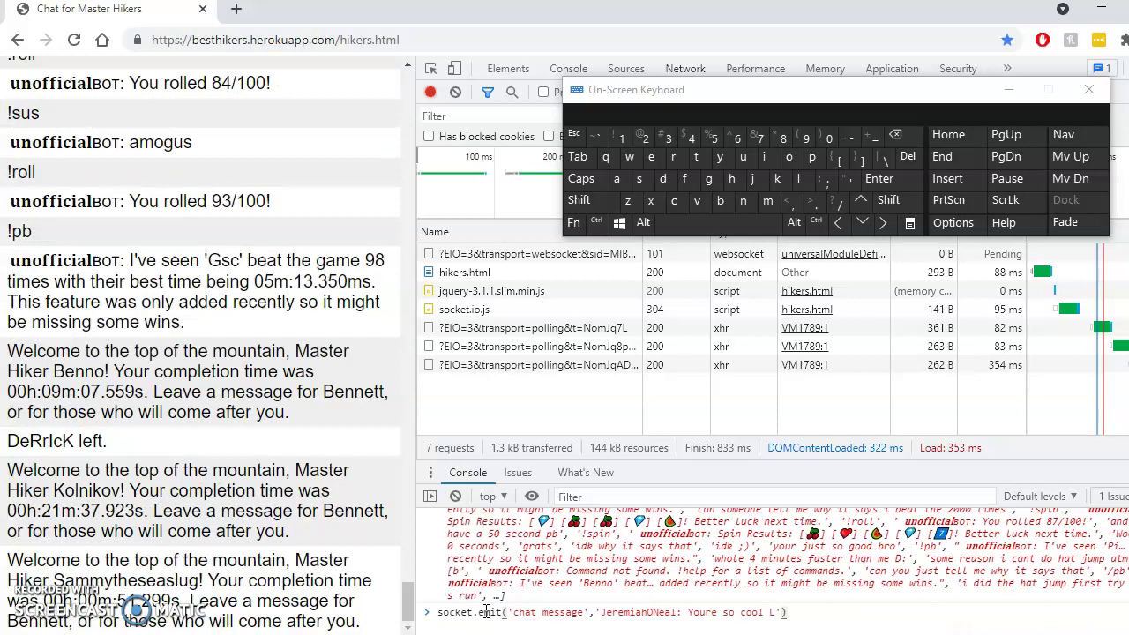
key(Up)
key(Return)
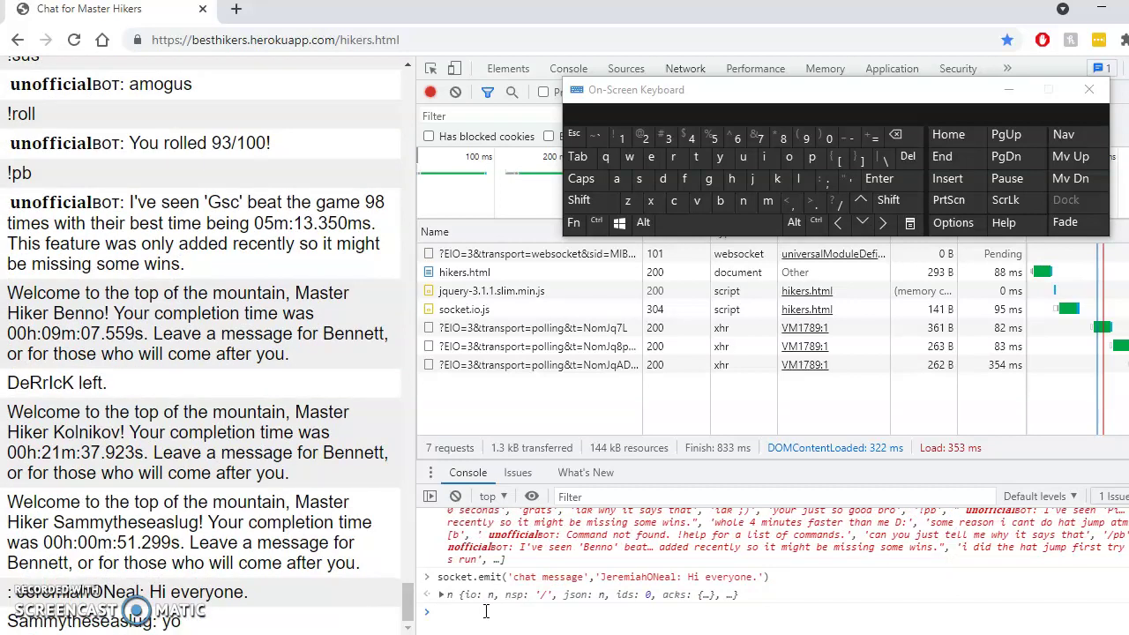
Step: Reuse the greeting command, replacing "everyone" with the short name of the participant who replied, and send it to the chat
key(Up)
key(Left)
key(Left)
key(Left)
key(shift+Left)
key(shift+Left)
key(shift+Left)
key(shift+Left)
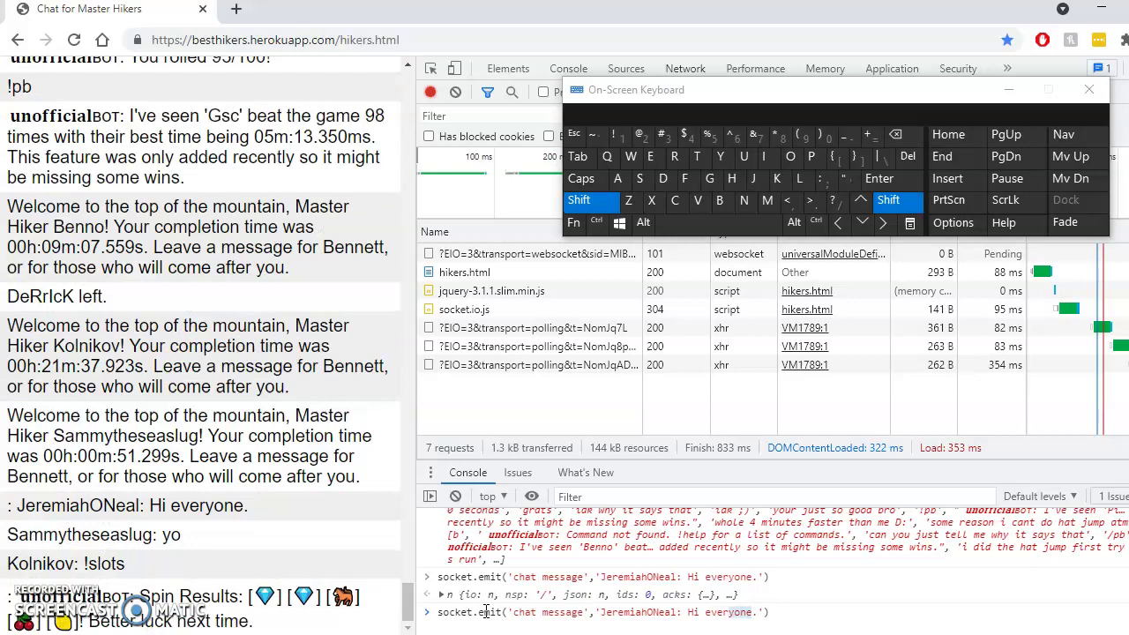
key(shift+Left)
key(shift+Left)
key(shift+Left)
key(shift+Left)
text(Sammy)
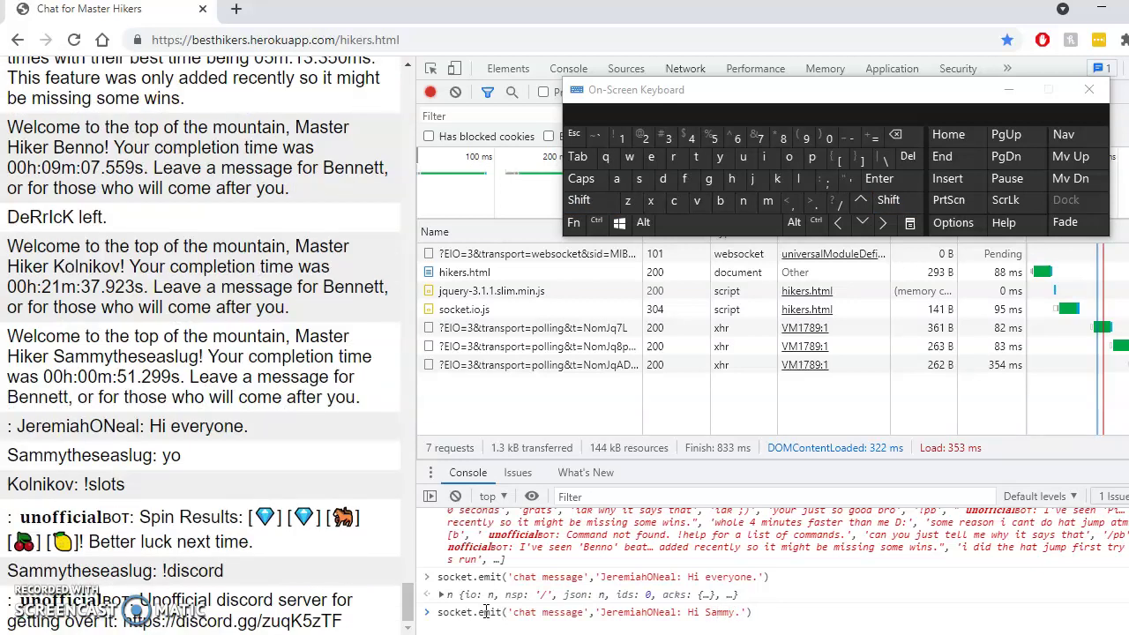
key(Return)
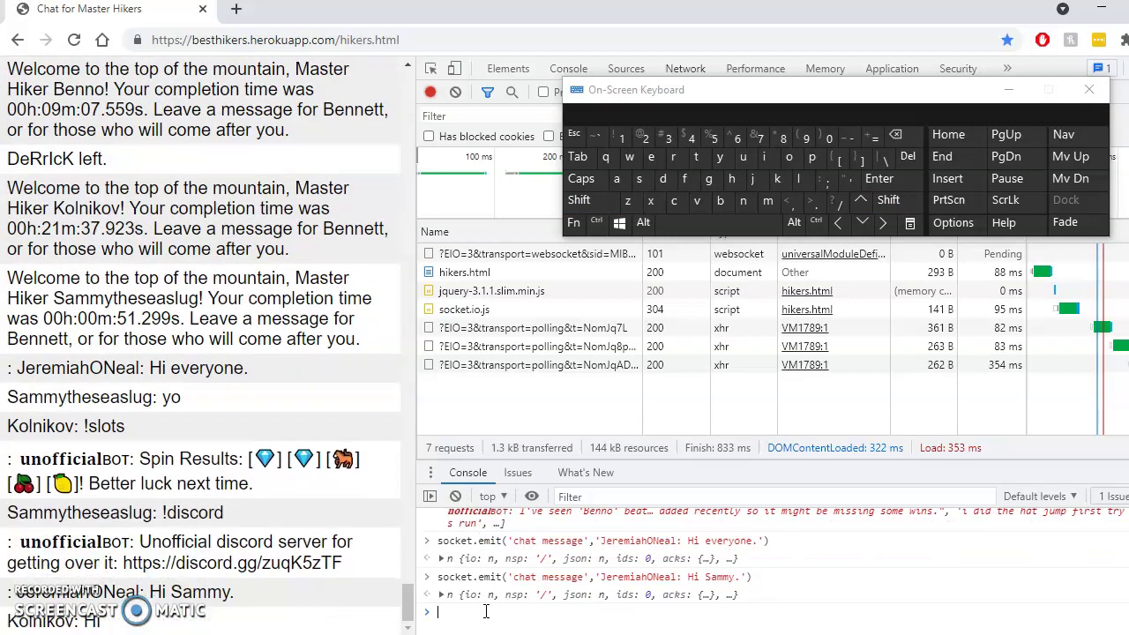
Step: Reuse the last socket.emit command to send the chat message "Has anyone seen the snowman?" under the same sender name
key(Up)
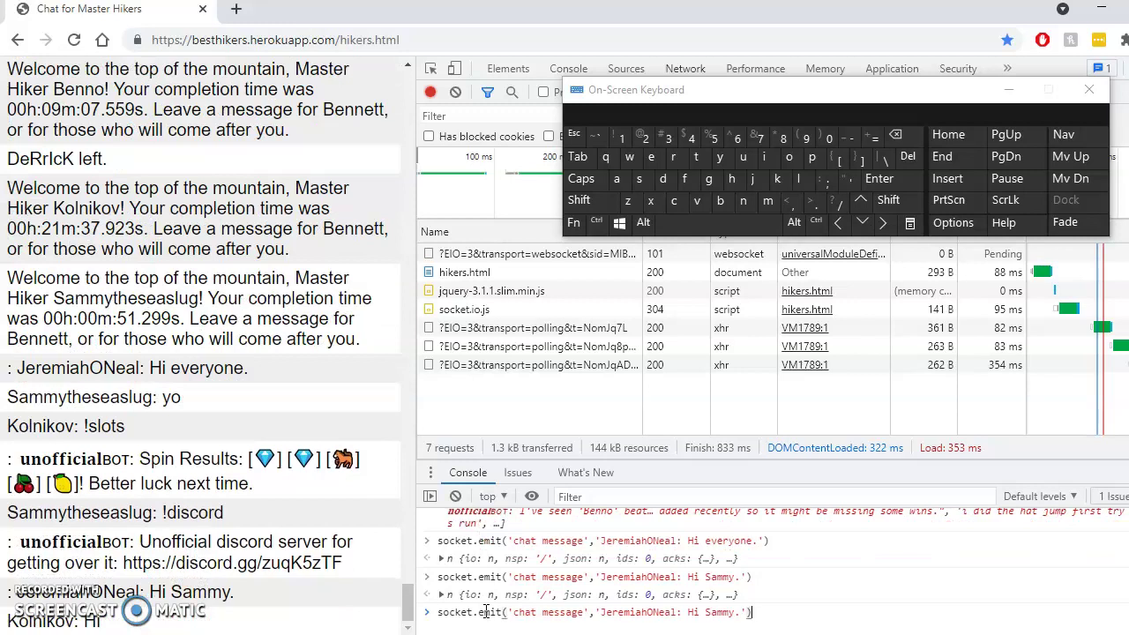
key(Left)
key(shift+Left)
key(shift+Left)
key(shift+Left)
key(shift+Left)
key(shift+Left)
key(shift+Left)
key(shift+Left)
key(shift+Left)
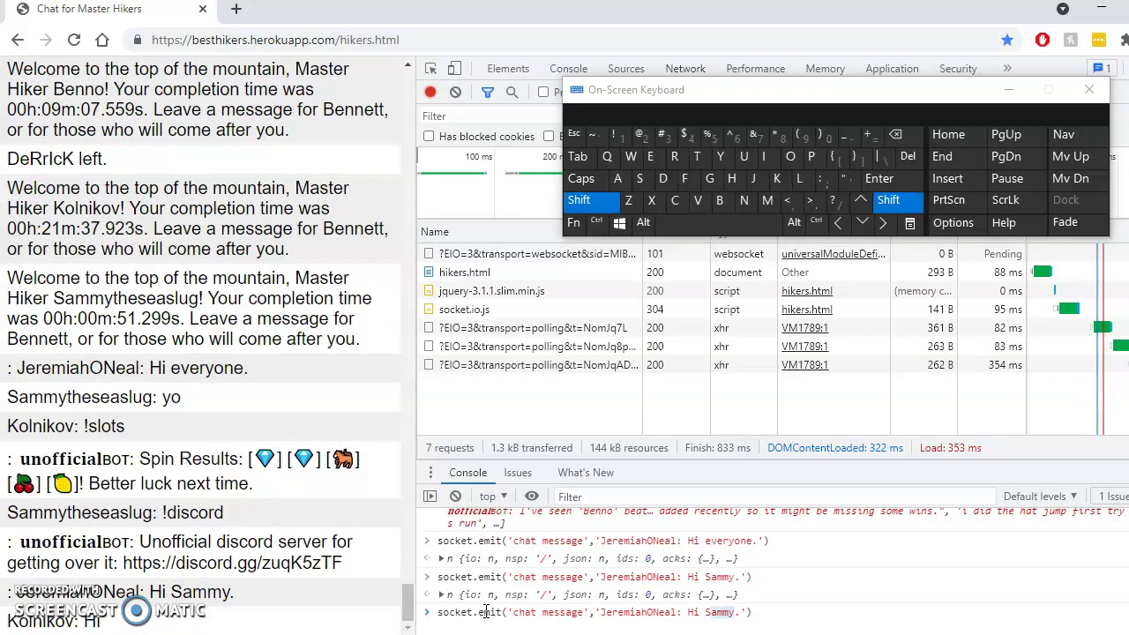
text(Has anyone see)
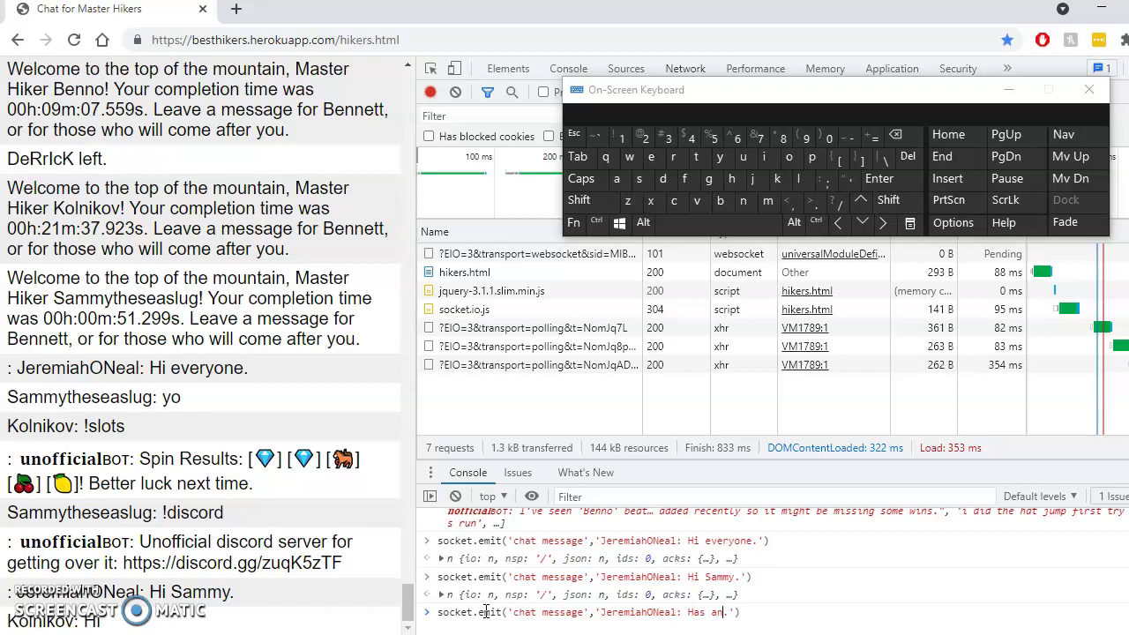
text(n the snowman?)
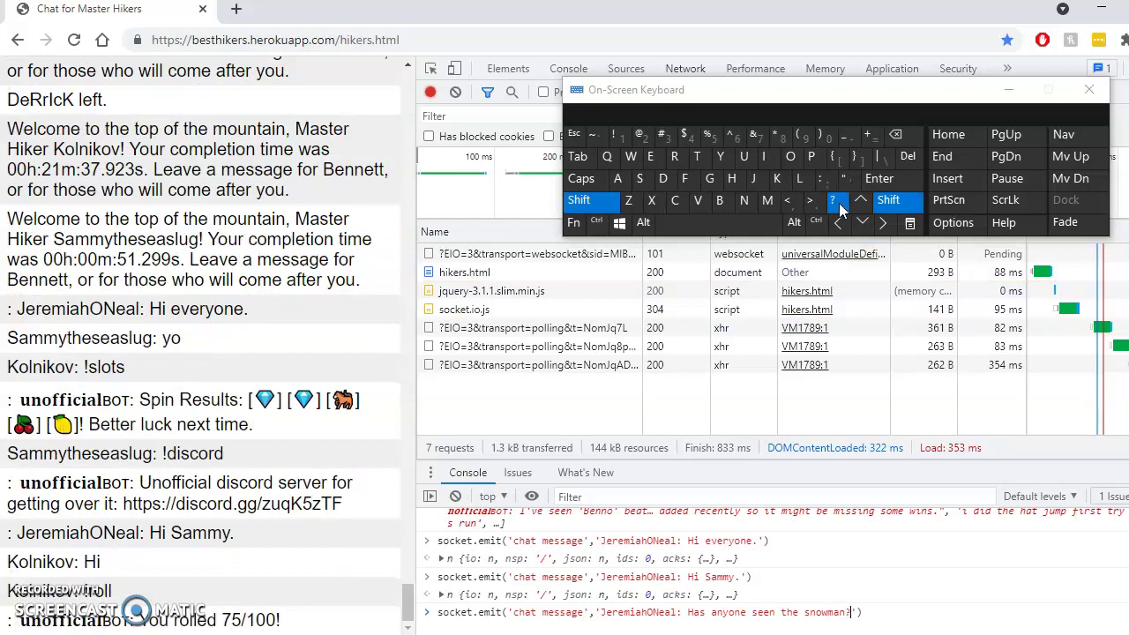
click(836, 201)
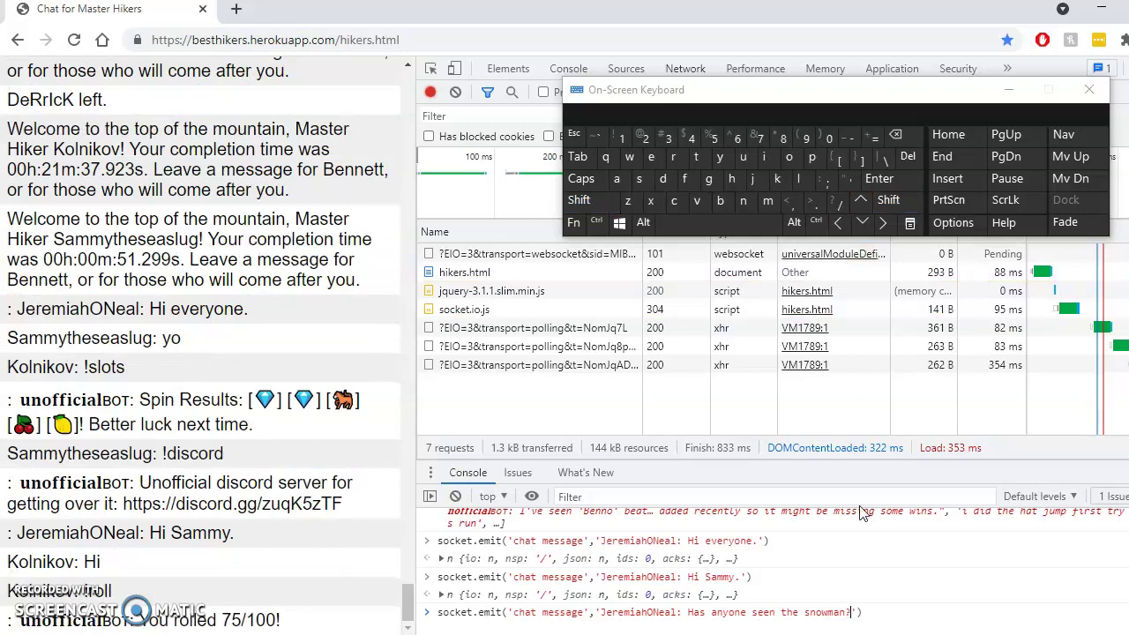
key(ctrl+a)
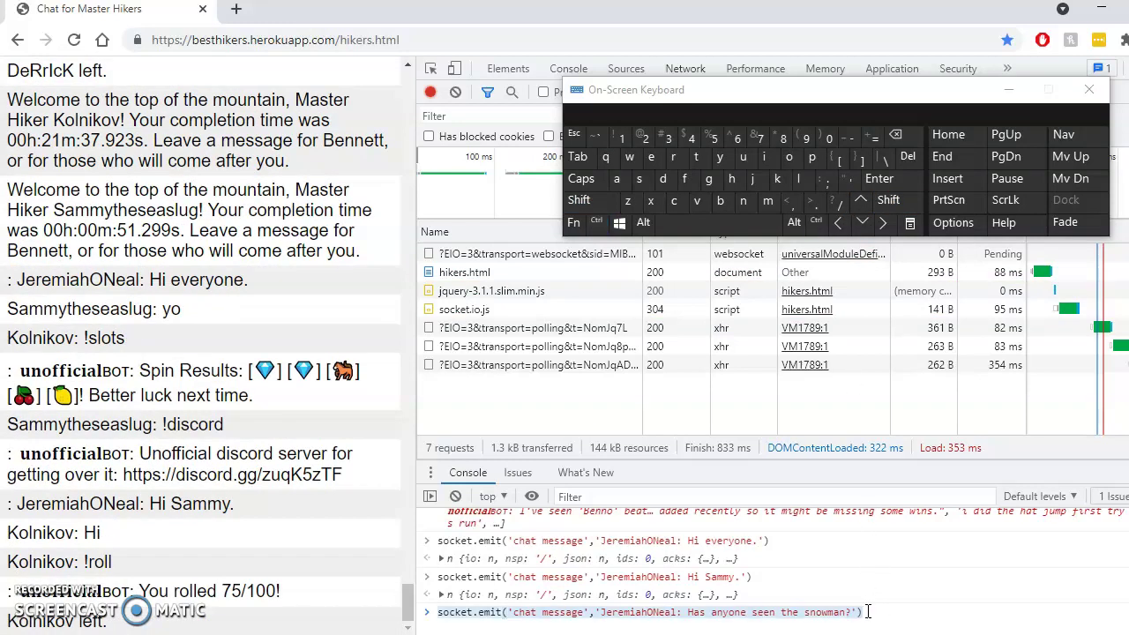
key(Return)
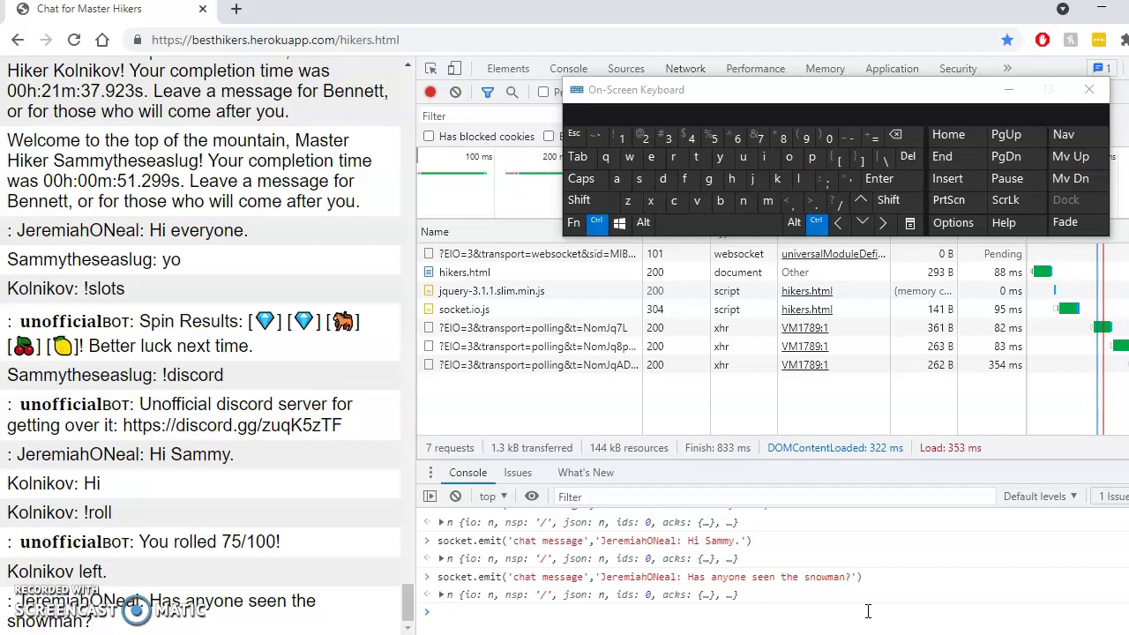
Step: Change the recalled command's message to "I am trying to find the snowman" without a question mark and send it
key(Up)
key(BackSpace)
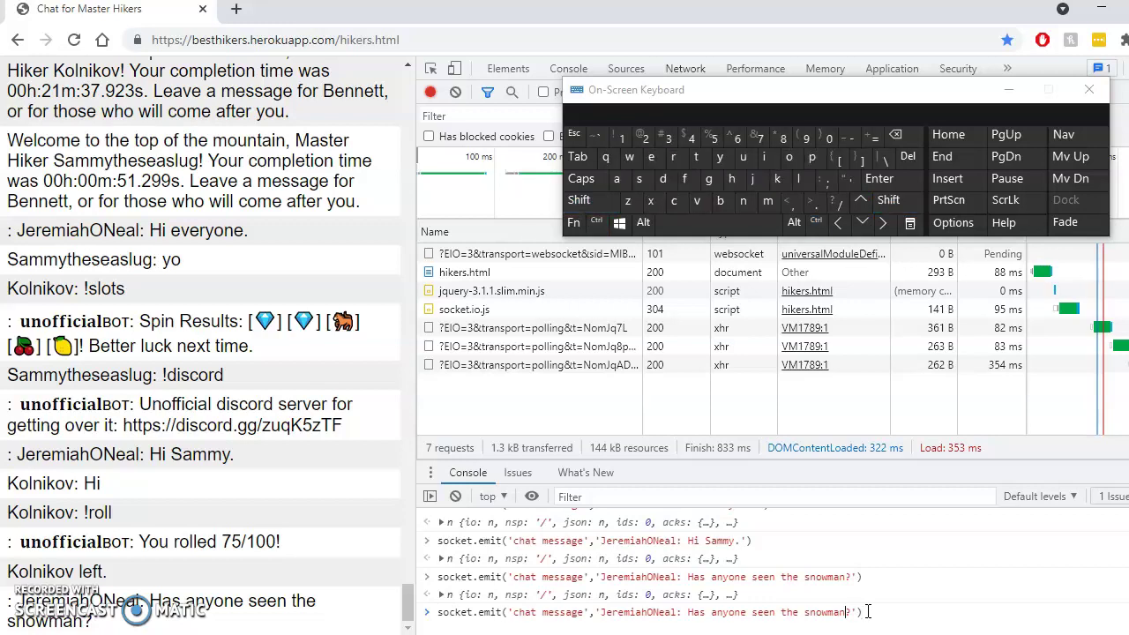
key(shift+Left)
key(shift+Left)
key(shift+Left)
key(shift+Left)
key(shift+Left)
key(shift+Left)
key(shift+Left)
key(shift+Left)
key(shift+Left)
key(shift+Left)
key(shift+Left)
key(shift+Left)
key(shift+Left)
key(shift+Left)
key(shift+Left)
key(shift+Left)
key(shift+Left)
key(shift+Left)
key(shift+Left)
key(shift+Left)
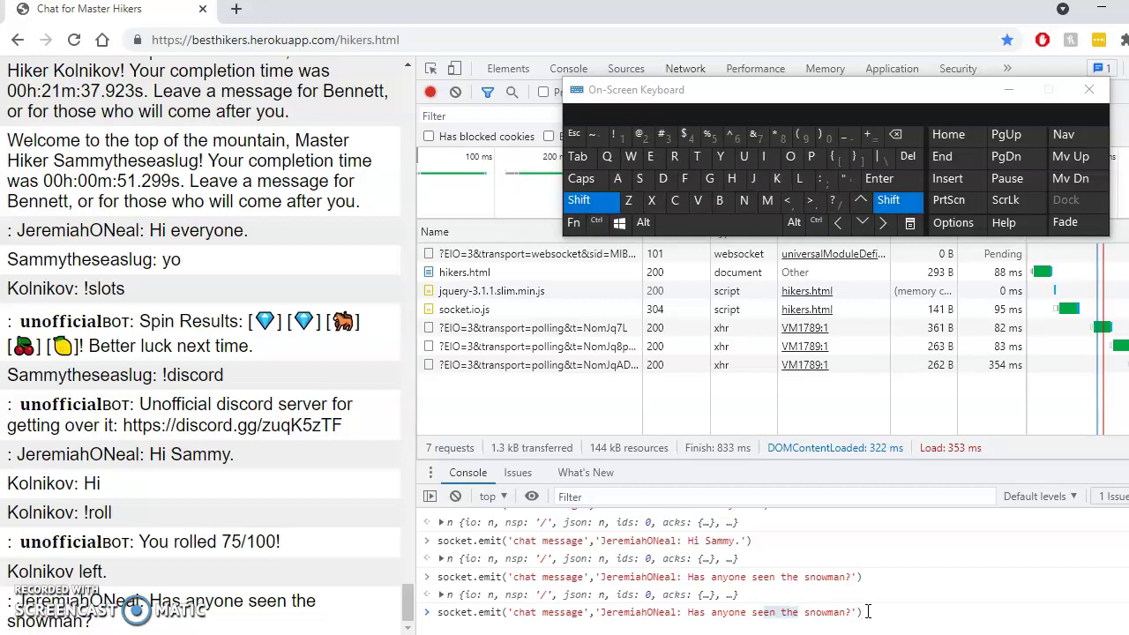
text(I am trying to )
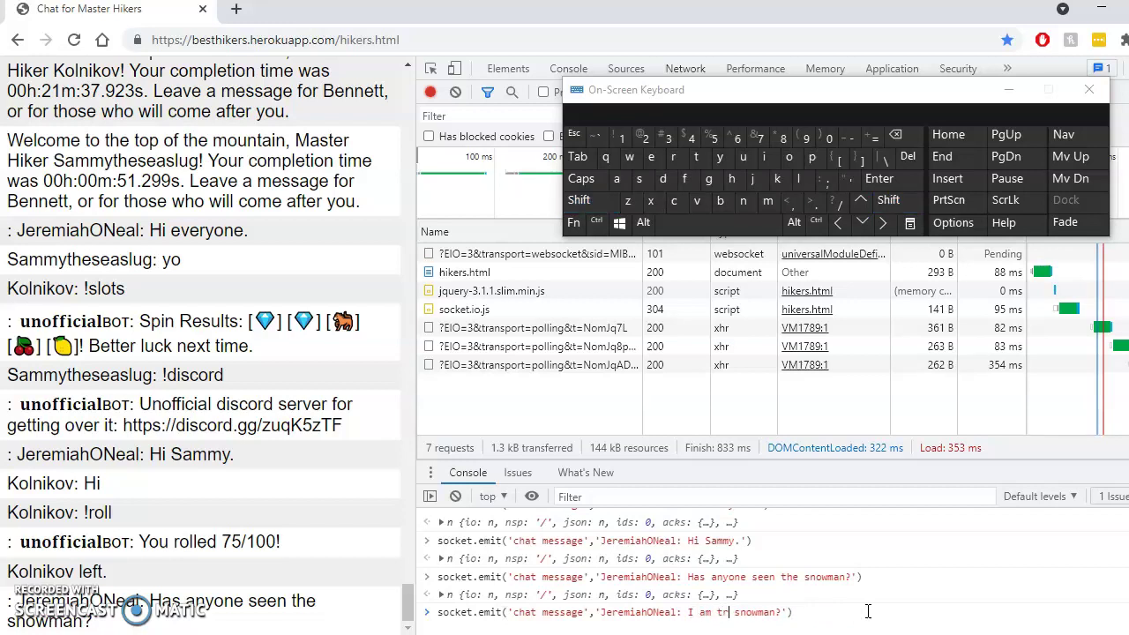
text(find the)
key(shift+Left)
key(BackSpace)
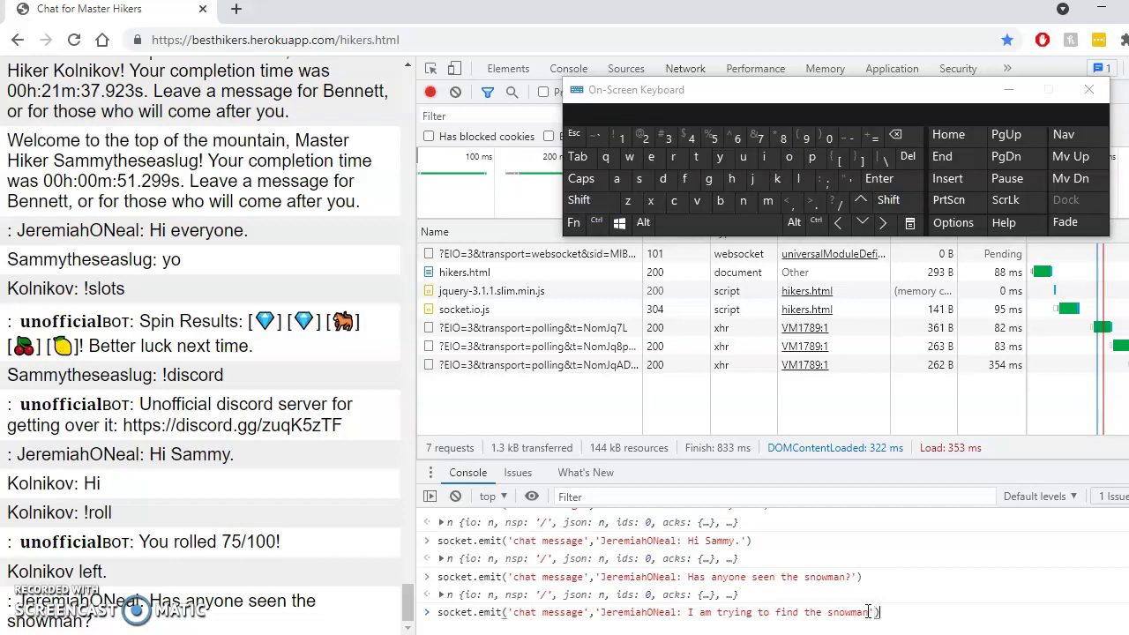
key(Return)
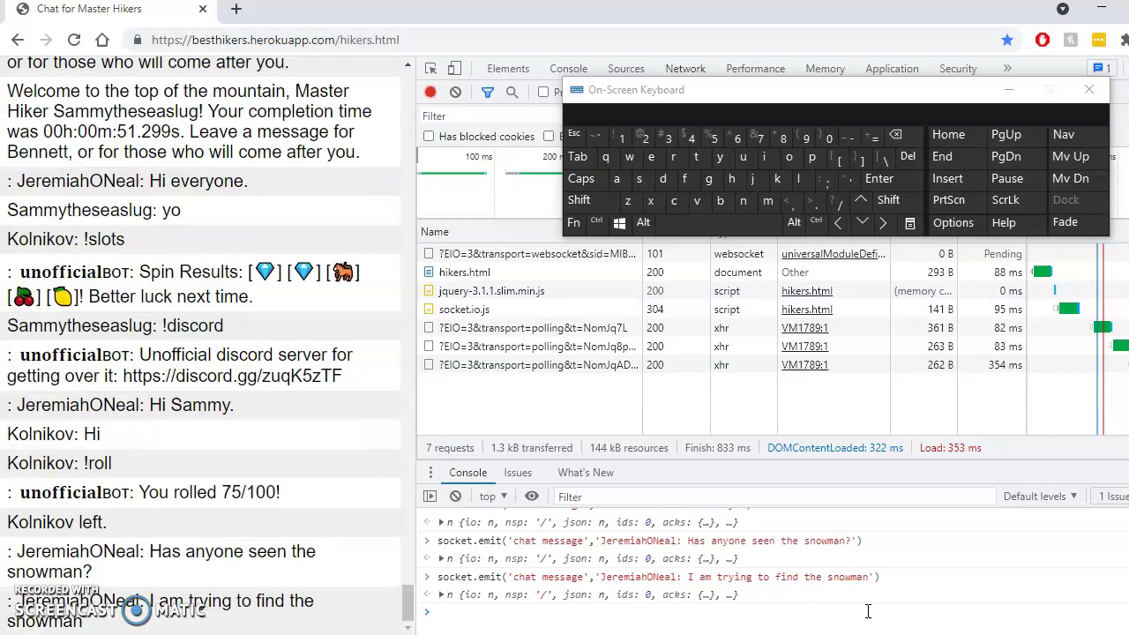
Step: Replace the recalled command's message with an escaped apostrophe (\') and send it to the chat
key(Up)
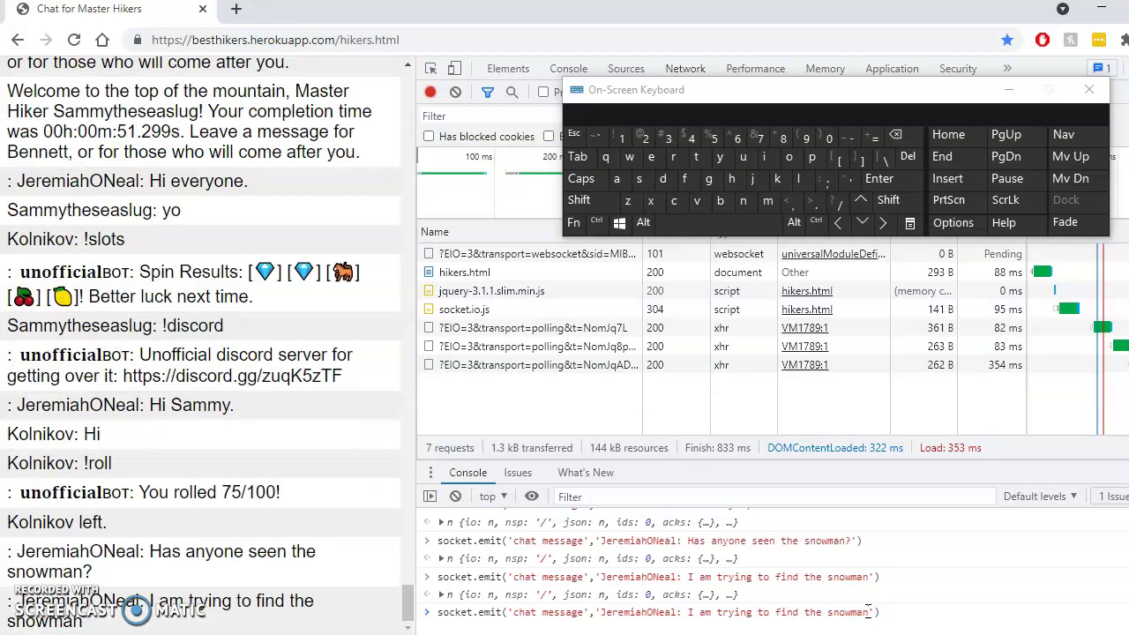
key(shift+Left)
key(shift+Left)
key(shift+Left)
key(shift+Left)
key(shift+Left)
key(shift+Left)
key(shift+Left)
key(shift+Left)
key(shift+Left)
key(shift+Left)
key(shift+Left)
key(shift+Left)
key(shift+Left)
key(shift+Left)
key(shift+Left)
key(shift+Left)
key(shift+Left)
key(shift+Left)
key(shift+Left)
key(shift+Left)
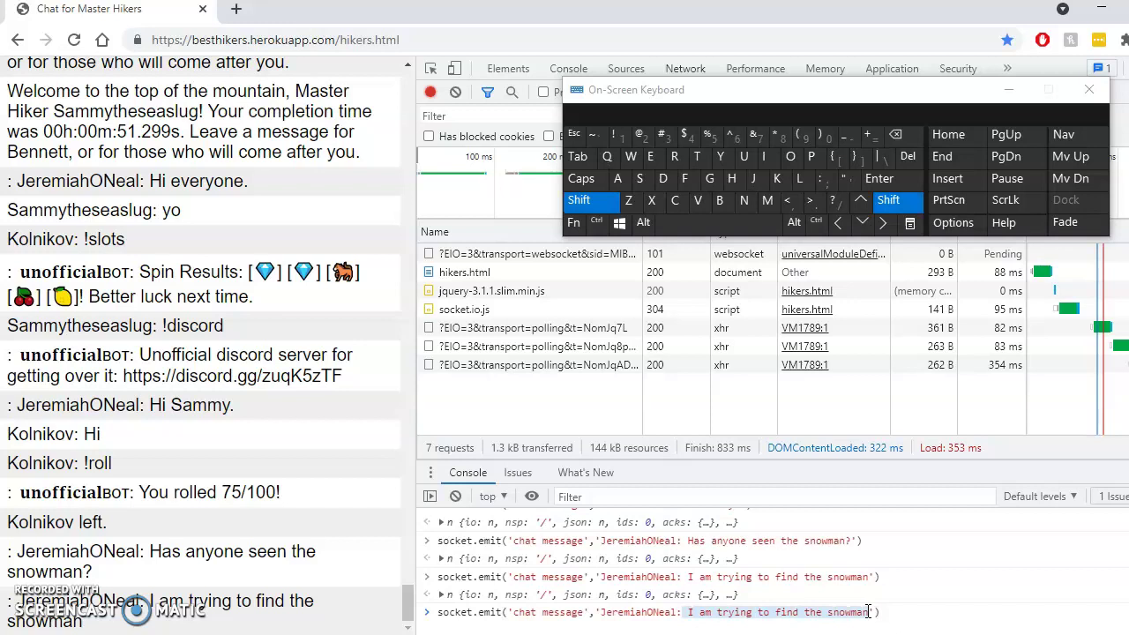
key(shift+Right)
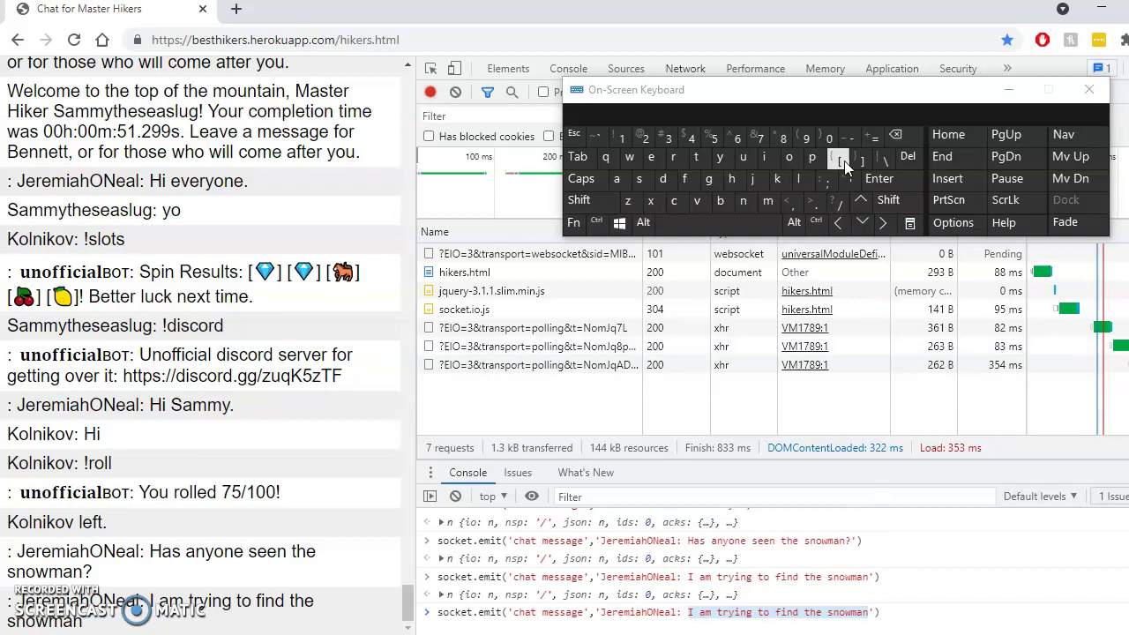
click(851, 185)
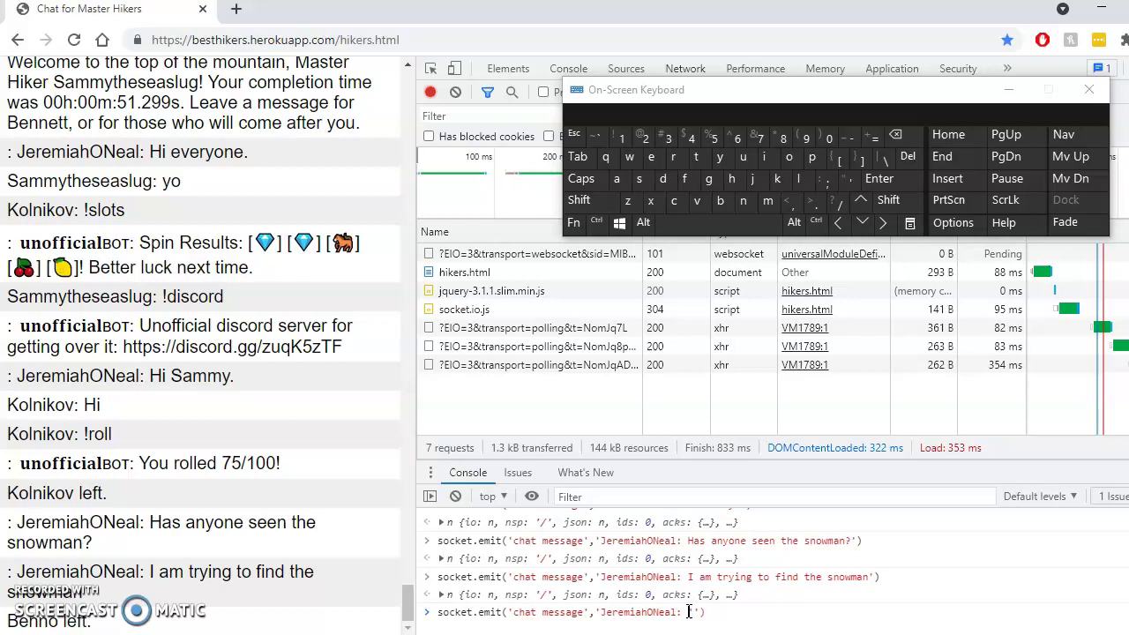
click(692, 610)
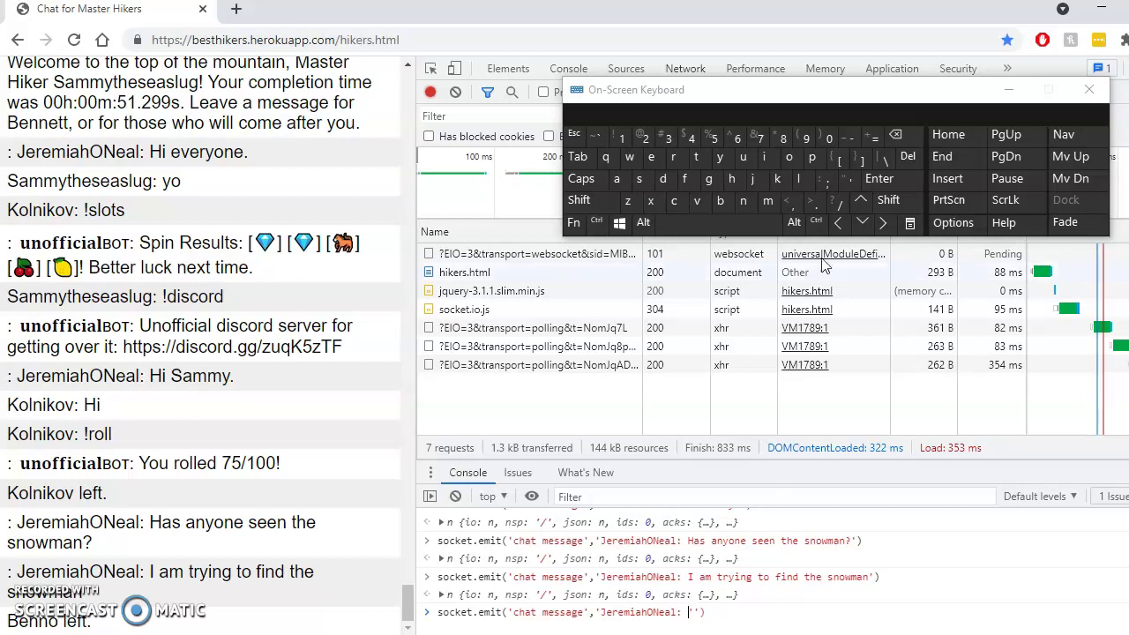
click(893, 160)
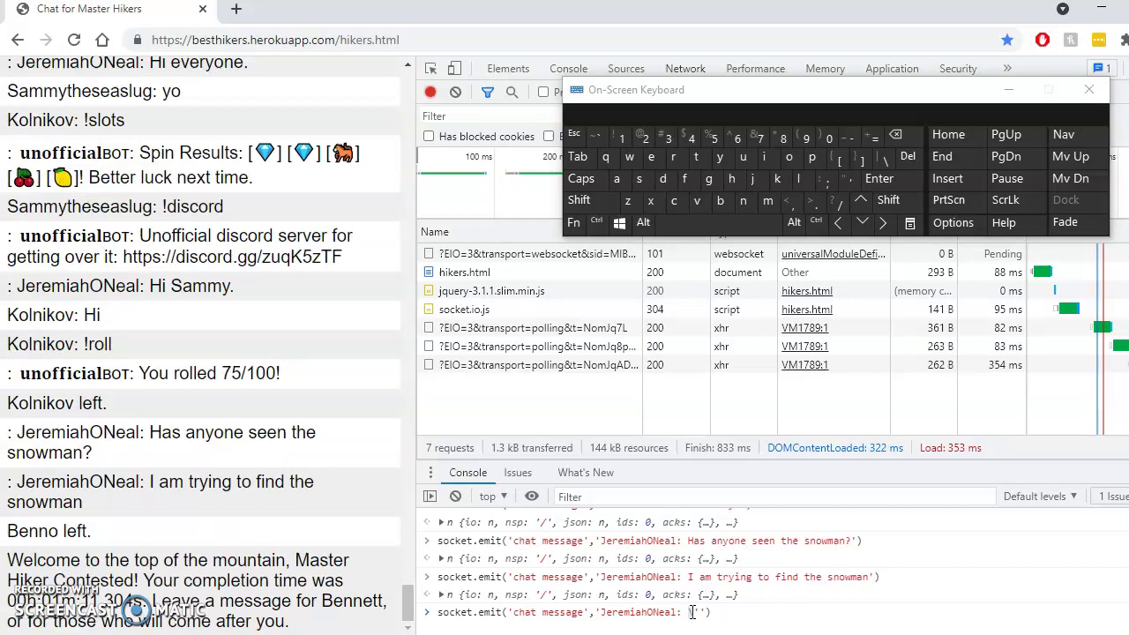
key(Return)
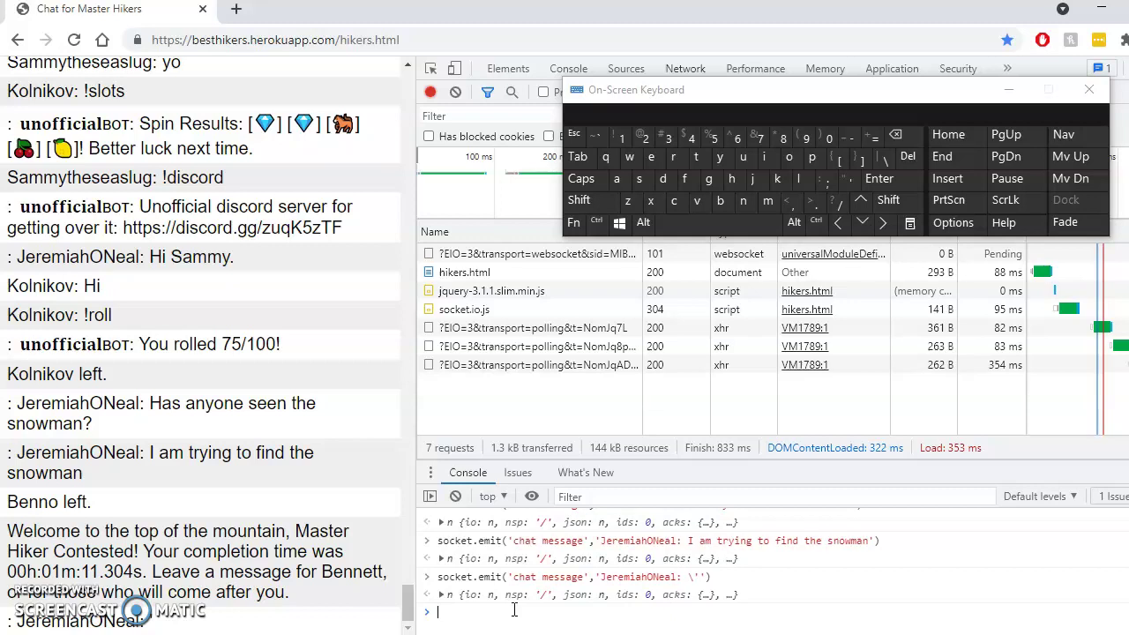
Step: Replace the escaped apostrophe in the last command with "What sht souvenir show", the souvenir-shop asker's name and a question mark, then send it
key(Up)
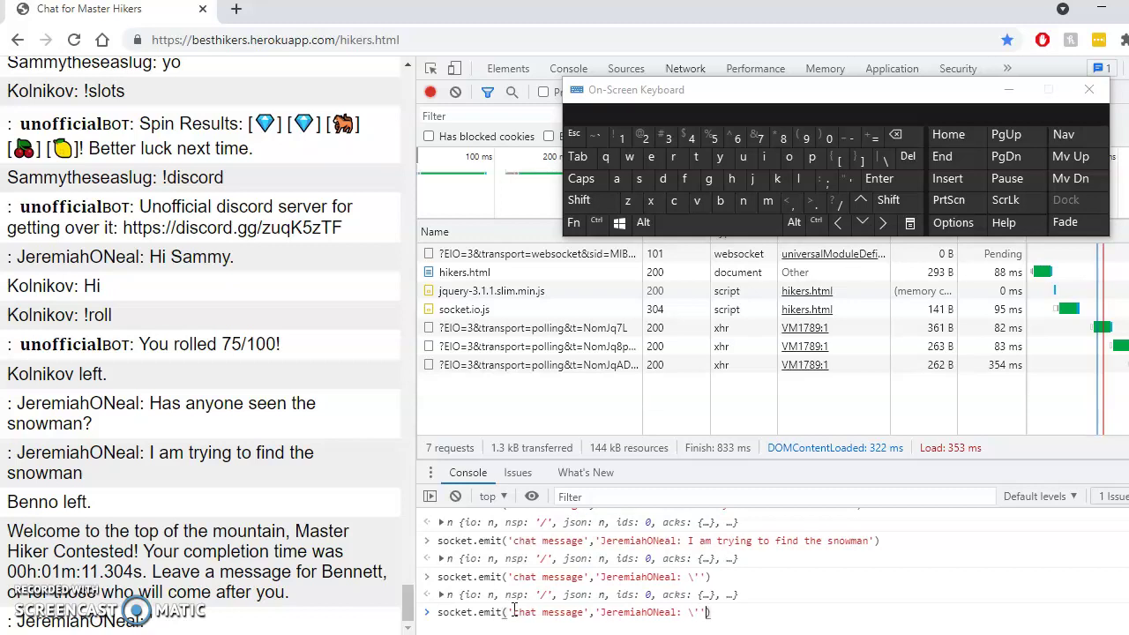
key(shift)
key(Left)
key(Left)
key(Left)
key(Left)
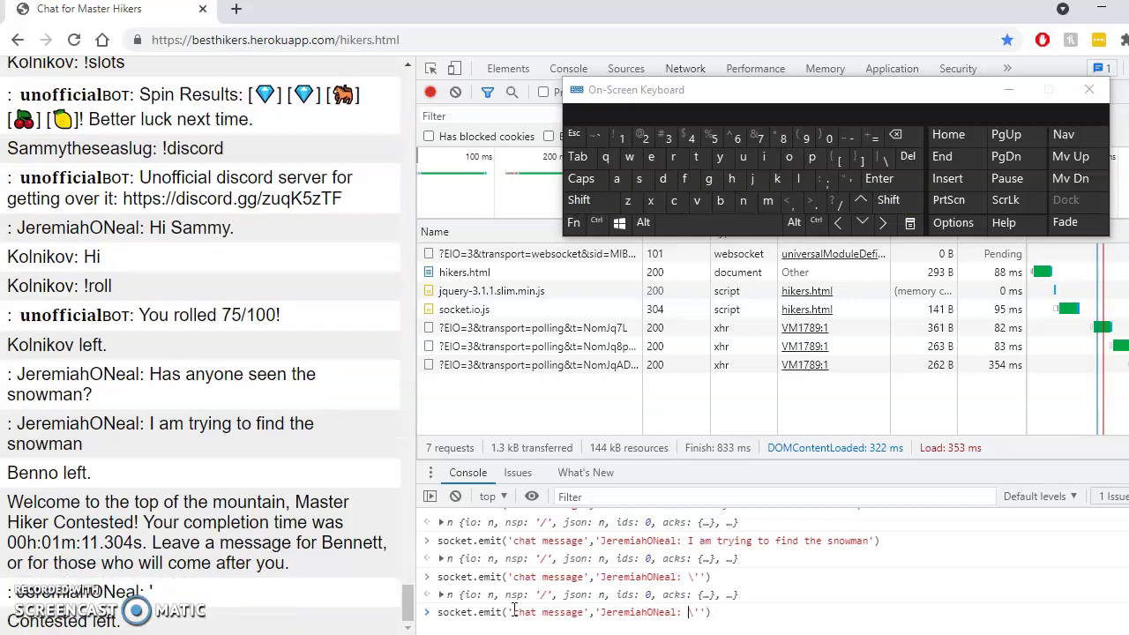
key(Right)
key(Right)
key(Right)
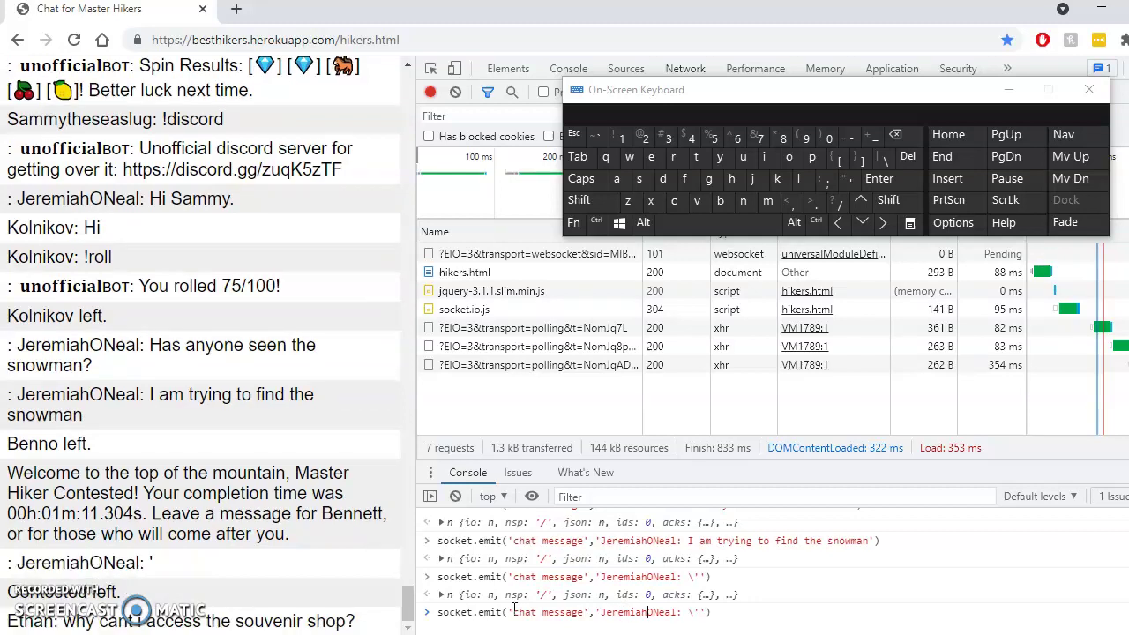
key(Right)
key(shift+Right)
key(shift+Right)
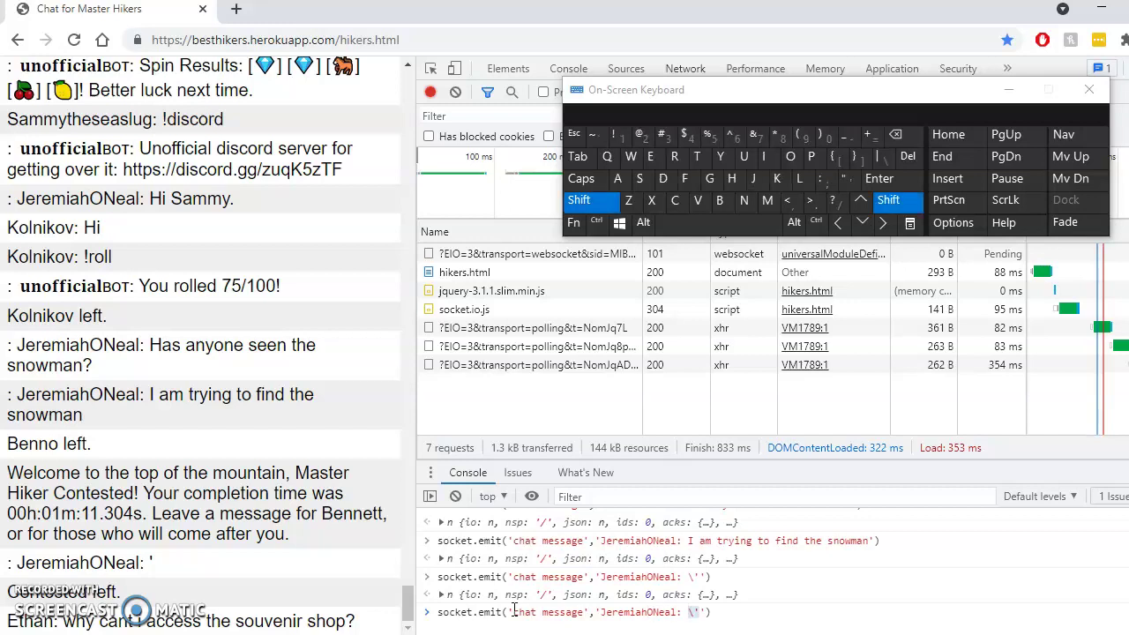
text(What )
text(sht soul)
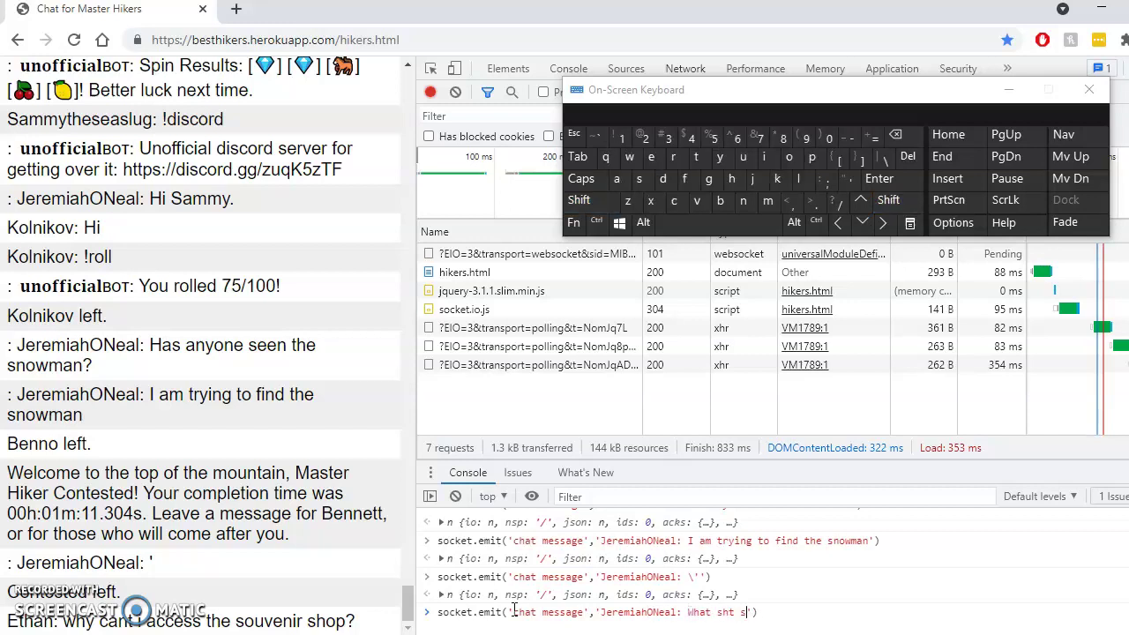
key(BackSpace)
text(venir show Ethan)
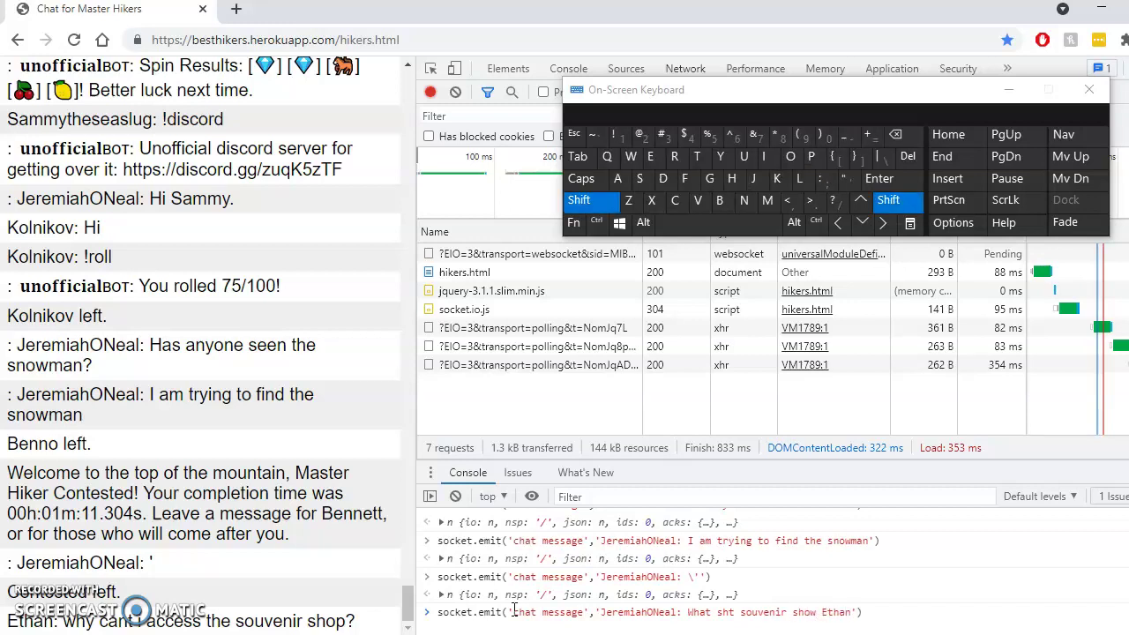
click(834, 205)
key(ctrl+a)
key(Return)
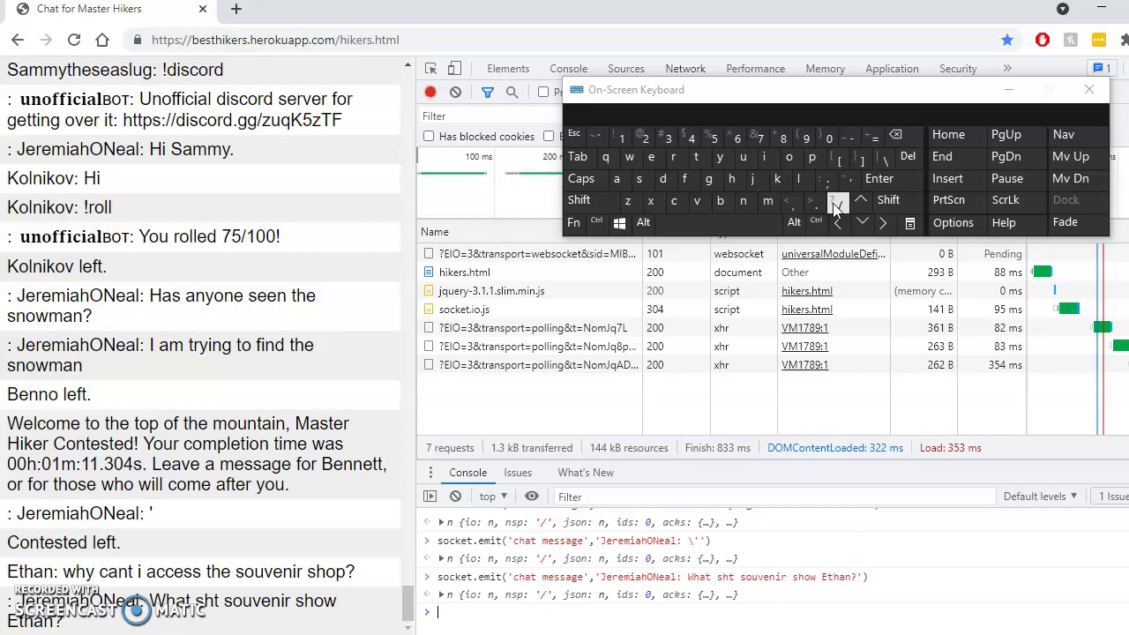
Step: Correct "sht" to "the" in the recalled souvenir message and send it to the chat again
key(Up)
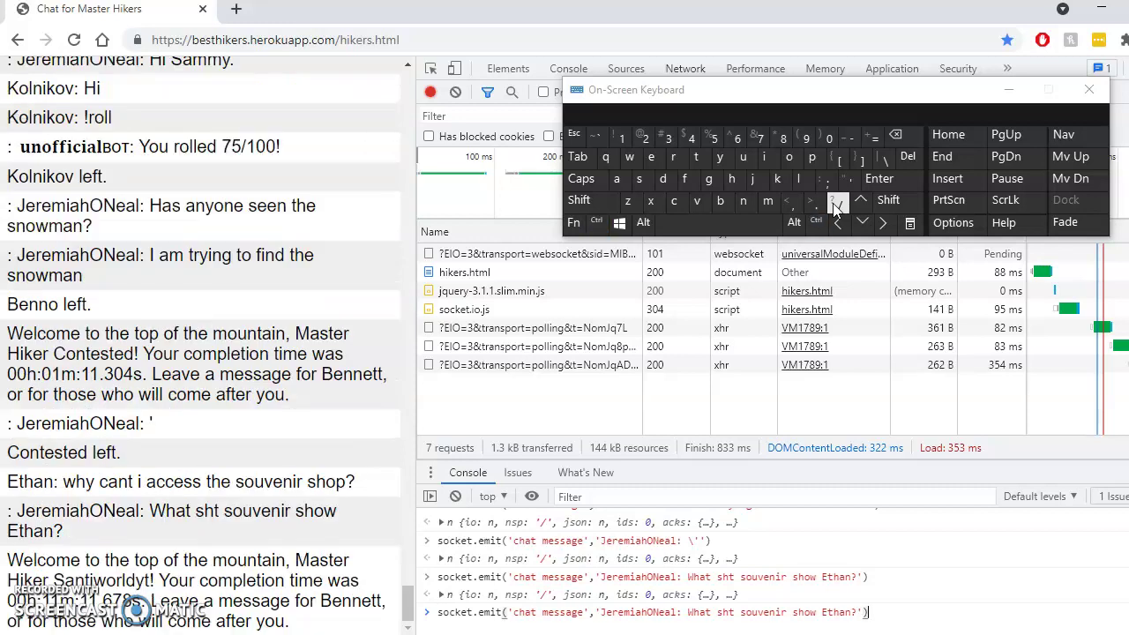
key(BackSpace)
key(BackSpace)
key(BackSpace)
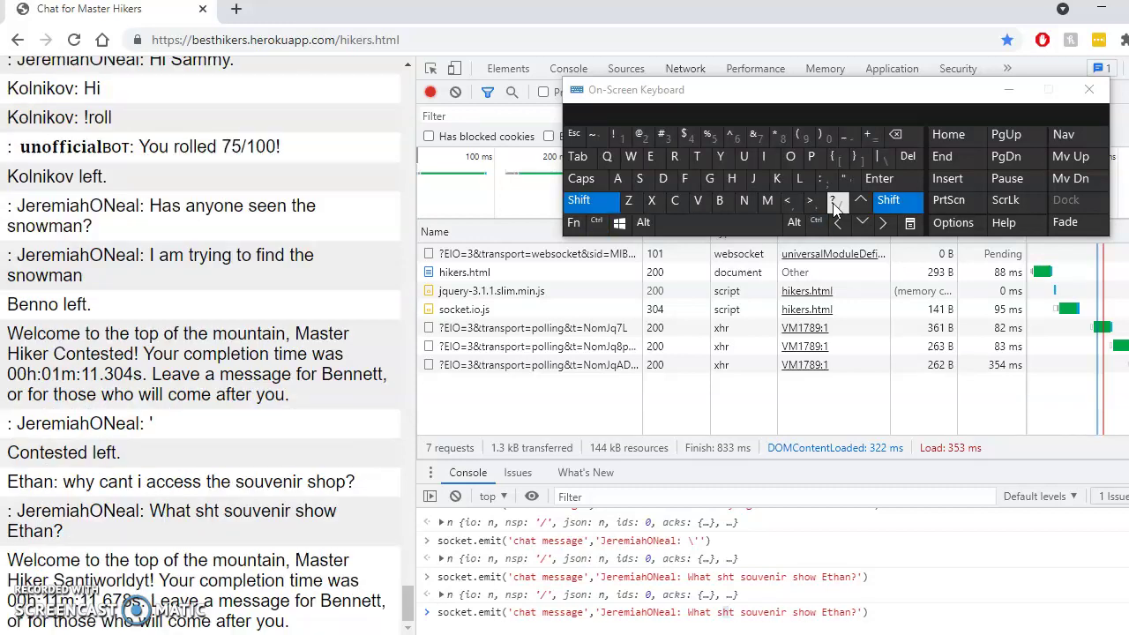
text(the)
key(Return)
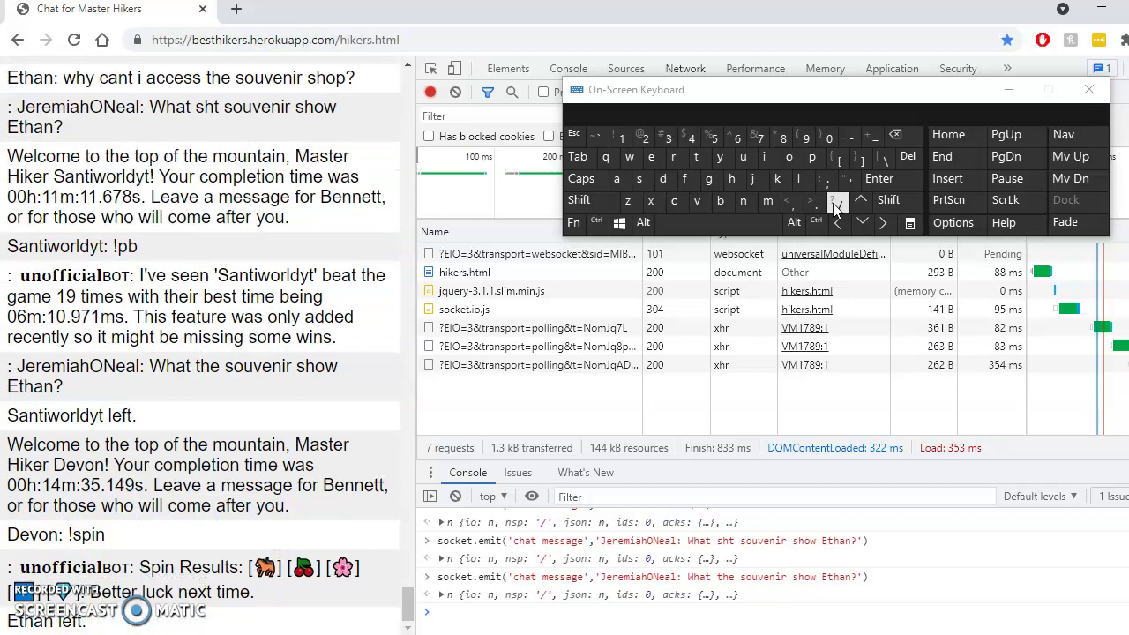
Step: Replace the recalled message with the name of the participant who sent !spin, followed by ", have you seen the snowman?", and send it
key(Up)
key(Left)
key(Left)
key(shift+Left)
key(shift+Left)
key(shift+Left)
key(shift+Left)
key(shift+Left)
key(shift+Left)
key(shift+Left)
key(shift+Left)
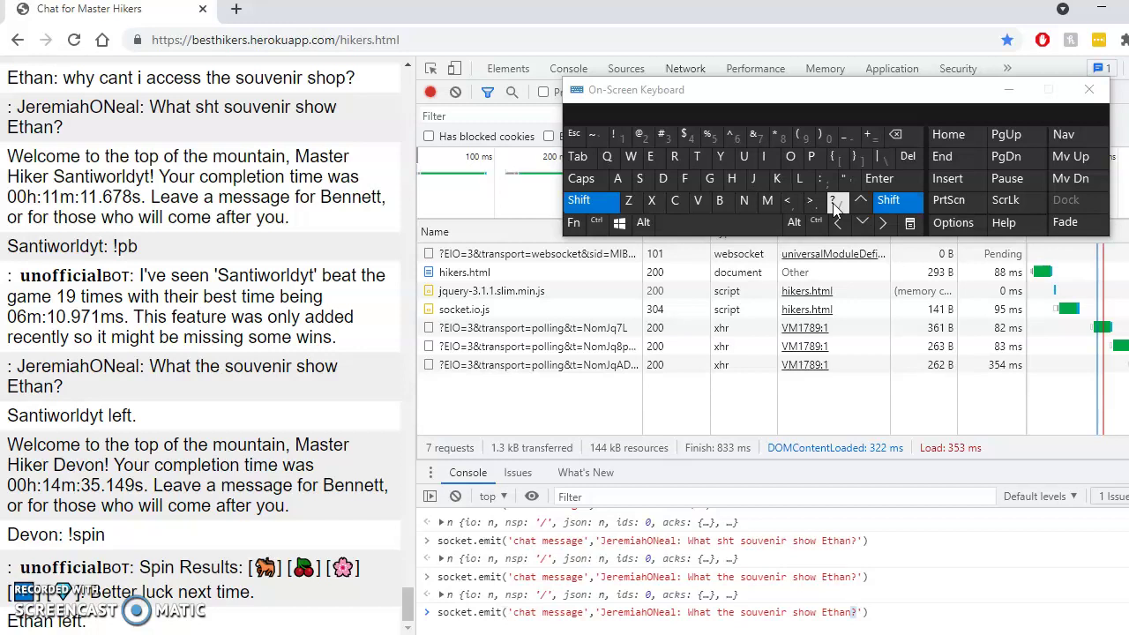
key(shift+Left)
key(shift+Left)
key(shift+Left)
key(shift+Left)
key(shift+Left)
key(shift+Left)
key(shift+Left)
key(shift+Left)
key(shift+Left)
key(shift+Left)
key(shift+Left)
key(shift+Left)
key(shift+Left)
key(shift+Left)
key(shift+Left)
key(shift+Left)
key(shift+Left)
key(shift+Left)
key(shift+Left)
key(shift+Left)
key(shift+Right)
text(Dev)
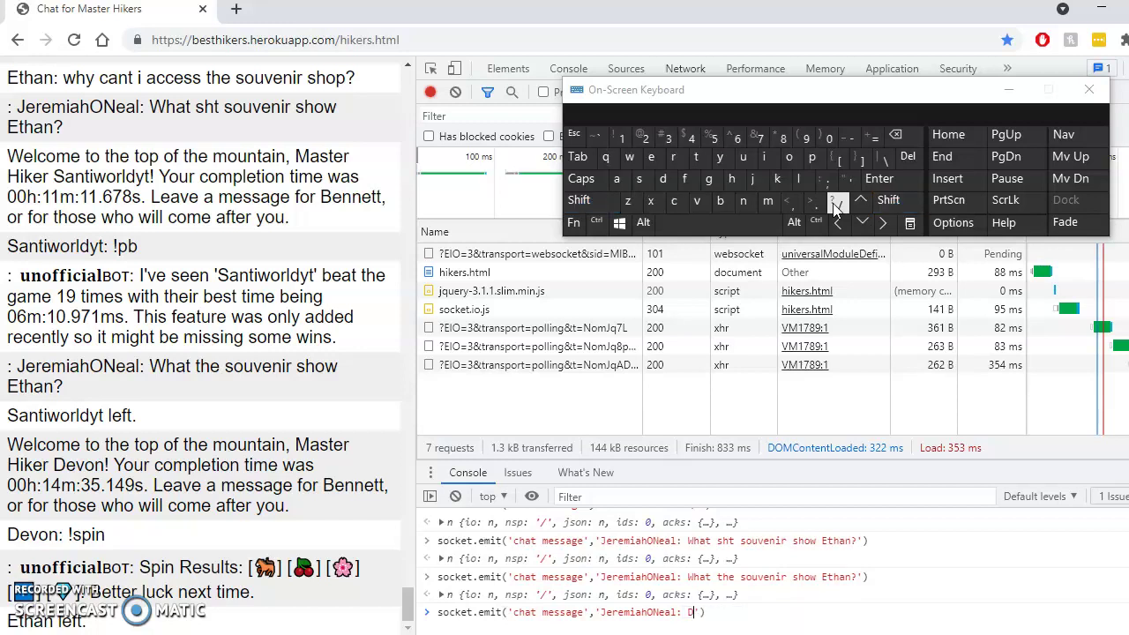
text(on, havb)
key(BackSpace)
text(e you see)
text(n the snowman)
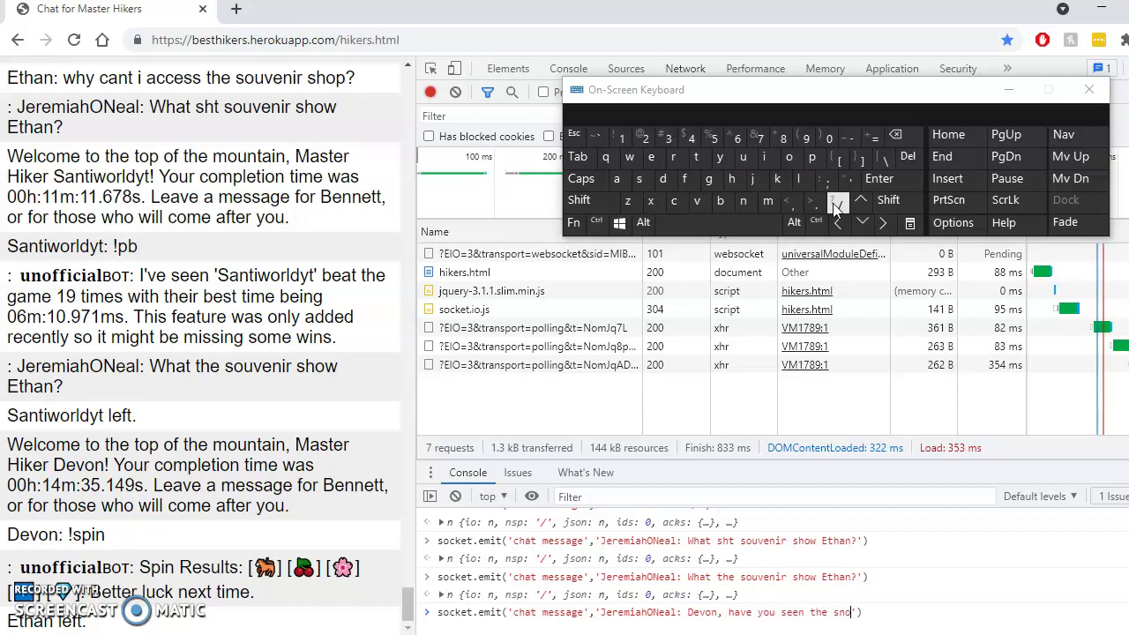
text(?)
key(Return)
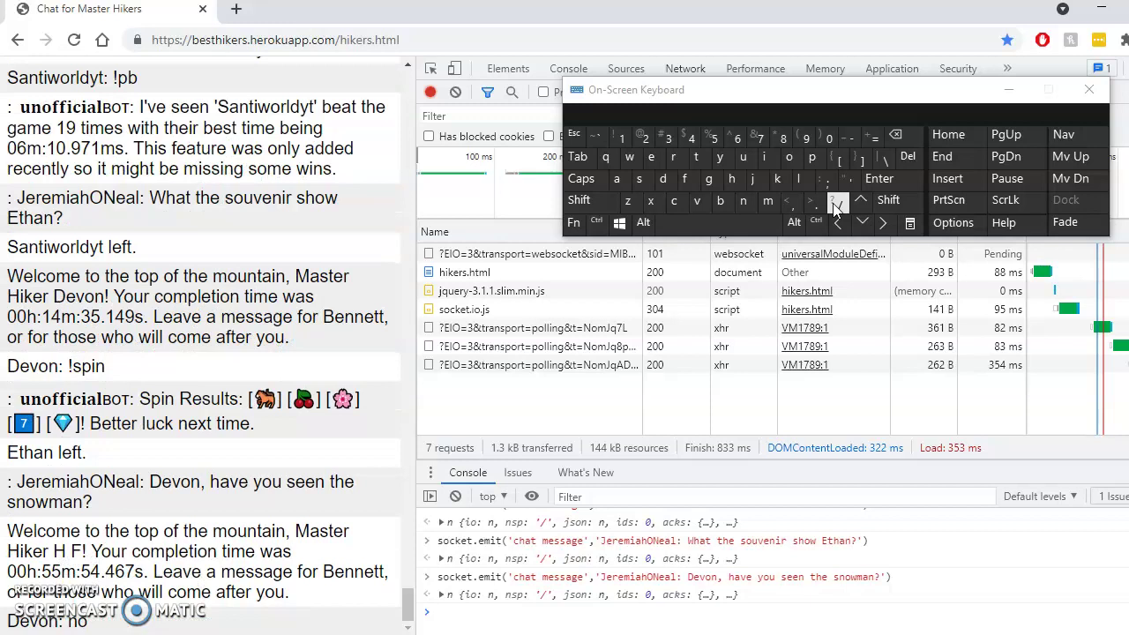
Step: Keep the participant's name but change the rest to "I am looking for the snowman. Do you know where I can find the snowman?" and send it
key(Up)
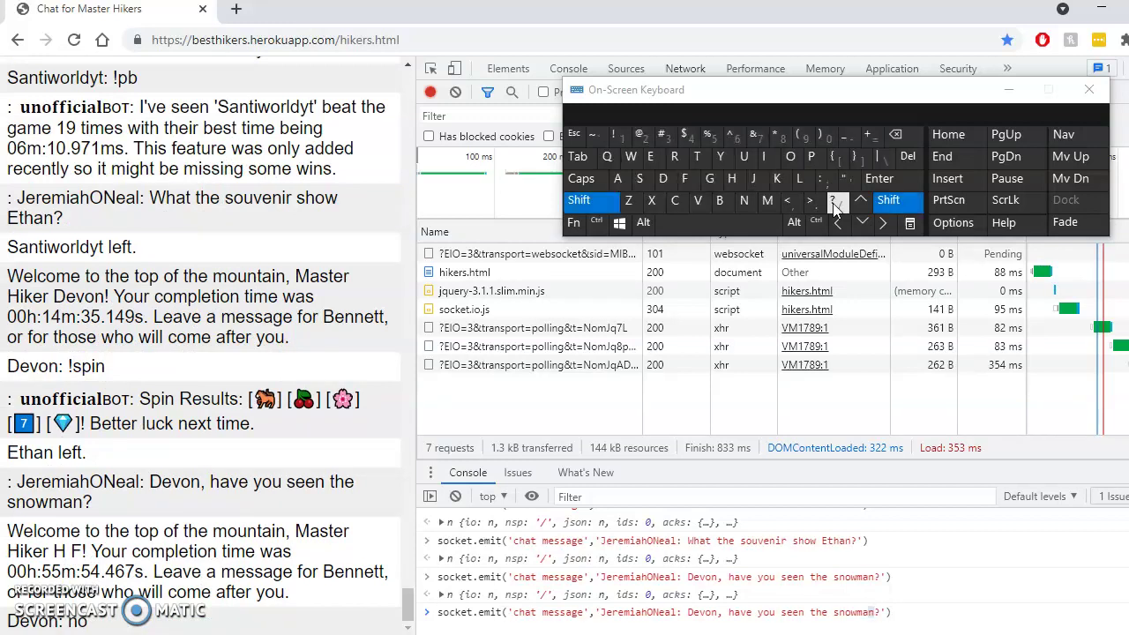
key(shift+Left)
key(shift+Left)
key(shift+Left)
key(shift+Left)
key(shift+Left)
key(shift+Left)
key(shift+Left)
key(shift+Left)
key(shift+Left)
key(shift+Left)
key(shift+Left)
key(shift+Left)
key(shift+Left)
key(shift+Left)
key(shift+Left)
key(shift+Left)
key(shift+Left)
key(shift+Left)
key(shift+Left)
key(shift+Left)
text(I am look)
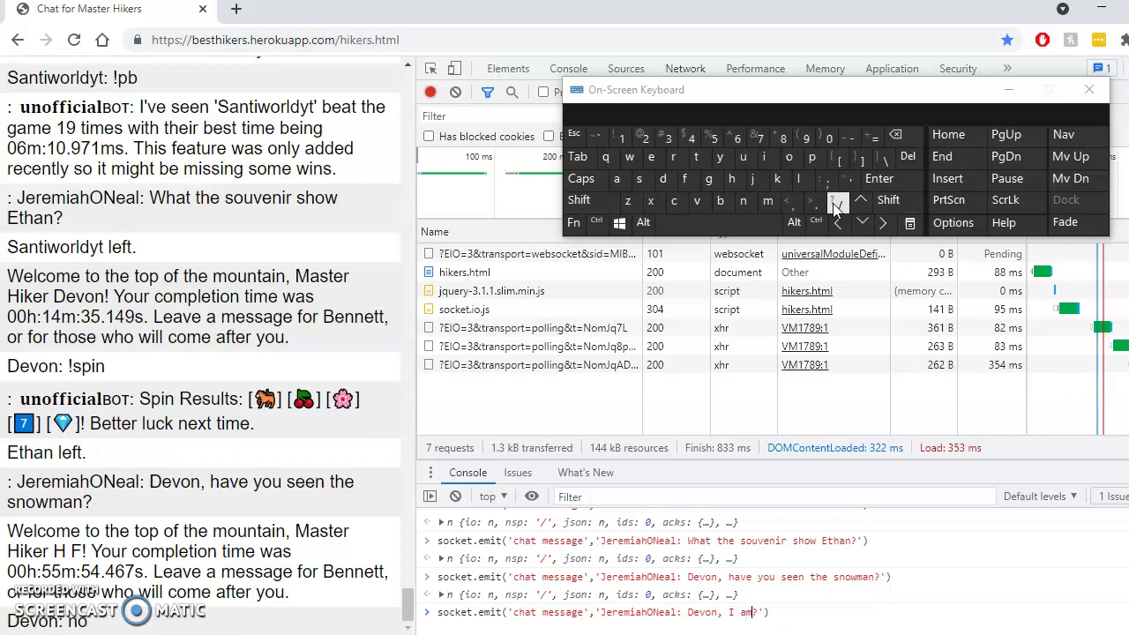
text(ing for the snowman. Do)
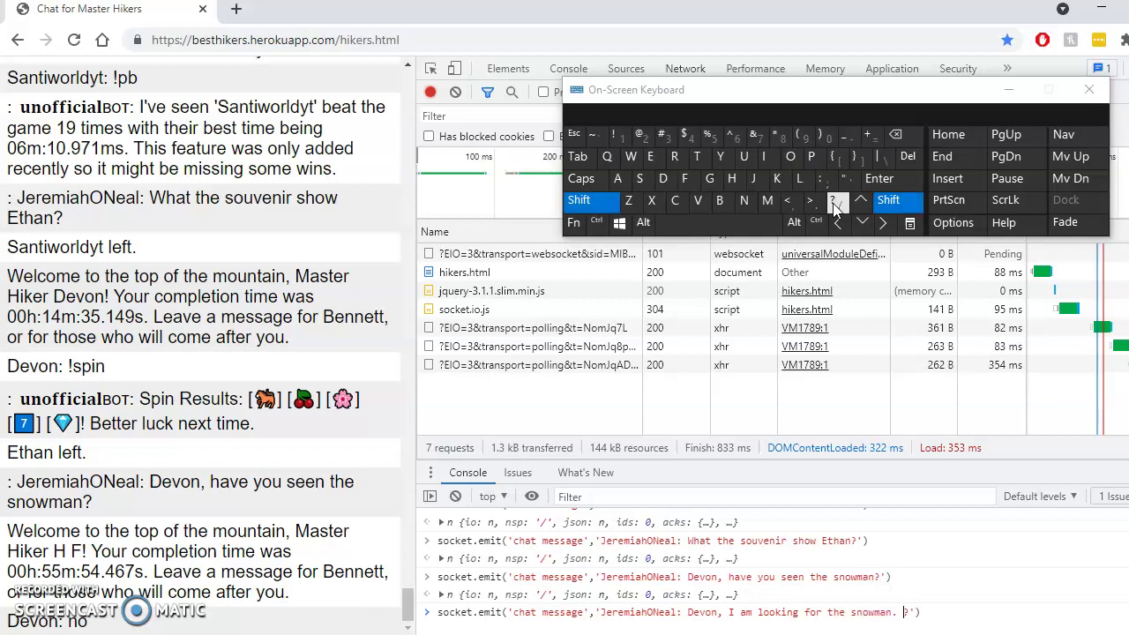
text( you kn)
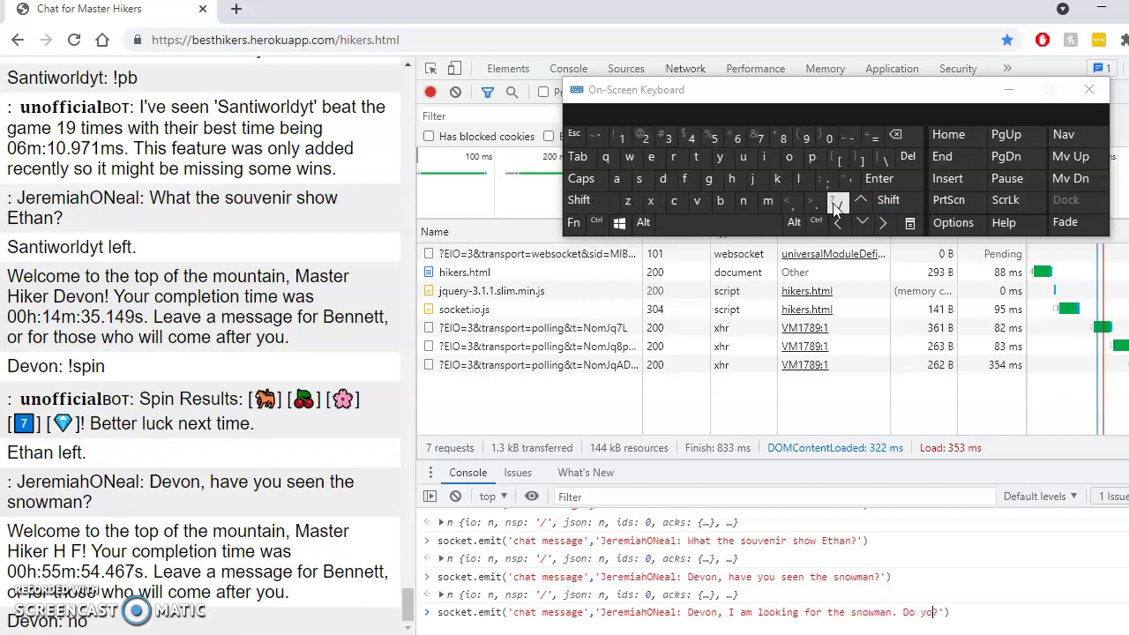
text(ow where I can find the snowman?)
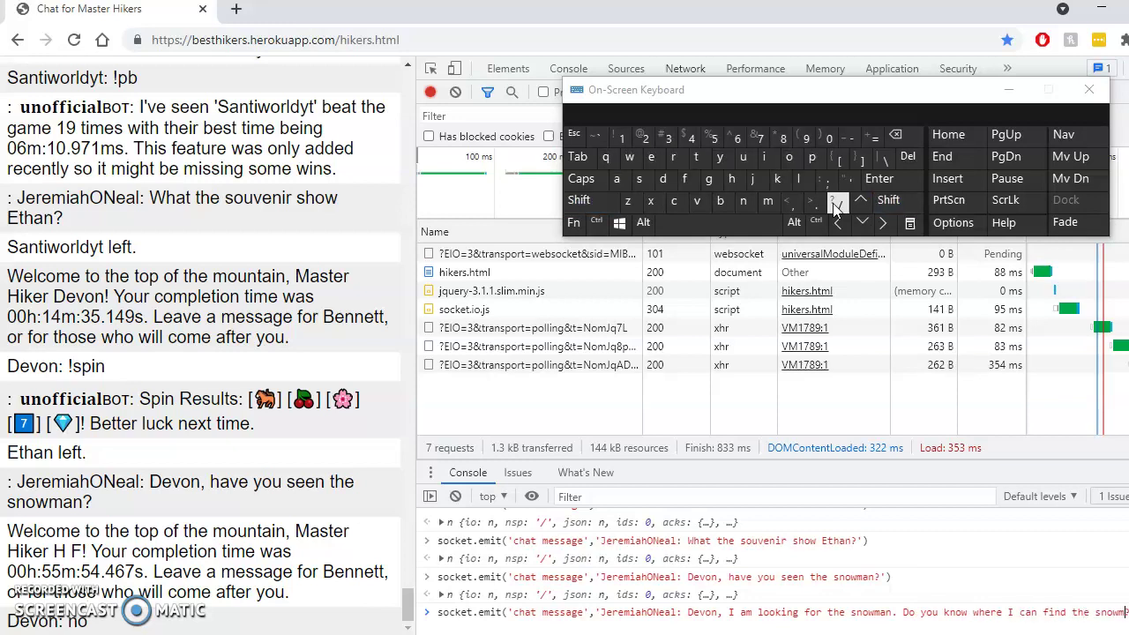
key(Return)
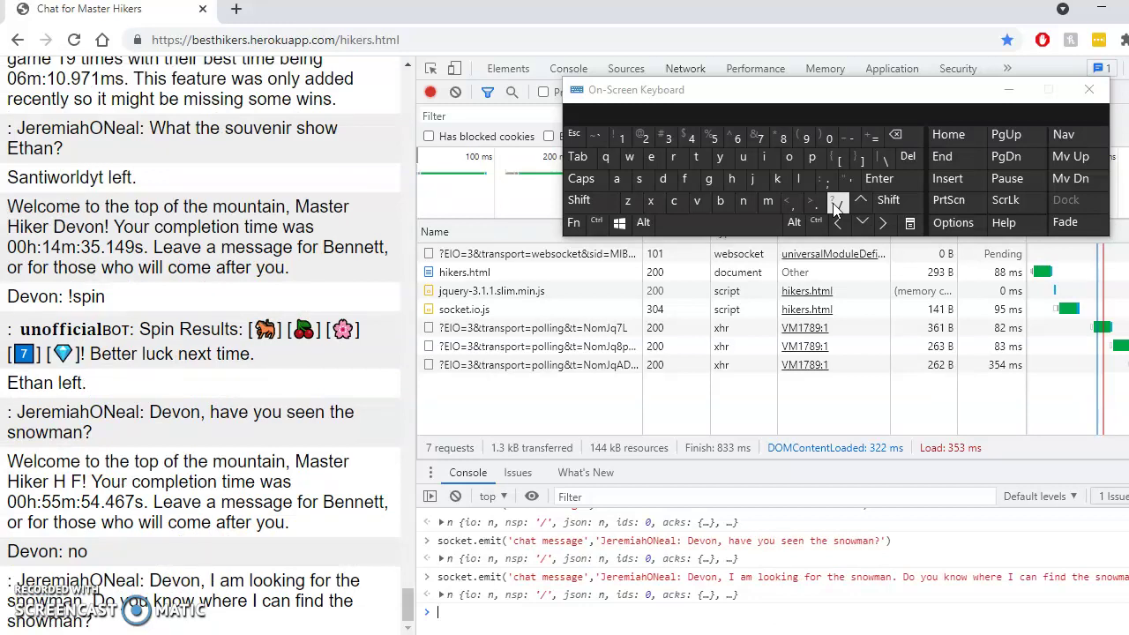
Step: Replace the whole recalled message after the sender name with "I cant seem to find it." and send it
key(Up)
key(shift+Left)
key(shift+Left)
key(shift+Left)
key(shift+Left)
key(shift+Left)
key(shift+Left)
key(shift+Left)
key(shift+Left)
key(shift+Left)
key(shift+Left)
key(shift+Left)
key(shift+Left)
key(shift+Left)
key(shift+Left)
key(shift+Left)
key(shift+Left)
key(shift+Left)
key(shift+Left)
key(shift+Left)
key(shift+Left)
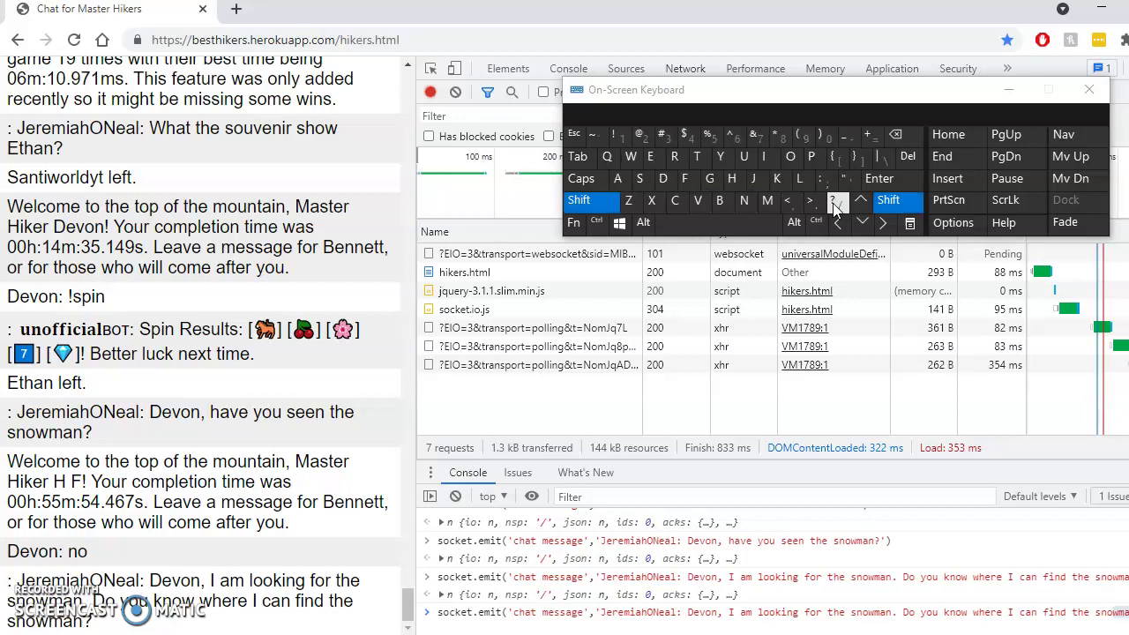
key(shift+Left)
key(shift+Left)
key(shift+Left)
key(shift+Left)
key(shift+Left)
key(shift+Left)
key(shift+Left)
key(shift+Left)
key(shift+Left)
key(shift+Left)
key(shift+Left)
key(shift+Left)
key(shift+Left)
key(shift+Left)
key(shift+Left)
key(shift+Left)
key(shift+Left)
key(shift+Left)
key(shift+Left)
key(shift+Left)
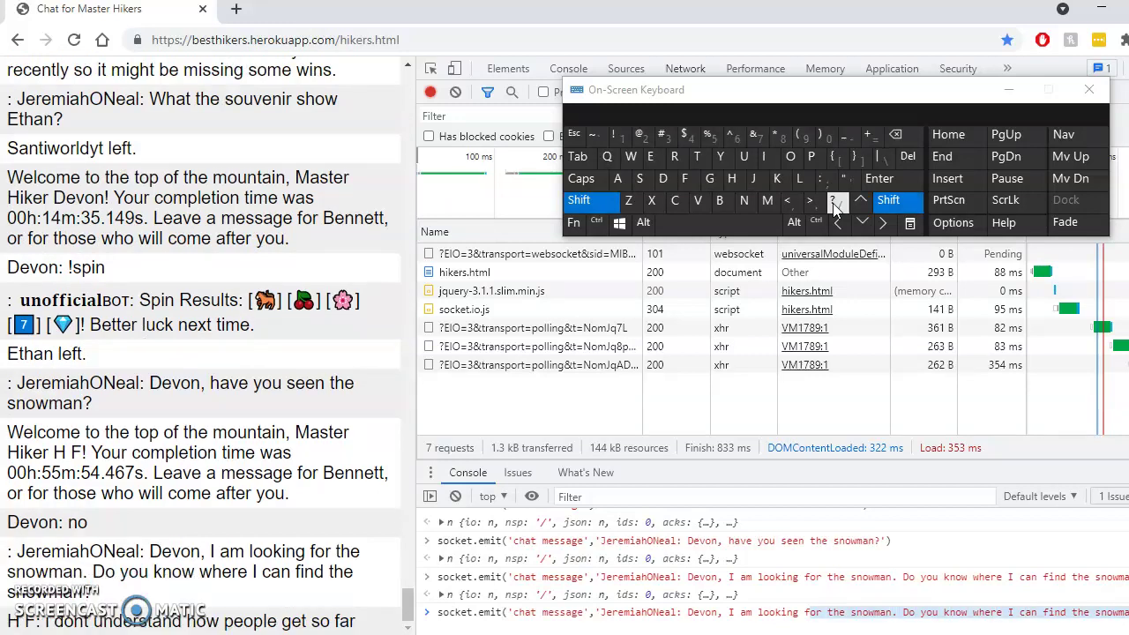
key(shift+Left)
key(shift+Left)
key(shift+Left)
key(shift+Left)
key(shift+Left)
key(shift+Left)
key(shift+Left)
key(shift+Left)
key(shift+Left)
key(shift+Left)
key(shift+Left)
key(shift+Left)
key(shift+Left)
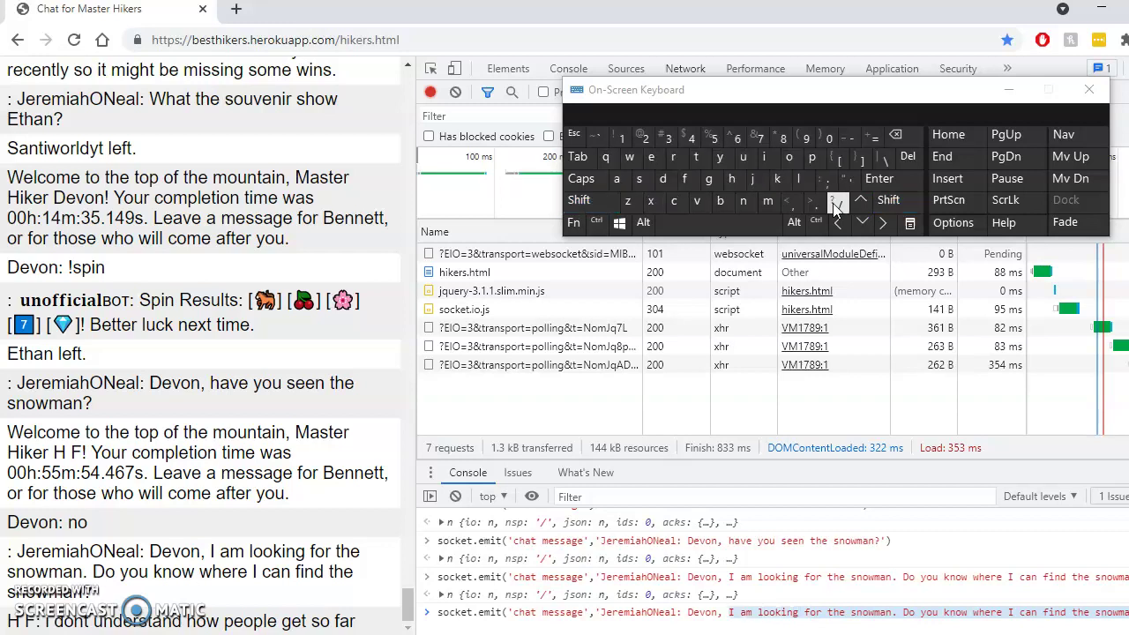
key(shift+Left)
key(shift+Left)
key(shift+Left)
key(shift+Left)
key(shift+Left)
key(shift+Left)
key(shift+Left)
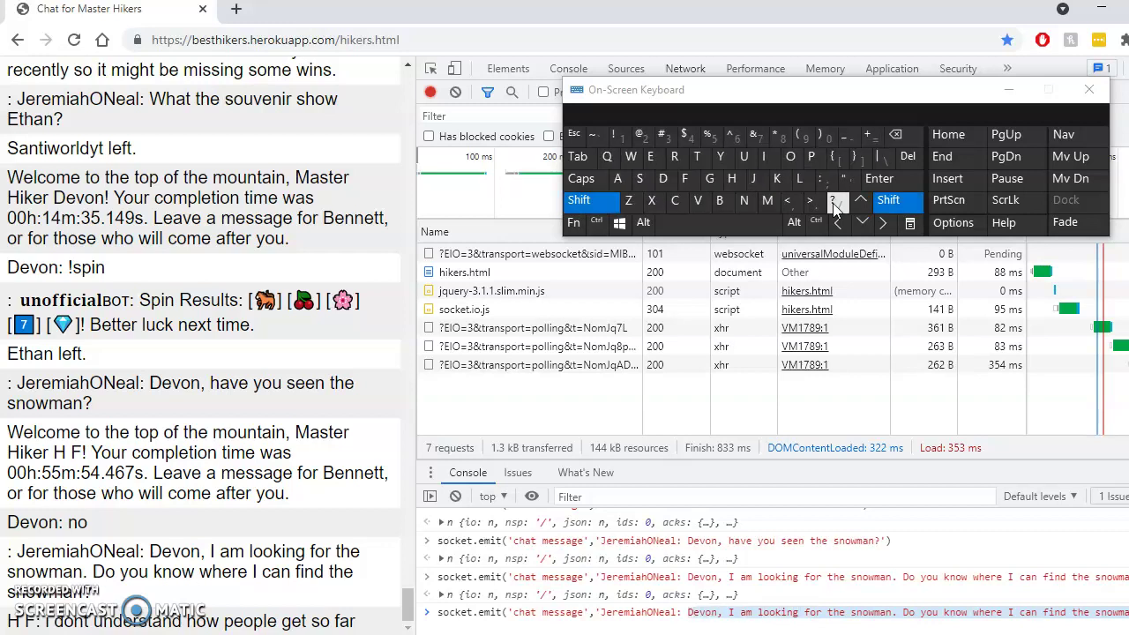
text(I )
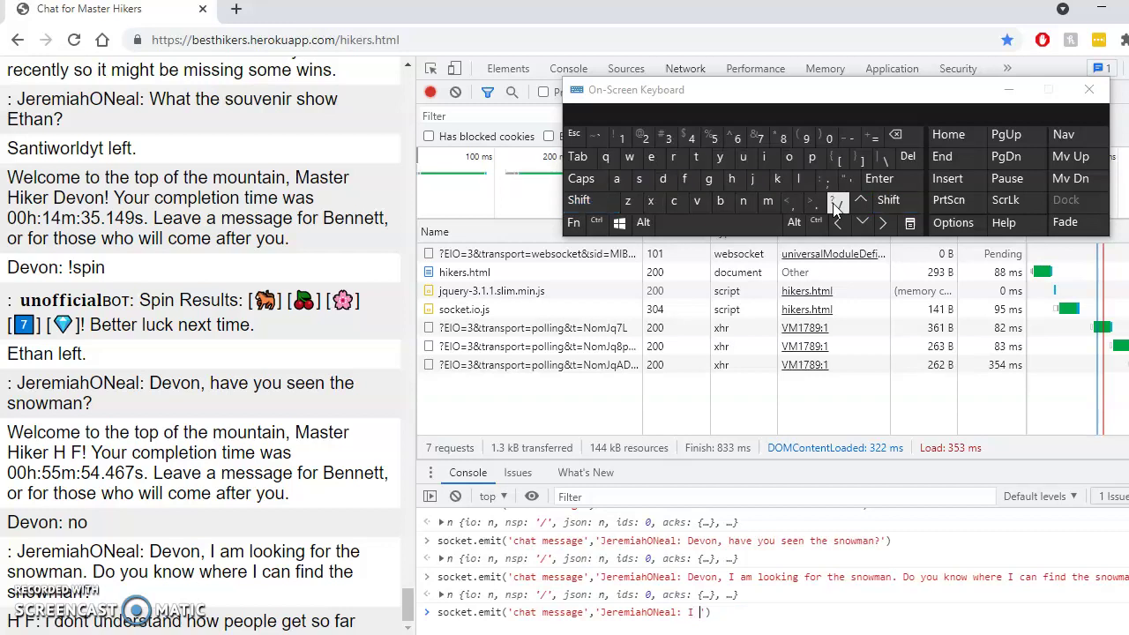
text(cant seem to)
text( find it)
text(.)
key(Return)
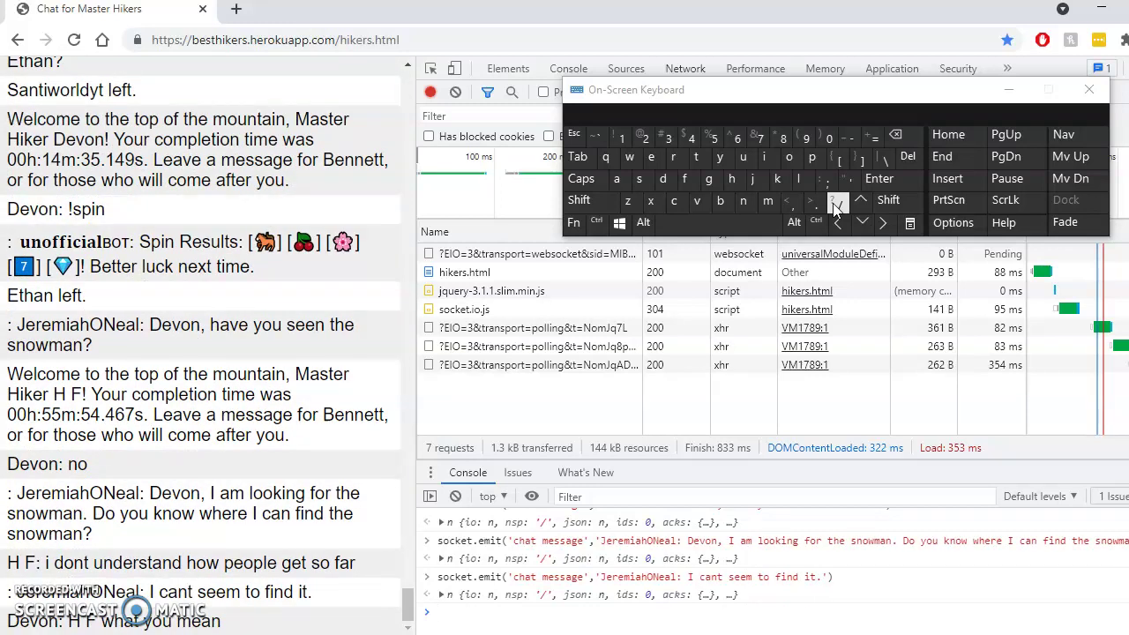
Step: Replace the recalled message after the sender name with "Hey" plus the name of the participant who answered, and send it
key(Up)
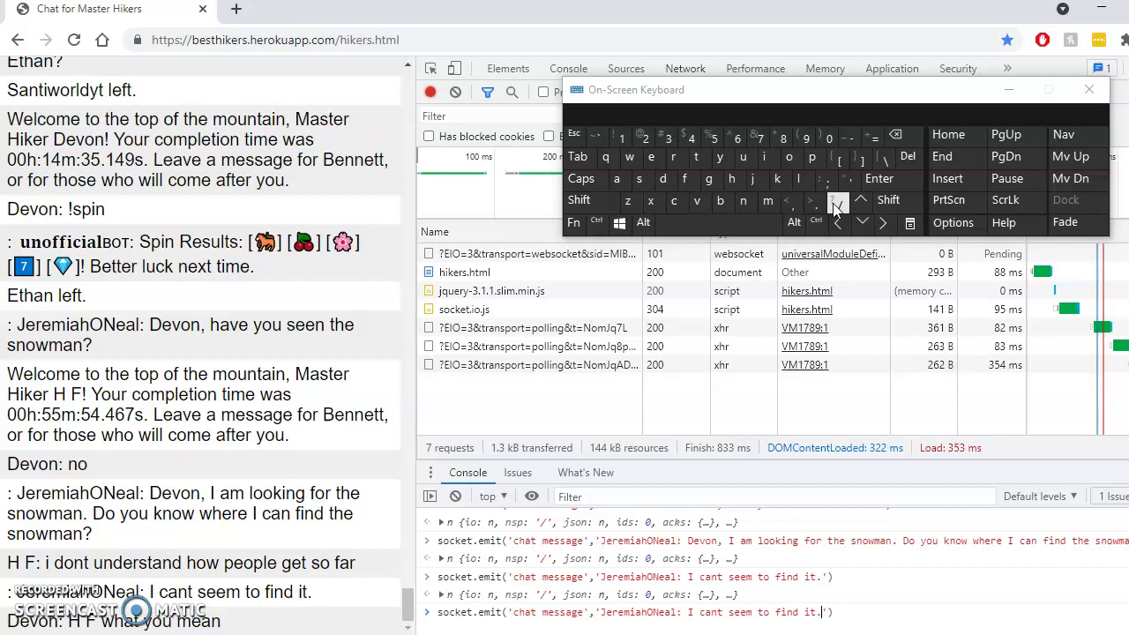
key(shift)
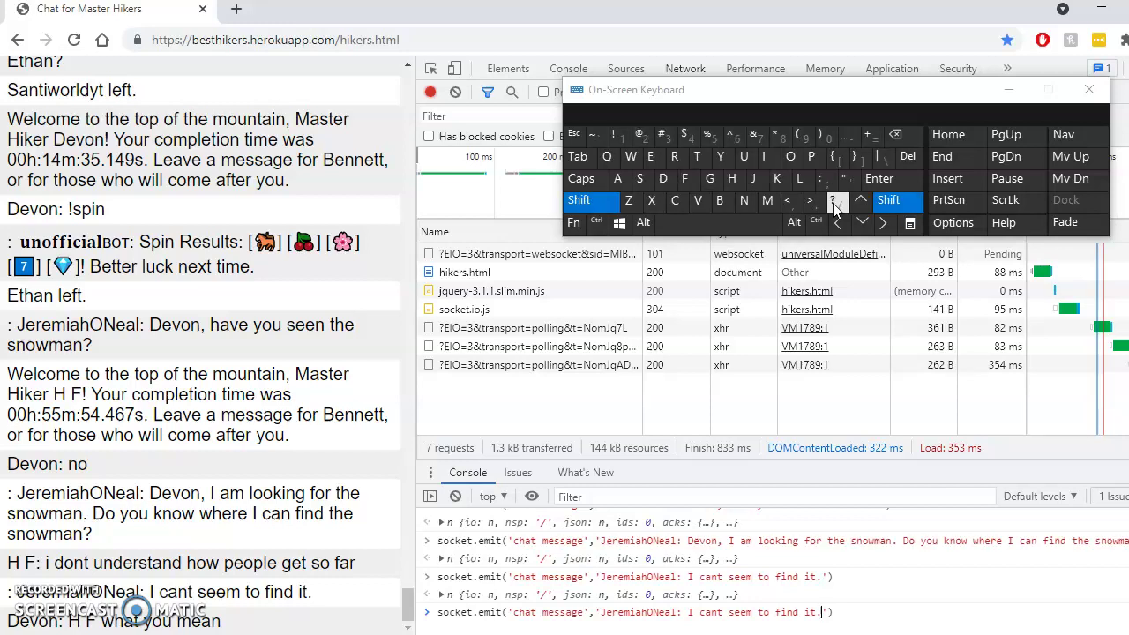
key(shift+Left)
key(shift+Left)
key(shift+Left)
key(shift+Left)
key(shift+Left)
key(shift+Left)
key(shift+Left)
key(shift+Left)
key(shift+Left)
key(shift+Left)
key(shift+Left)
key(shift+Left)
key(shift+Left)
key(shift+Left)
key(shift+Left)
key(shift+Left)
key(shift+Left)
key(shift+Left)
key(shift+Left)
key(shift+Left)
key(shift+Left)
key(shift+Left)
key(shift+Left)
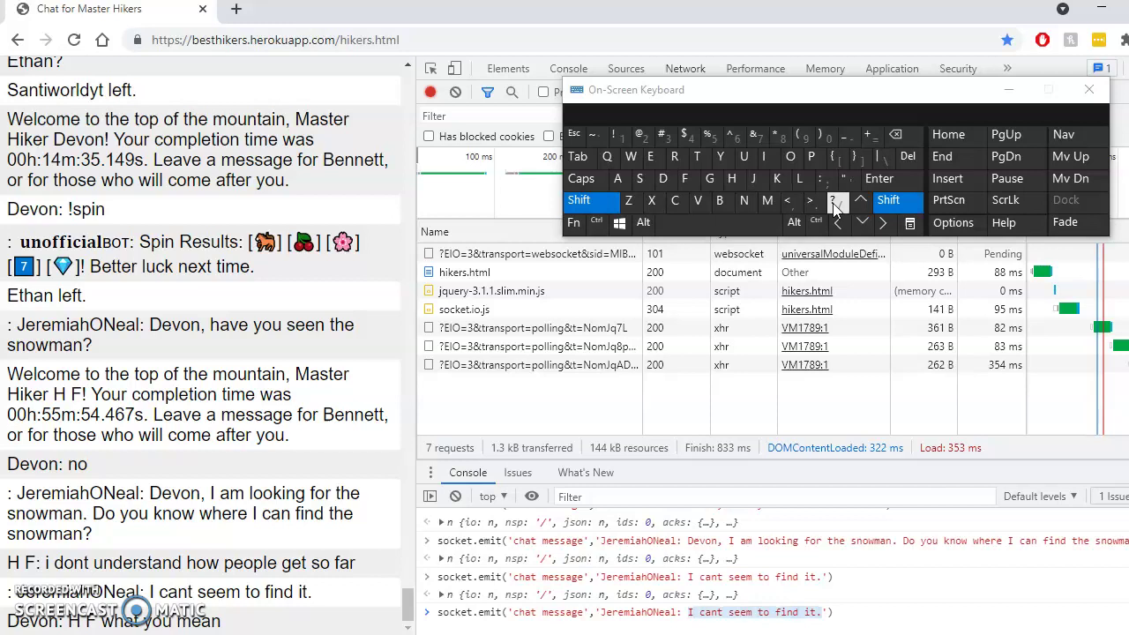
text(Hey Devon)
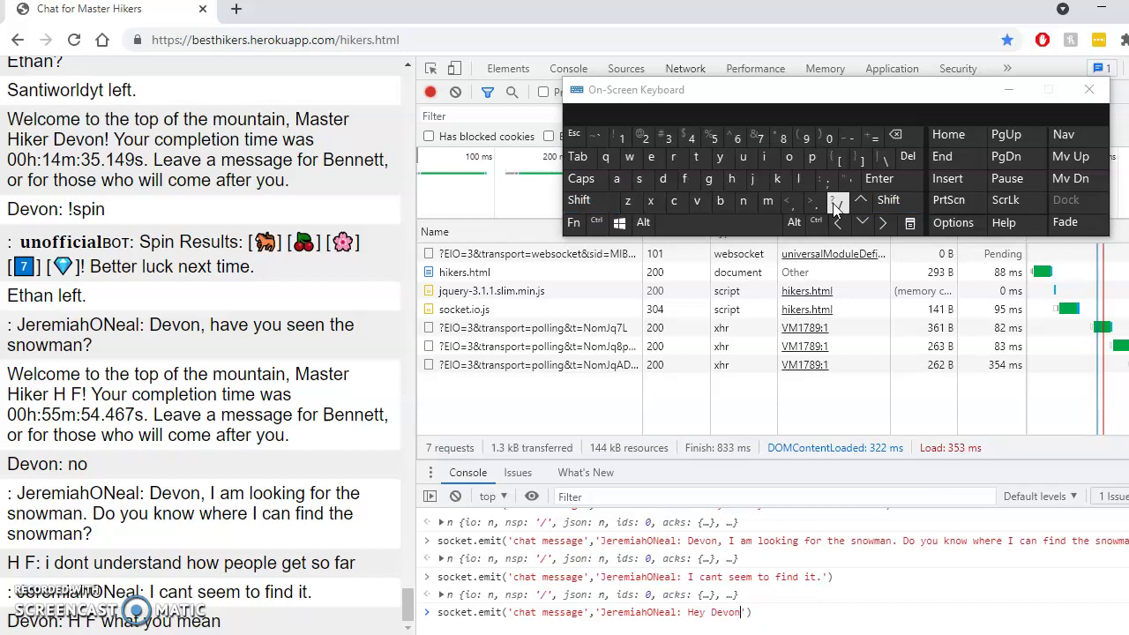
key(Down)
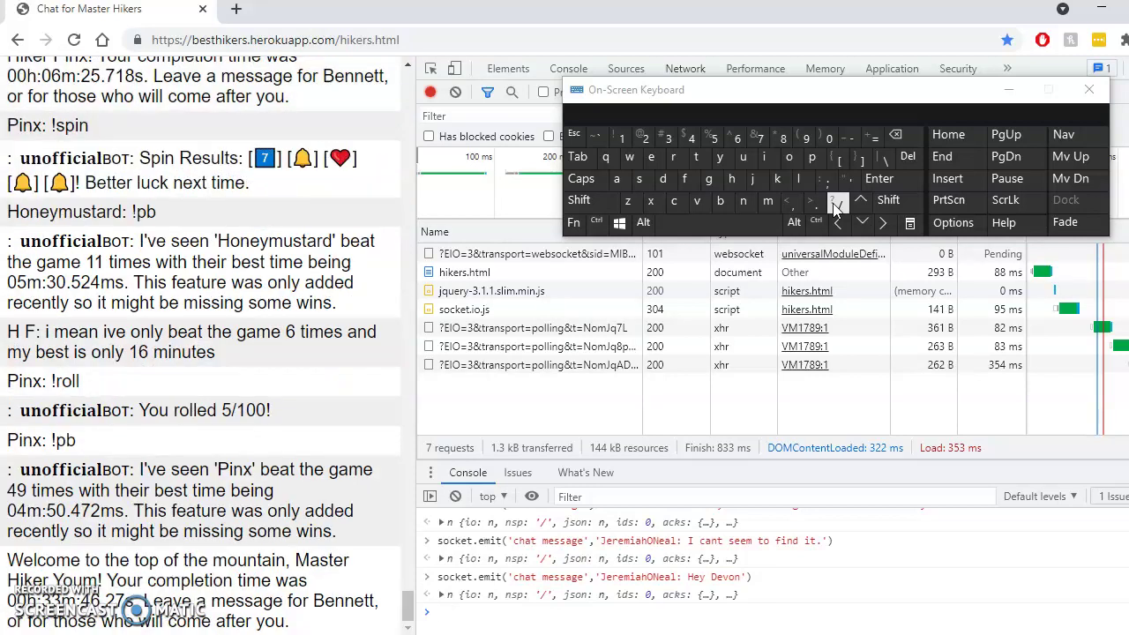
Step: Recall the "Hey" greeting to the participant and send it to the chat a second time
key(Up)
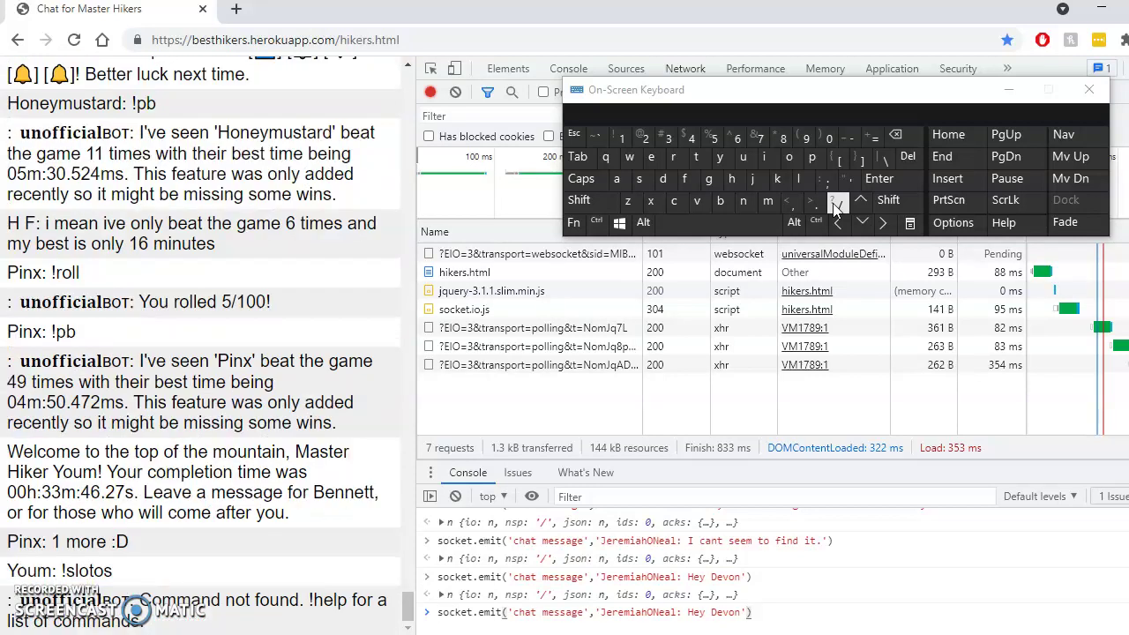
key(Left)
key(Left)
key(shift+Left)
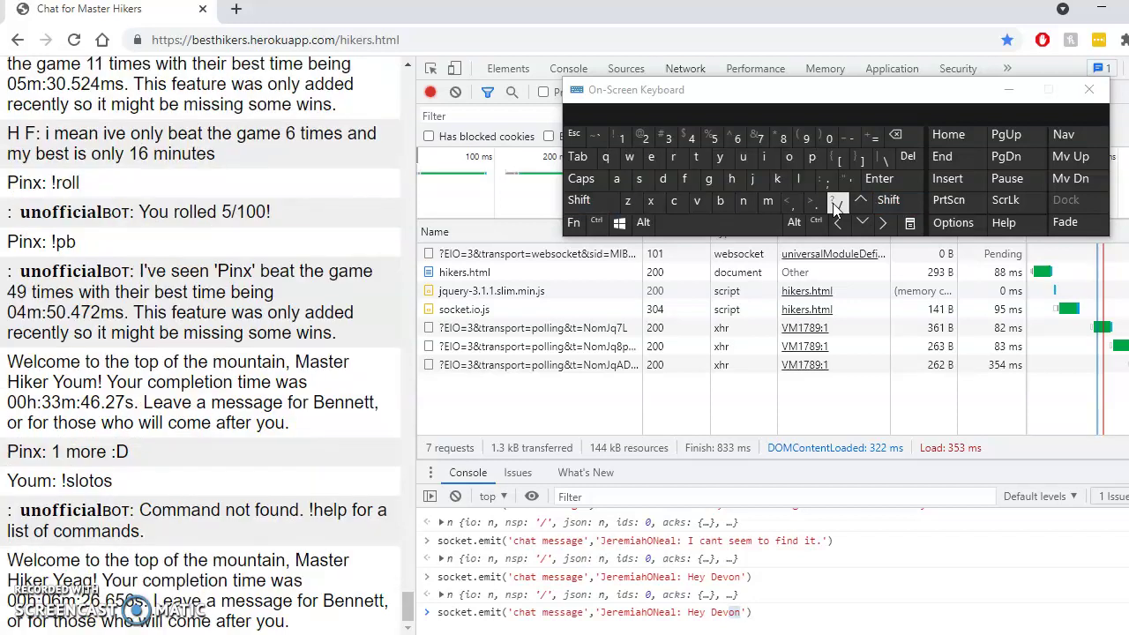
key(Return)
Step: Add " are you there?" after the participant's name in the recalled greeting and send it
key(Up)
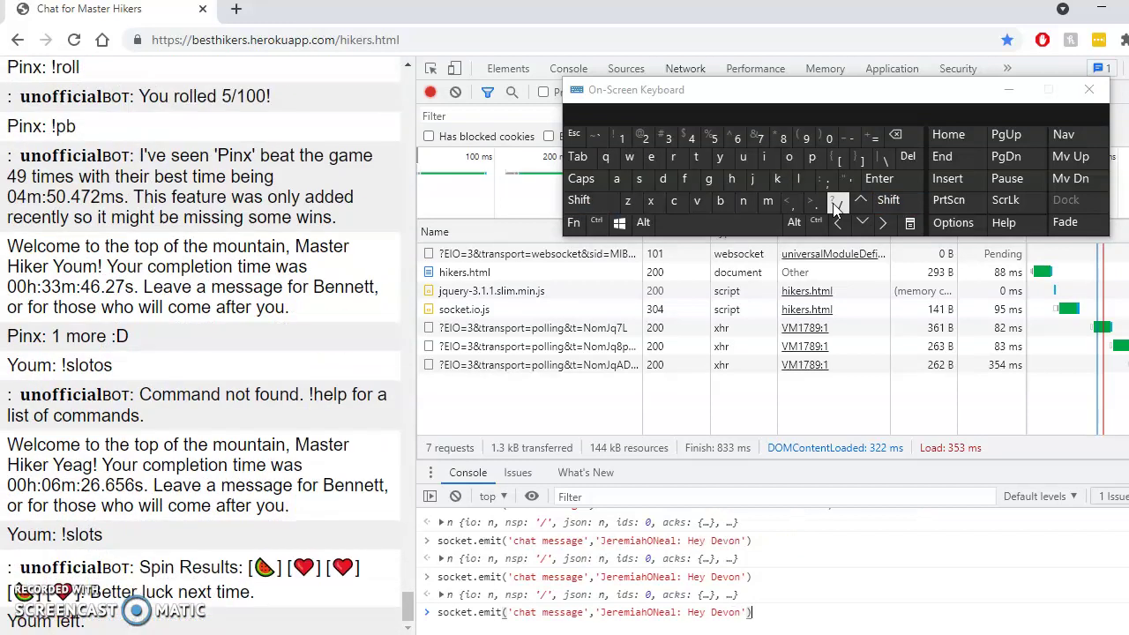
key(Left)
key(Left)
text(are you there)
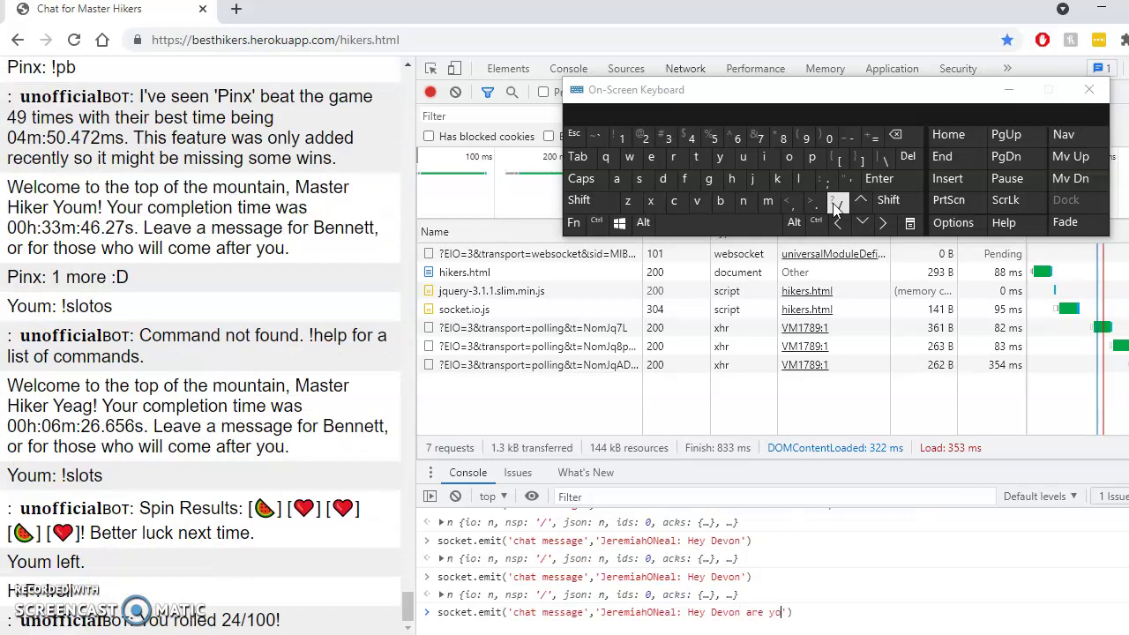
click(835, 203)
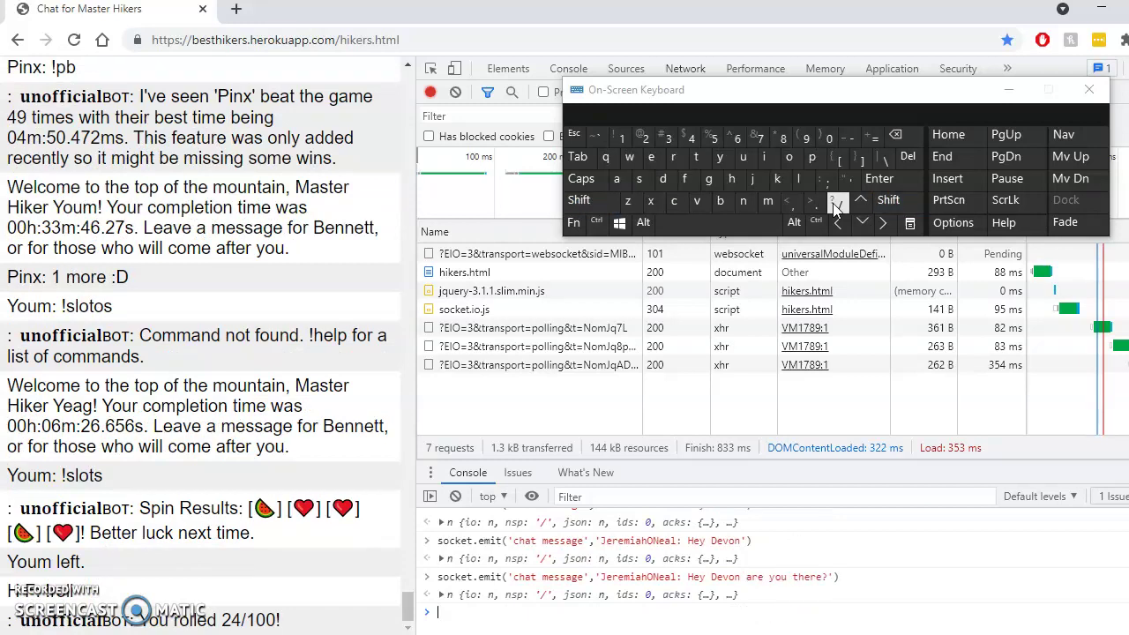
key(Return)
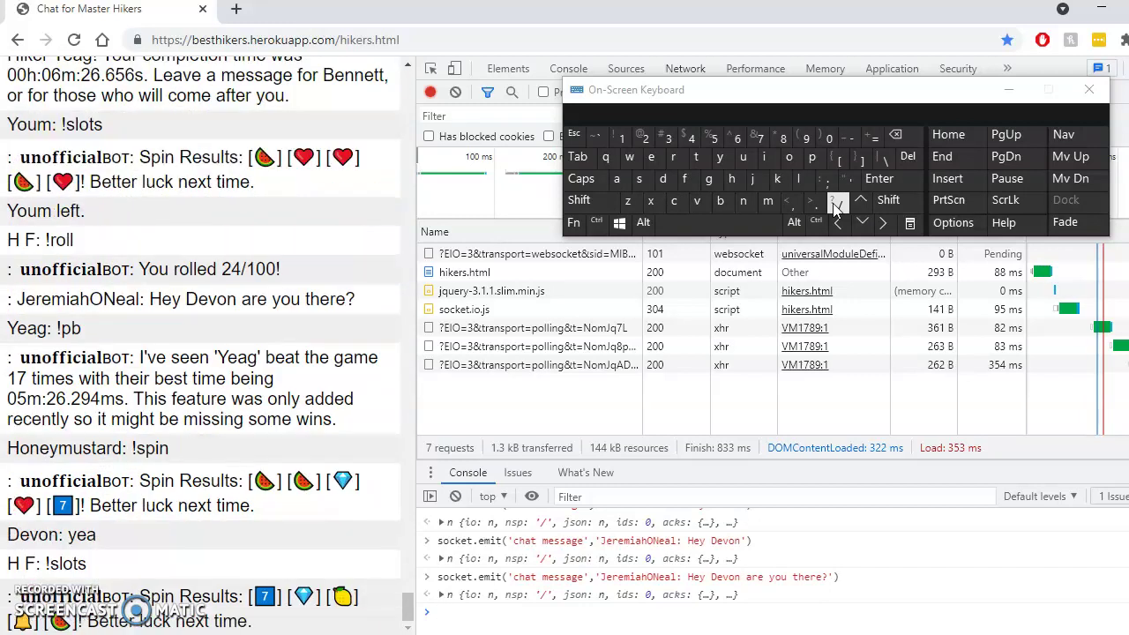
Step: Change the text after the participant's name in the recalled greeting to ", do you know where the snowman is?" and send it
key(Up)
key(Up)
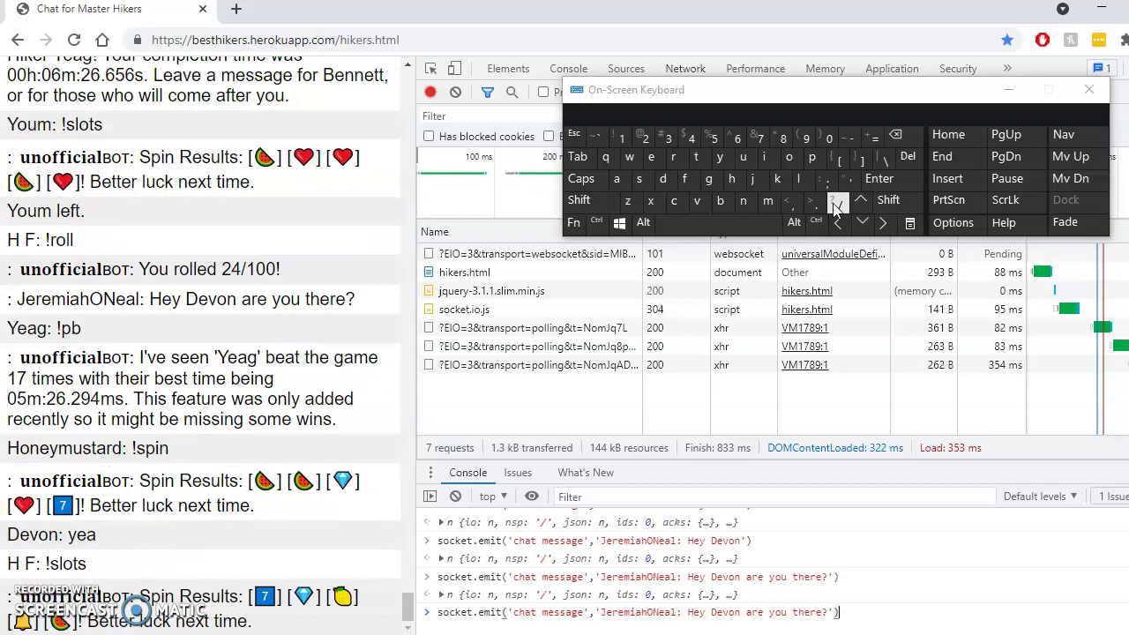
key(Left)
key(Left)
text(, do )
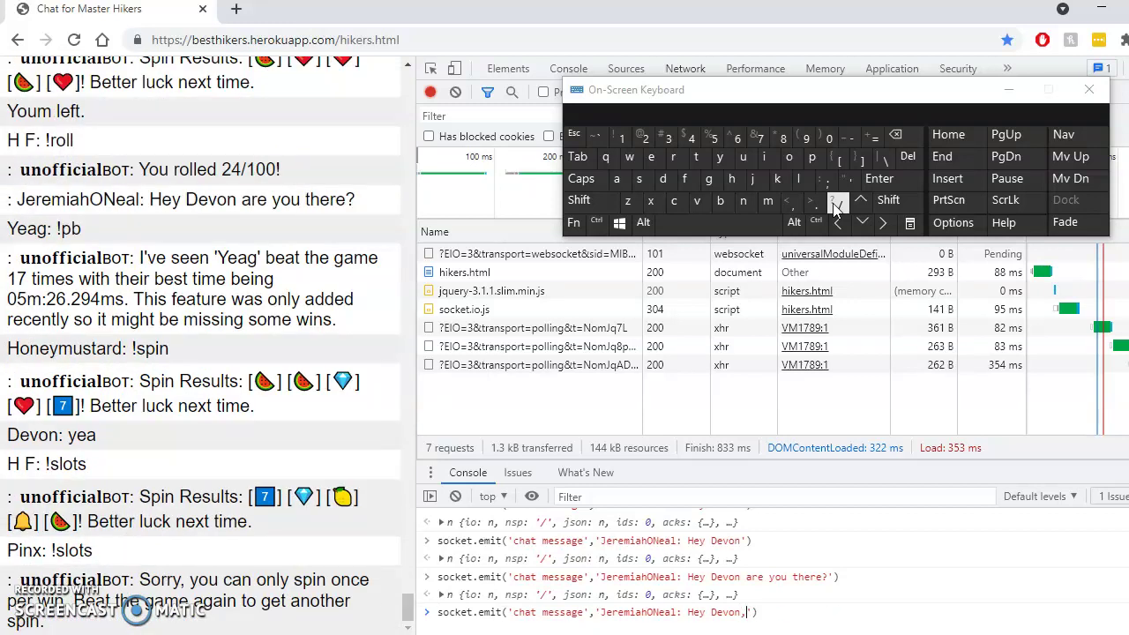
text(you know where the sn)
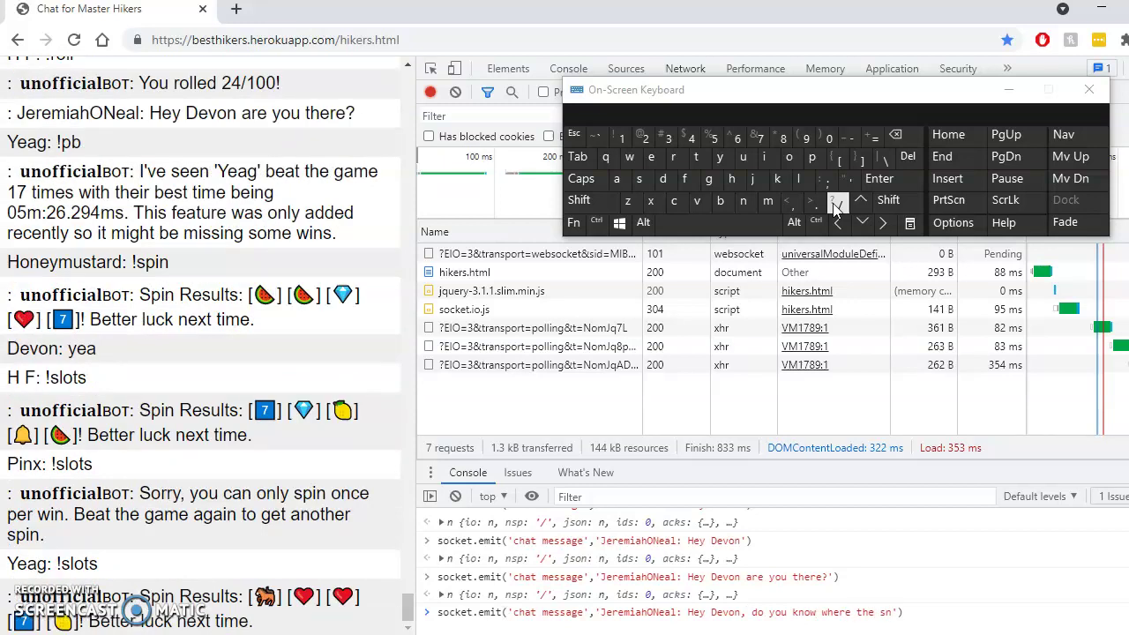
text(owman is?)
key(Return)
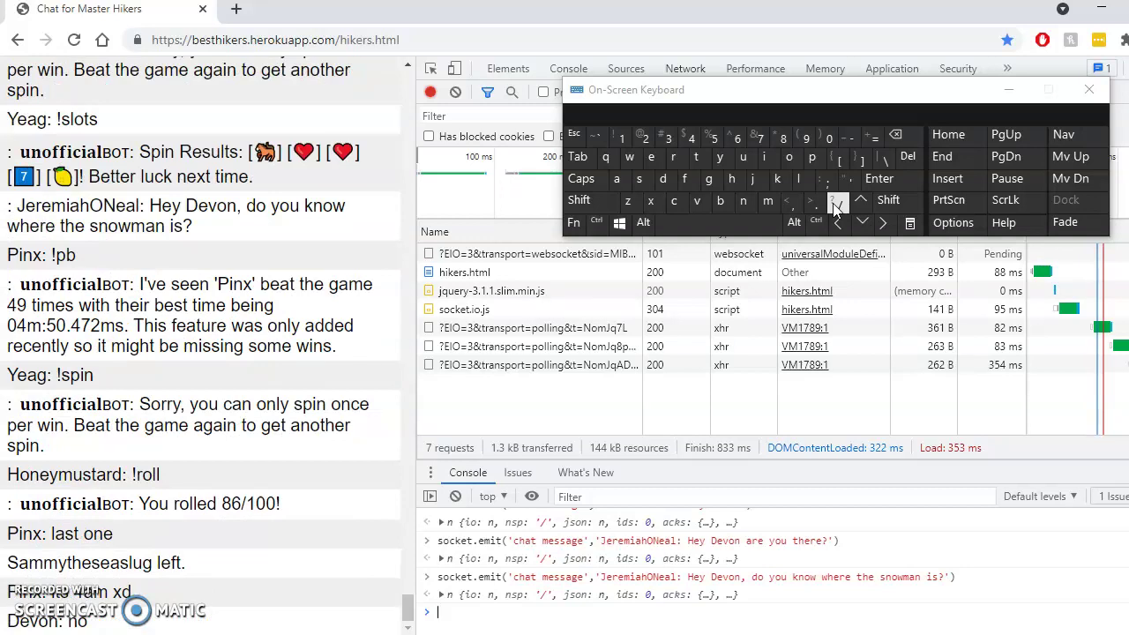
Step: Replace the recalled snowman question after the sender name with "Ok" and send it
key(Up)
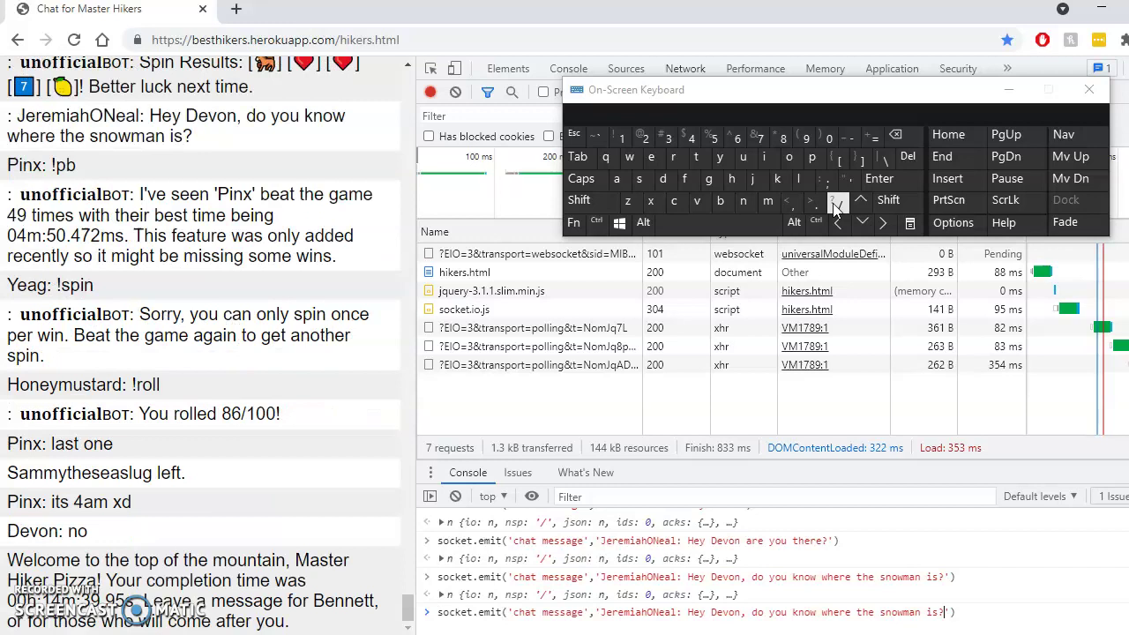
key(shift+Left)
key(shift+Left)
key(shift+Left)
key(shift+Left)
key(shift+Left)
key(shift+Left)
key(shift+Left)
key(shift+Left)
key(shift+Left)
key(shift+Left)
key(shift+Left)
key(shift+Left)
key(shift+Left)
key(shift+Left)
key(shift+Left)
key(shift+Left)
key(shift+Left)
key(shift+Left)
key(shift+Left)
key(shift+Left)
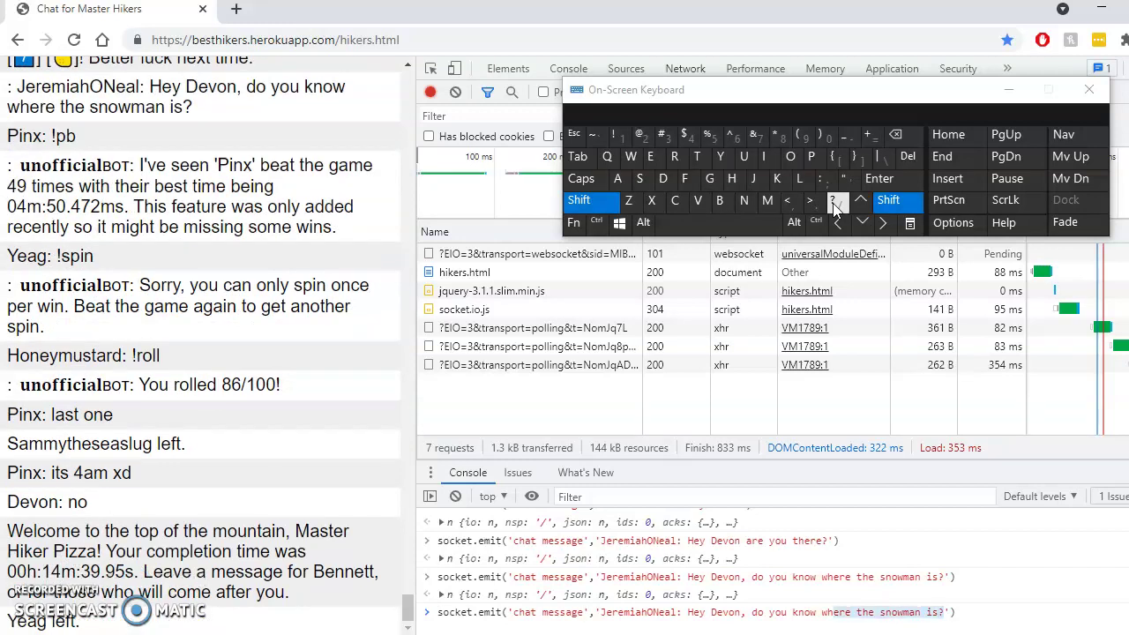
key(shift+Left)
key(shift+Left)
key(shift+Left)
key(shift+Left)
key(shift+Left)
key(shift+Left)
key(shift+Left)
key(shift+Left)
key(shift+Left)
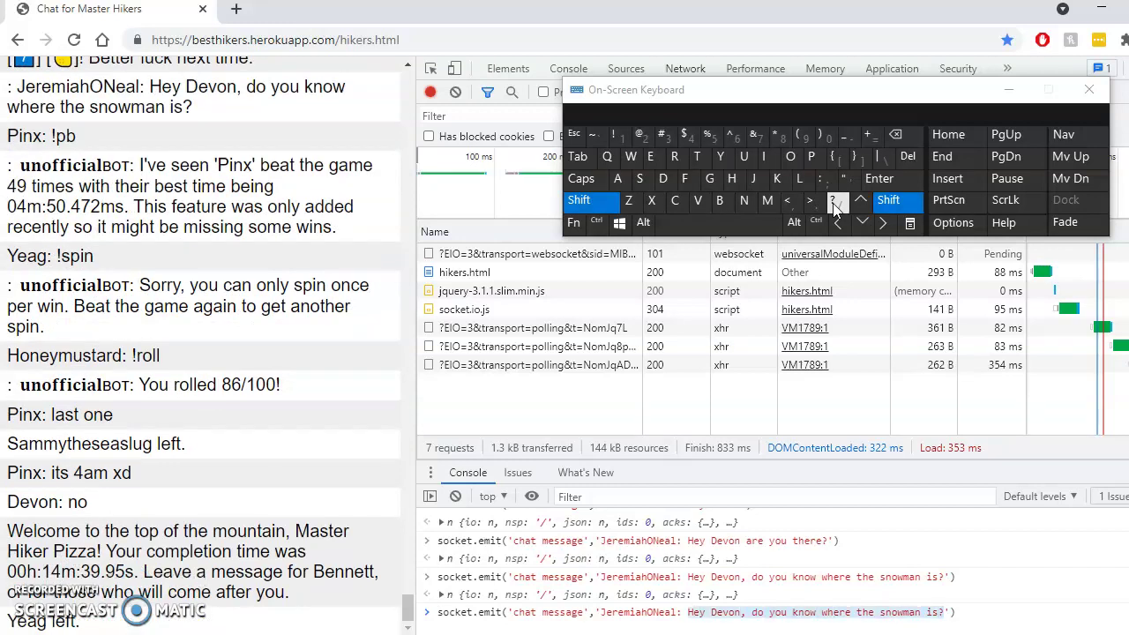
text(Ok)
key(Return)
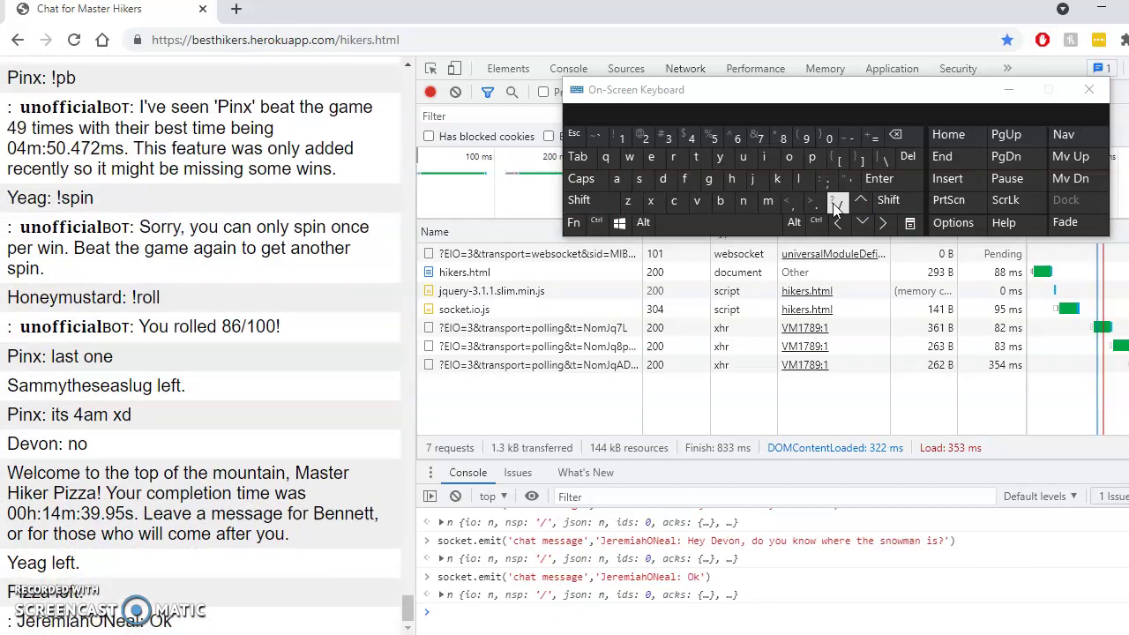
Step: Replace "Ok" in the recalled message with "Thanks anyway" and send it to the chat
key(Up)
key(Left)
key(Left)
key(shift+Left)
key(shift+Left)
text(Tha)
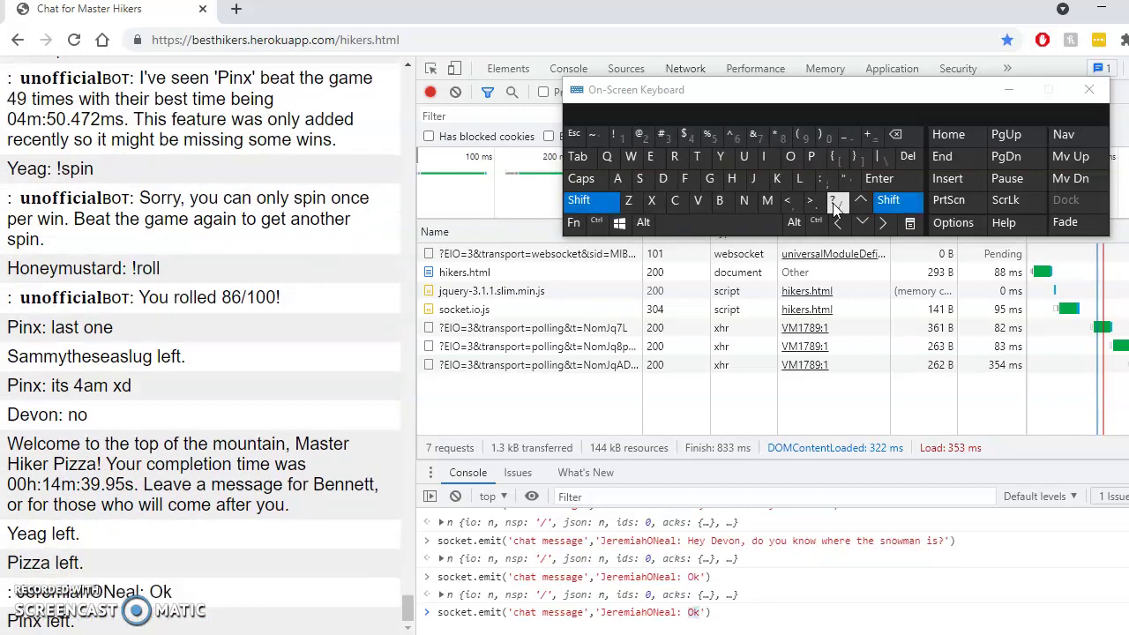
text(nks anyway)
key(Return)
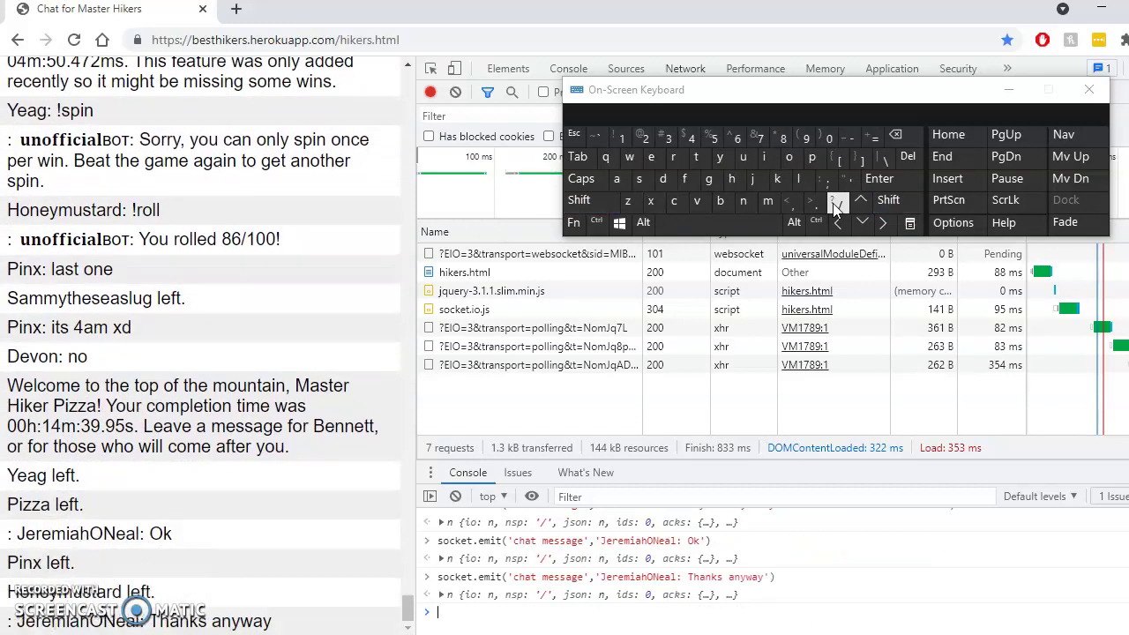
Step: Replace "Thanks anyway" in the recalled command with "Does anyone know where I can find the snowman?"
key(Up)
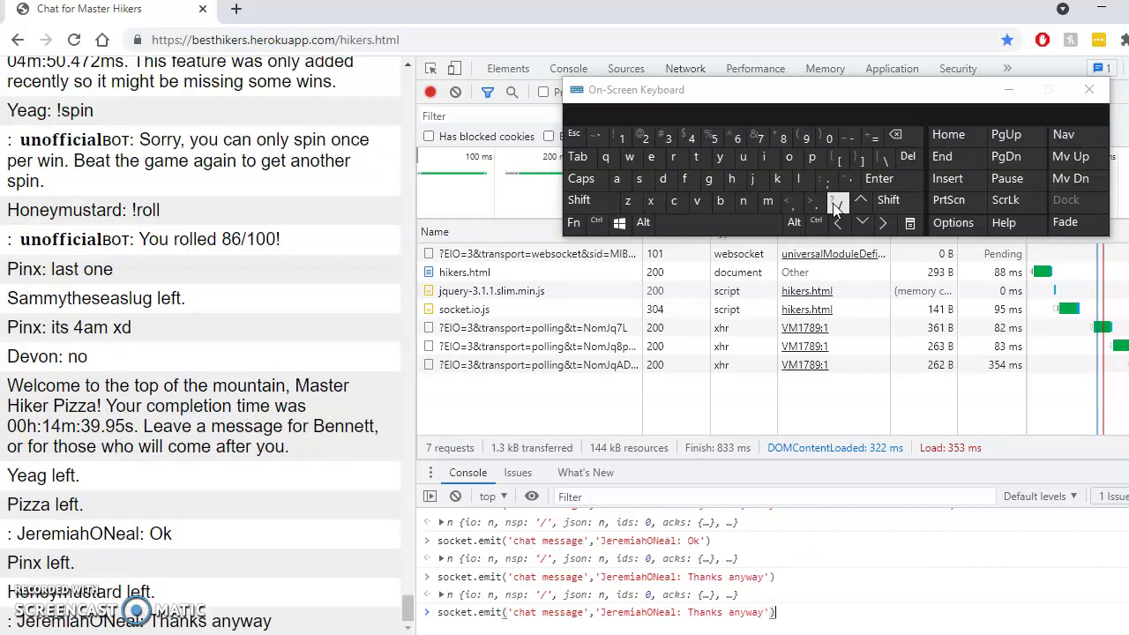
key(Left)
key(Left)
key(shift+Left)
key(shift+Left)
key(shift+Left)
key(shift+Left)
key(shift+Left)
key(shift+Left)
key(shift+Left)
key(shift+Left)
key(shift+Left)
key(shift+Left)
key(shift+Left)
key(shift+Left)
key(shift+Left)
text(Does anyo)
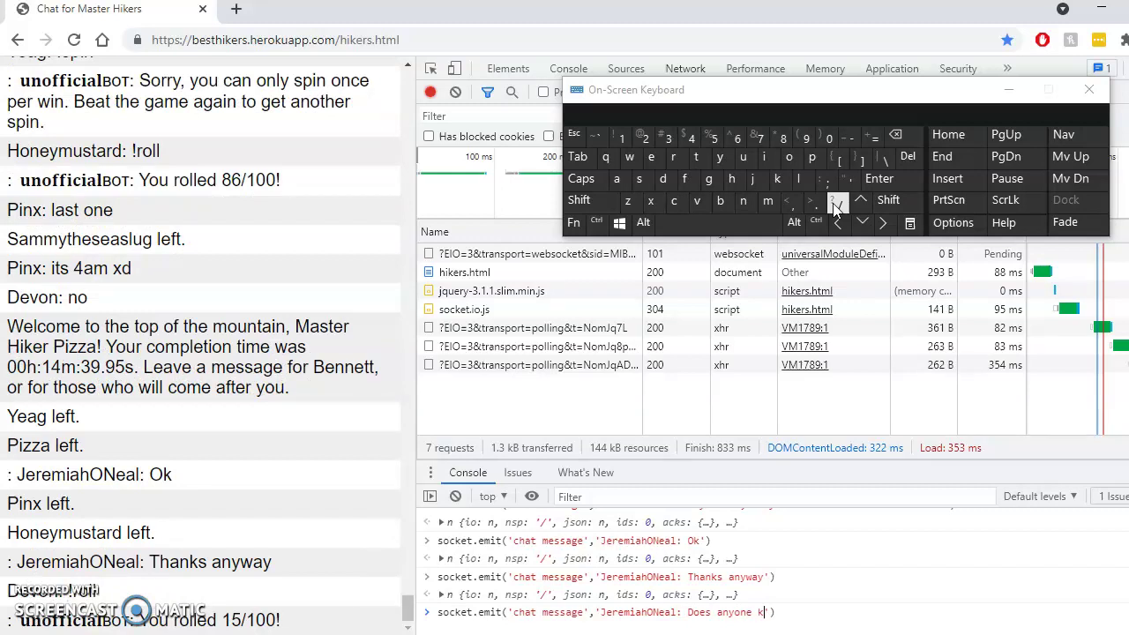
text(now where I can find the snowman?)
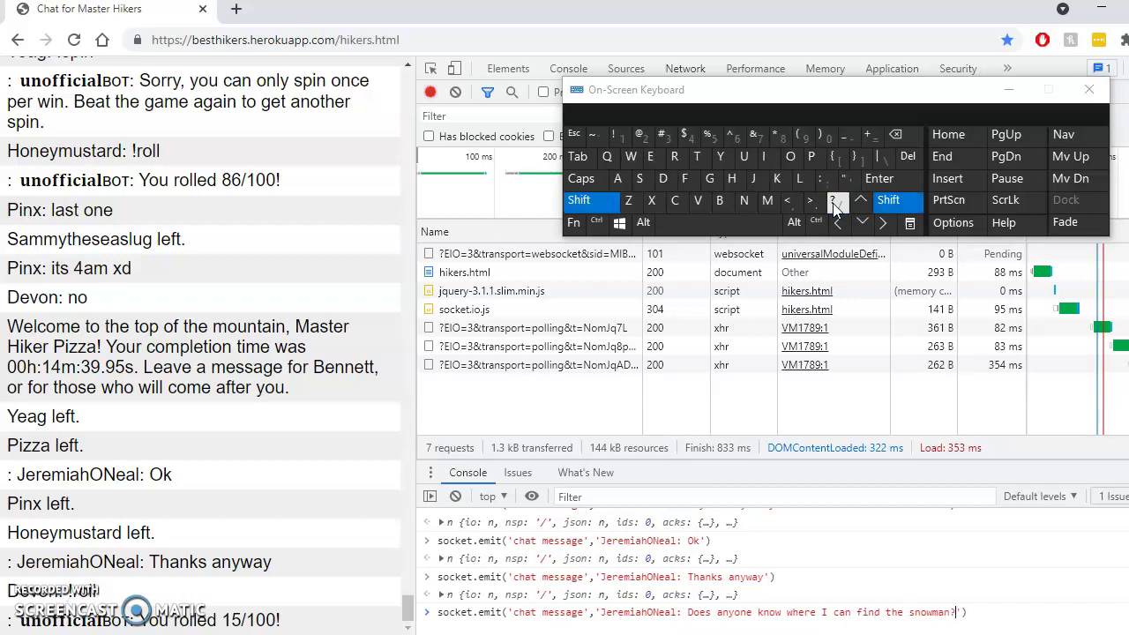
Step: Append " I\'ve seen the snowman on Youtube so I know its there." with the apostrophe escaped, and send the message
text( I)
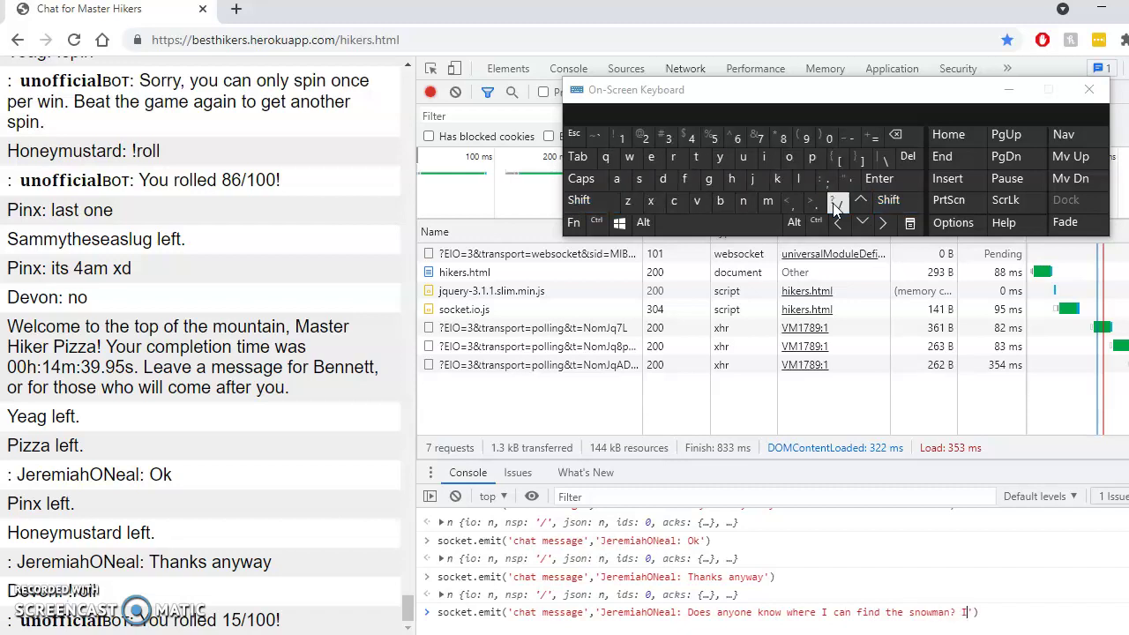
text(\)
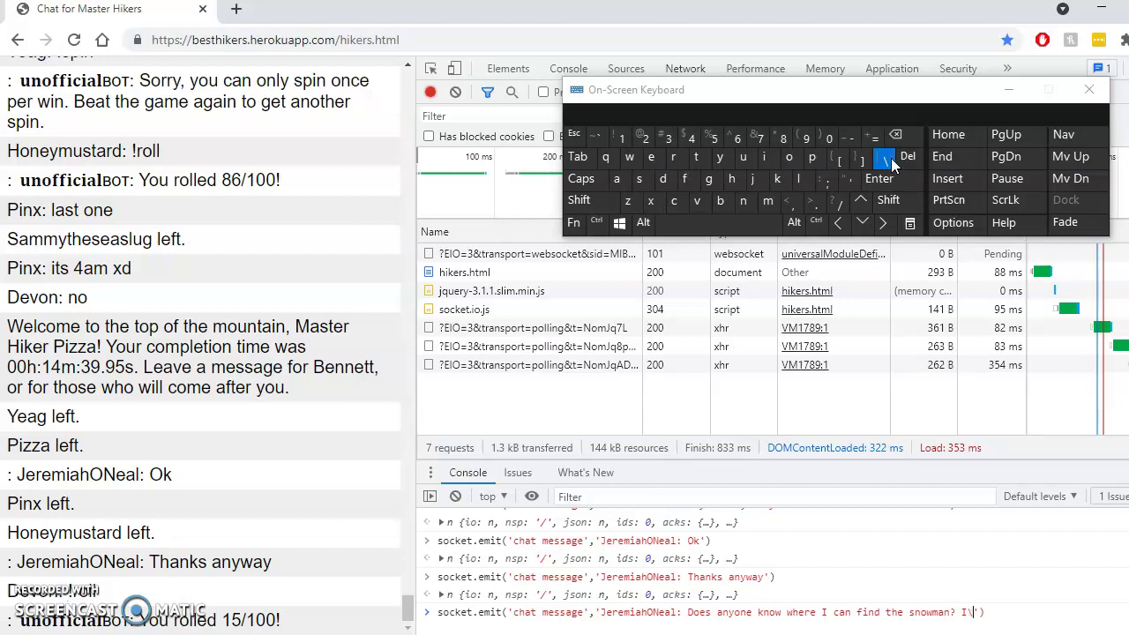
click(856, 191)
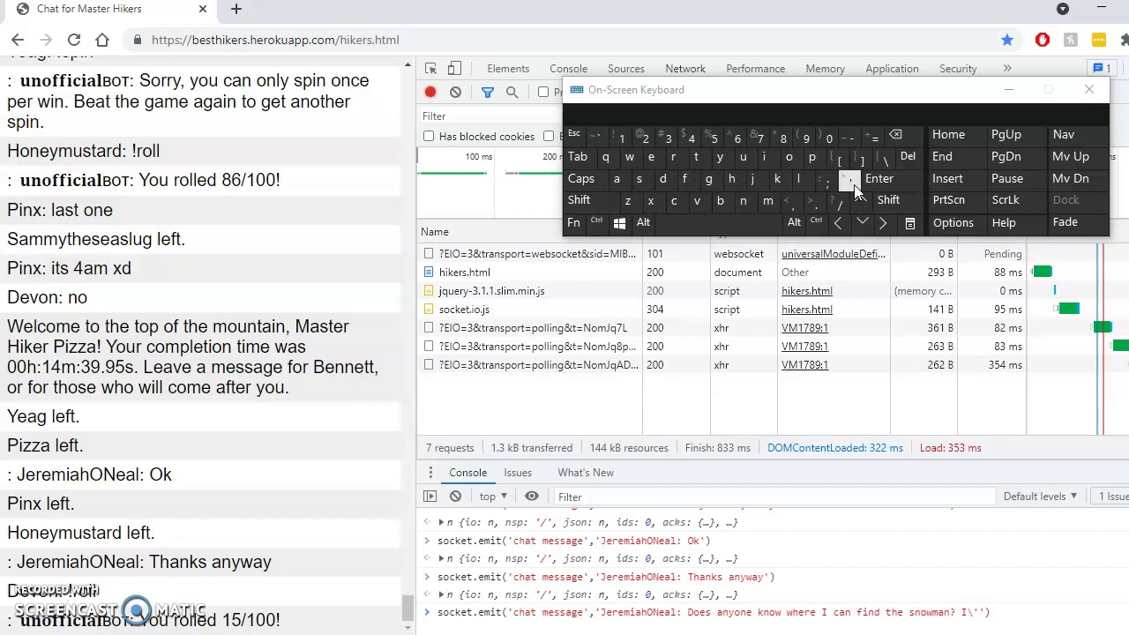
text(ve seen y)
key(BackSpace)
text(the so)
key(BackSpace)
text(nowman on You so I know its )
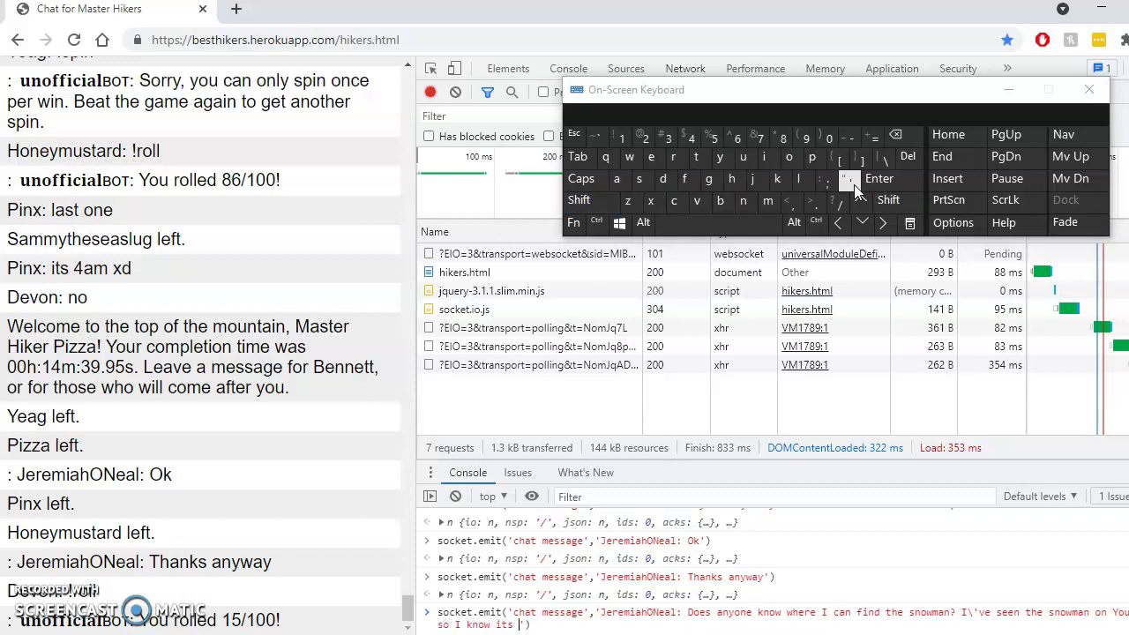
text(there.)
key(Return)
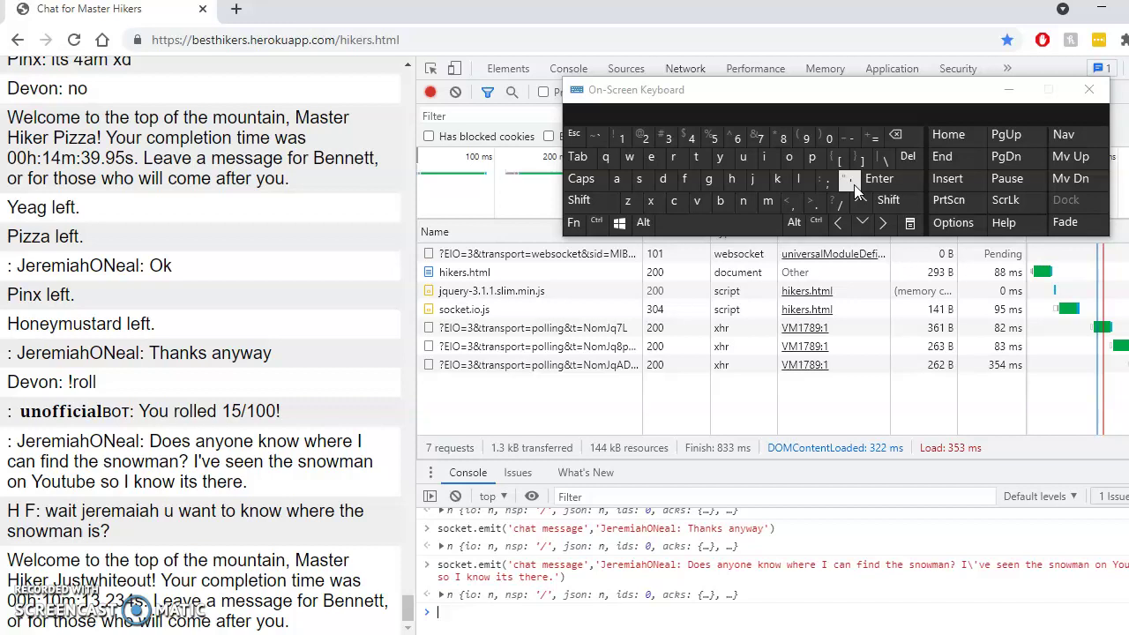
Step: Replace the whole recalled message after the sender name with "Yes" and send it
key(Up)
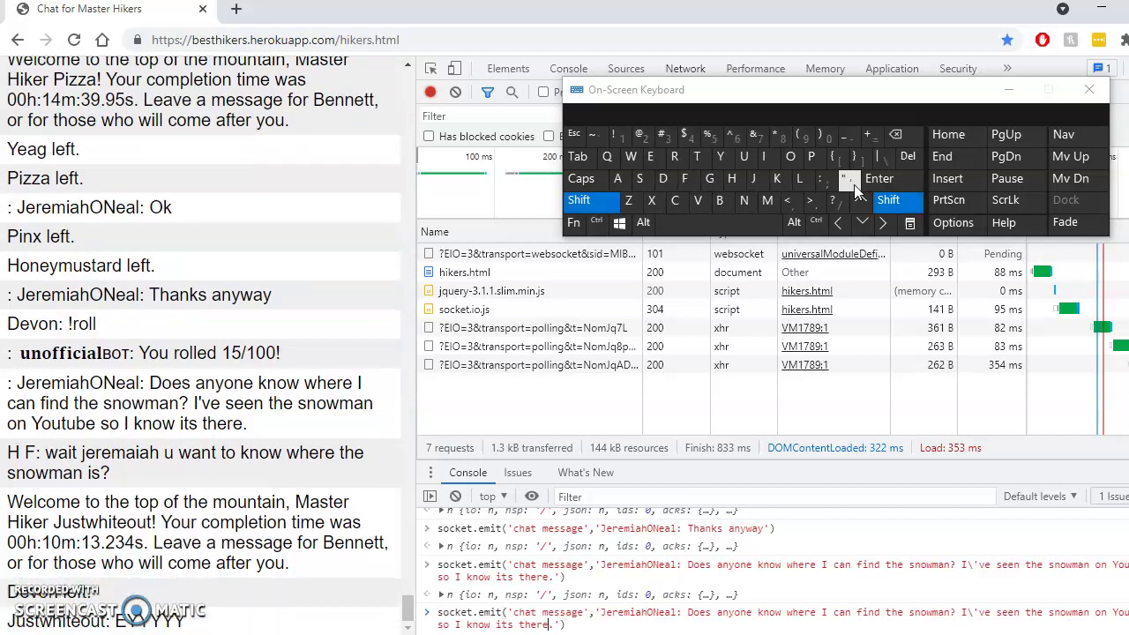
key(shift)
key(shift+Left)
key(shift+Left)
key(shift+Left)
key(shift+Left)
key(shift+Left)
key(shift+Left)
key(shift+Left)
key(shift+Left)
key(shift+Left)
key(shift+Left)
key(shift+Left)
key(shift+Left)
key(shift+Left)
key(shift+Left)
key(shift+Left)
key(shift+Left)
key(shift+Left)
key(shift+Left)
key(shift+Left)
key(shift+Left)
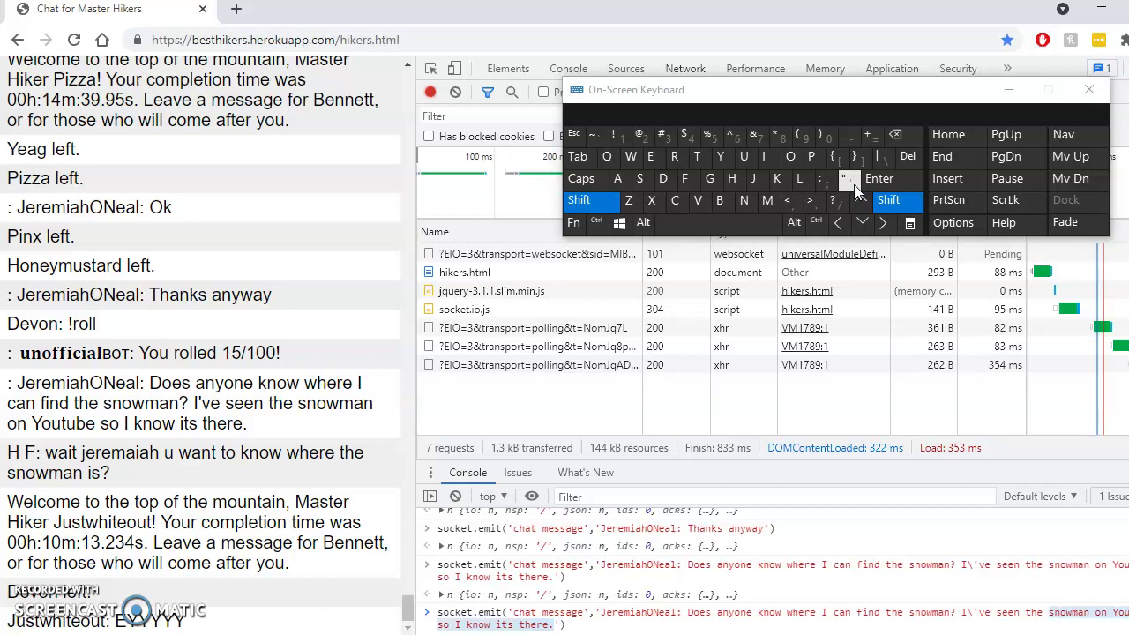
key(shift+Left)
key(shift+Left)
key(shift+Left)
key(shift+Left)
key(shift+Left)
key(shift+Left)
key(shift+Left)
key(shift+Left)
key(shift+Left)
key(shift+Left)
key(shift+Left)
key(shift+Left)
key(shift+Left)
key(shift+Left)
key(shift+Left)
key(shift+Left)
key(shift+Left)
key(shift+Left)
key(shift+Left)
key(shift+Left)
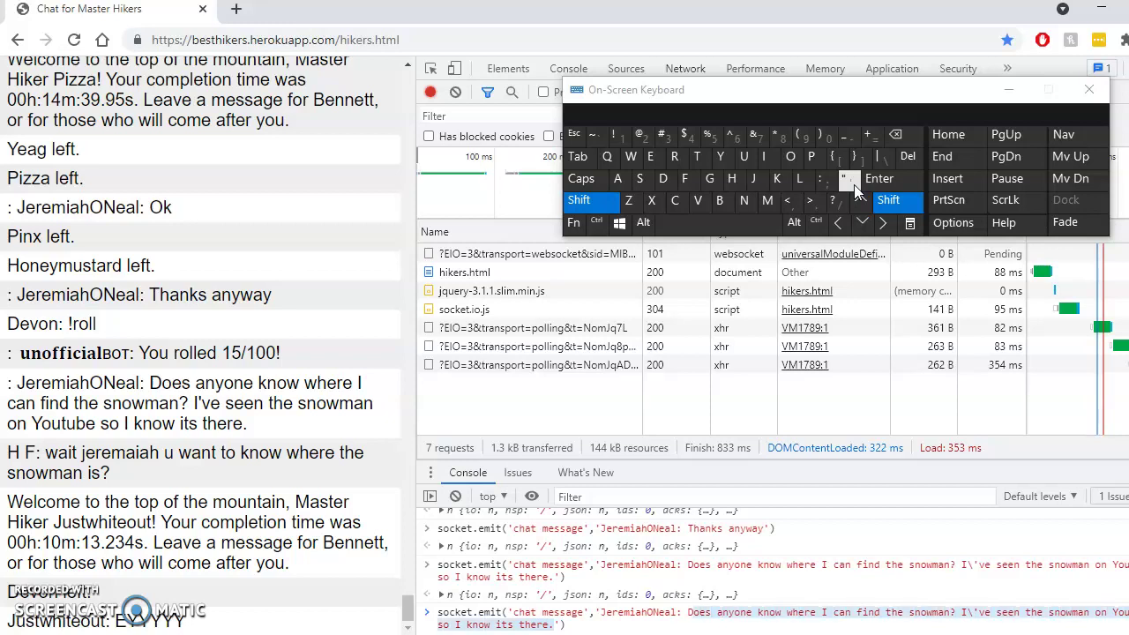
text(Yes)
key(Return)
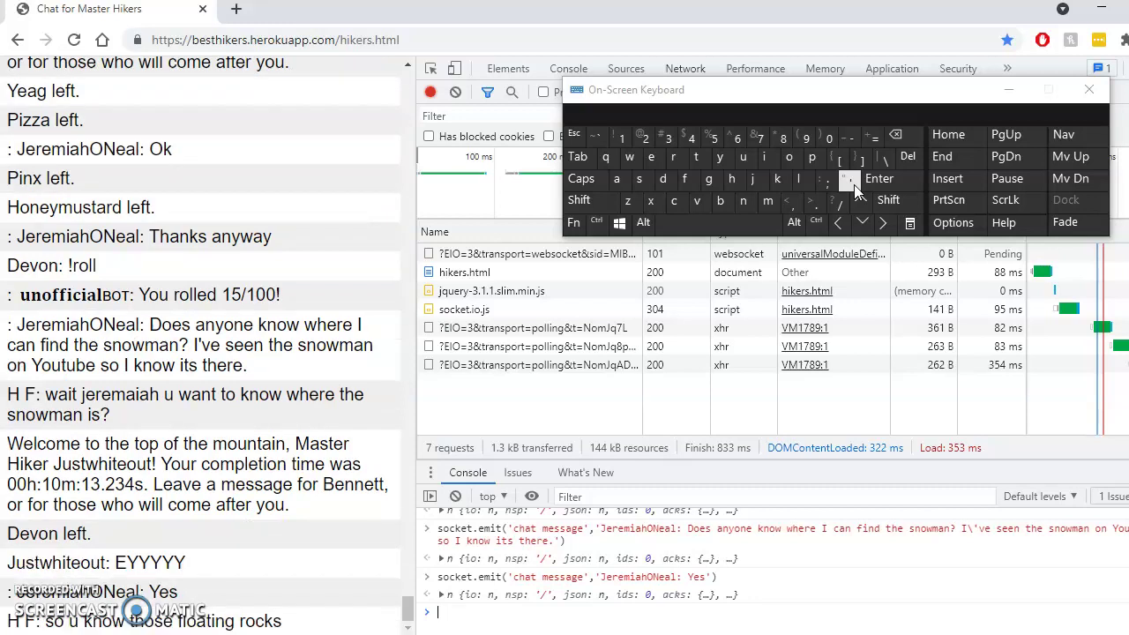
Step: Replace "Yes" in the recalled message with "I do know the floating rocks" and send it to the chat
key(Up)
key(BackSpace)
key(BackSpace)
key(BackSpace)
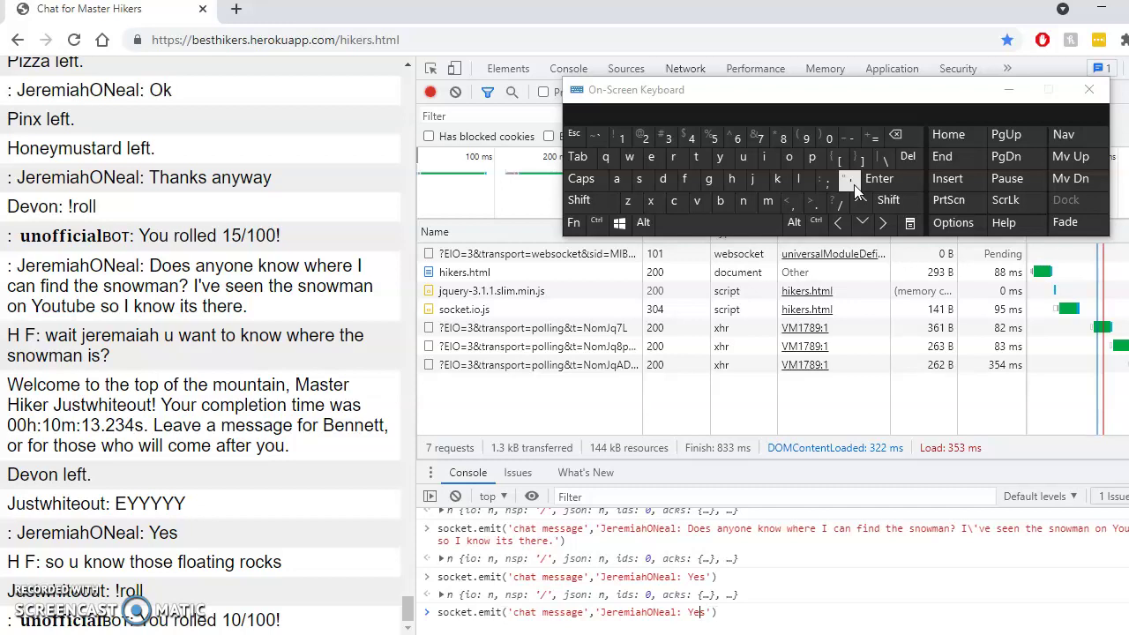
text(I )
text(do know the fl)
text(oating rocks)
key(Return)
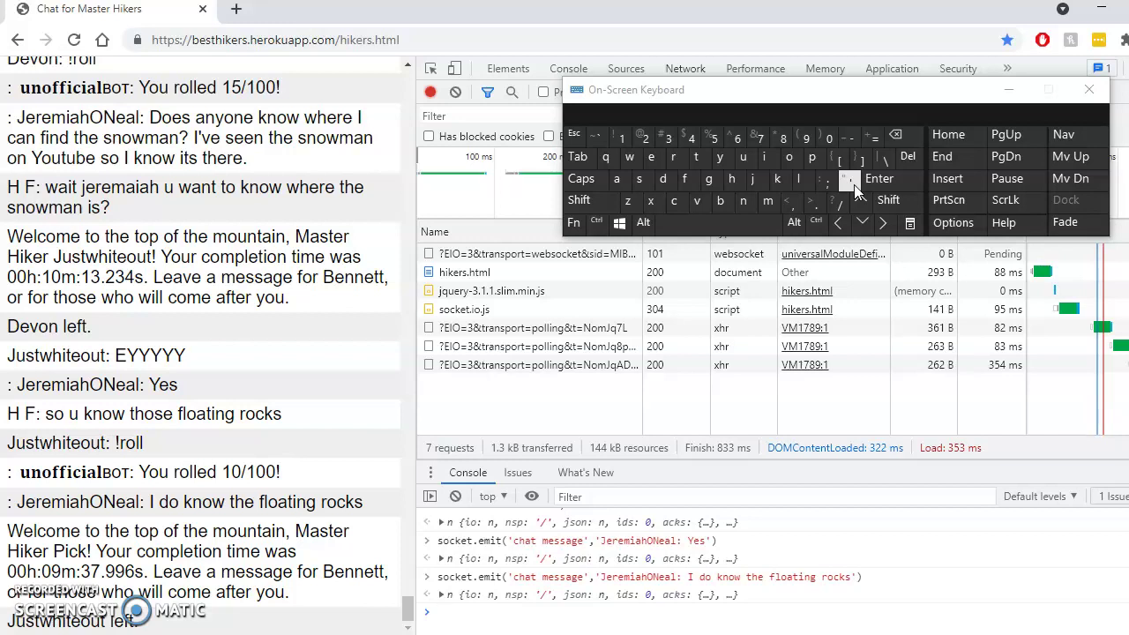
Step: Recall the last command and clear its whole message text, including the sender name
key(Up)
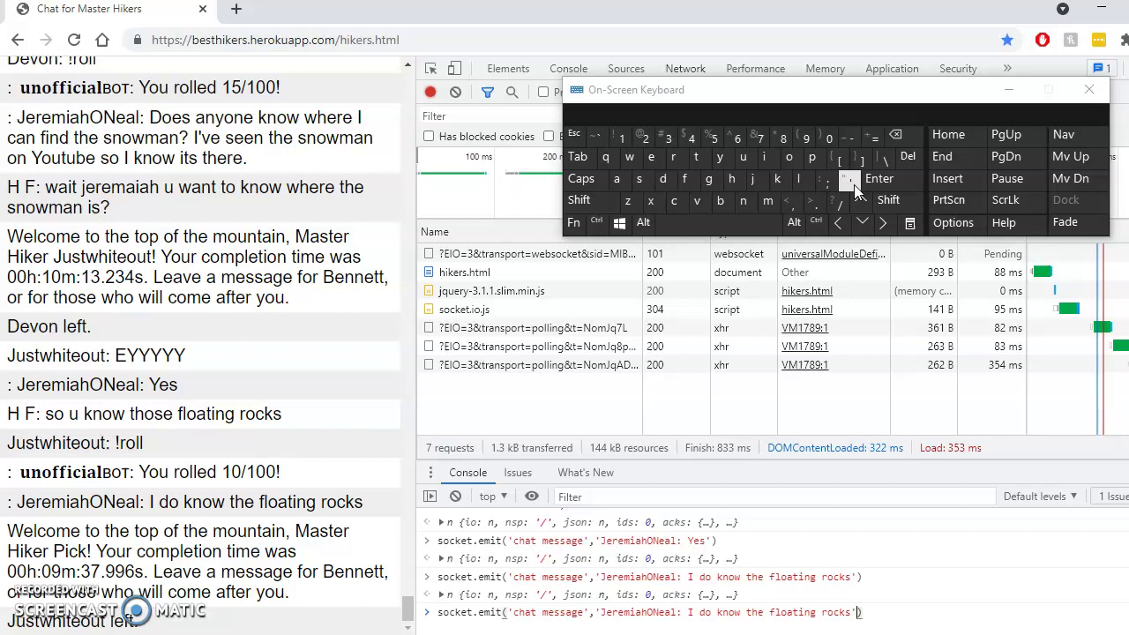
key(Left)
key(Left)
key(ctrl+shift+Left)
key(ctrl+shift+Left)
key(ctrl+shift+Left)
key(ctrl+shift+Left)
key(ctrl+shift+Left)
key(ctrl+shift+Left)
key(ctrl+shift+Left)
key(ctrl+shift+Left)
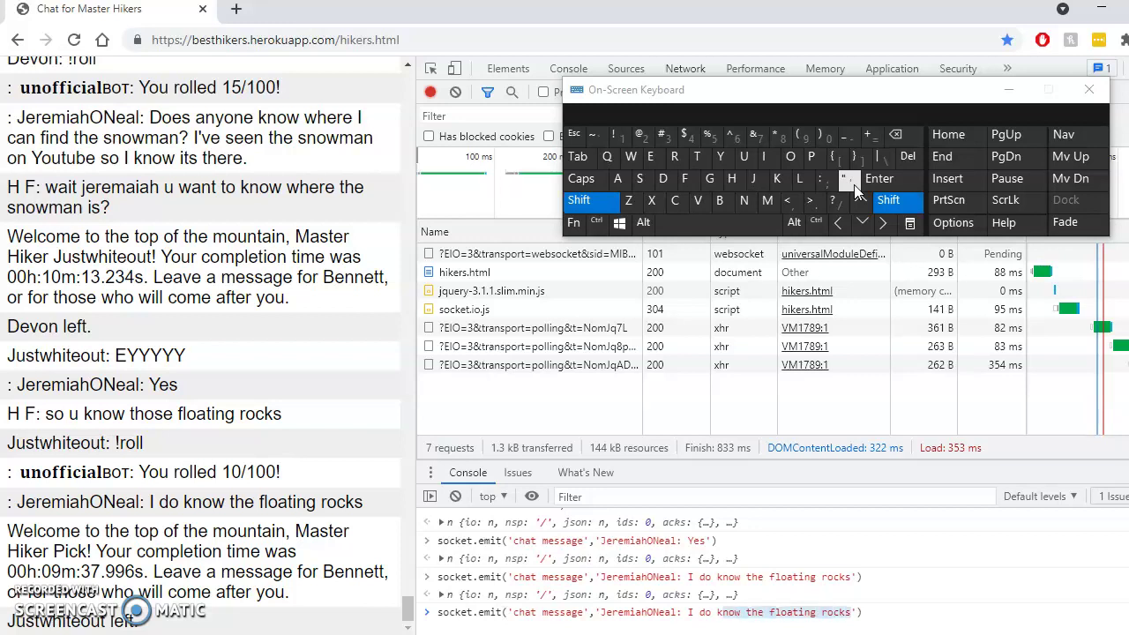
key(BackSpace)
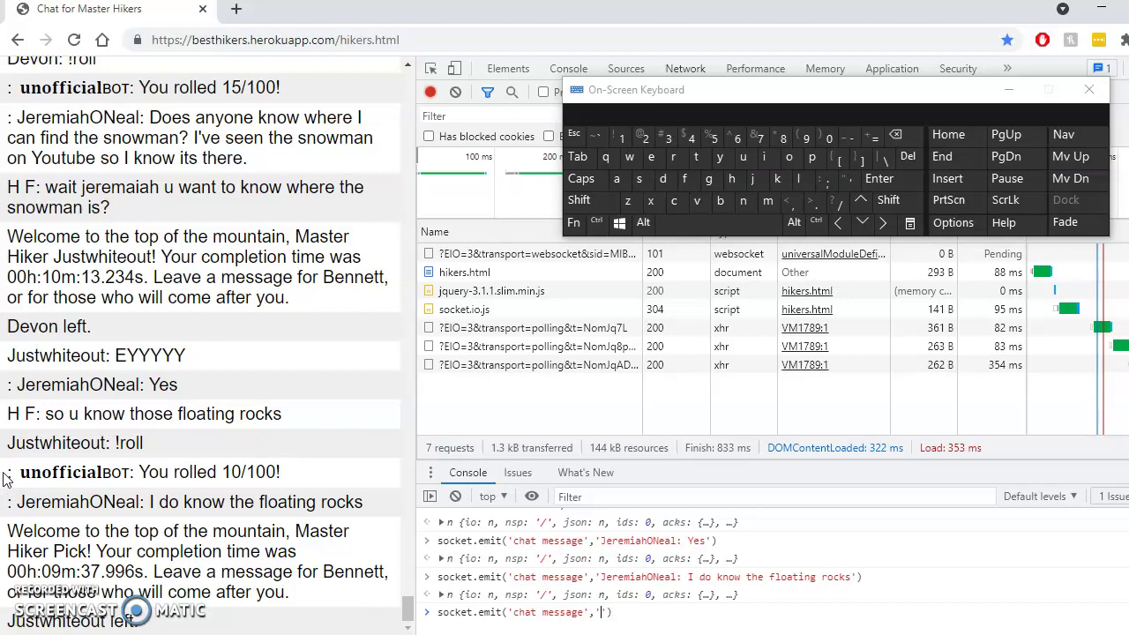
Step: Copy the unofficialBOT line "You rolled 10/100!" from the chat into the empty message and remove the bullet characters before the bot name
drag(6, 473, 305, 471)
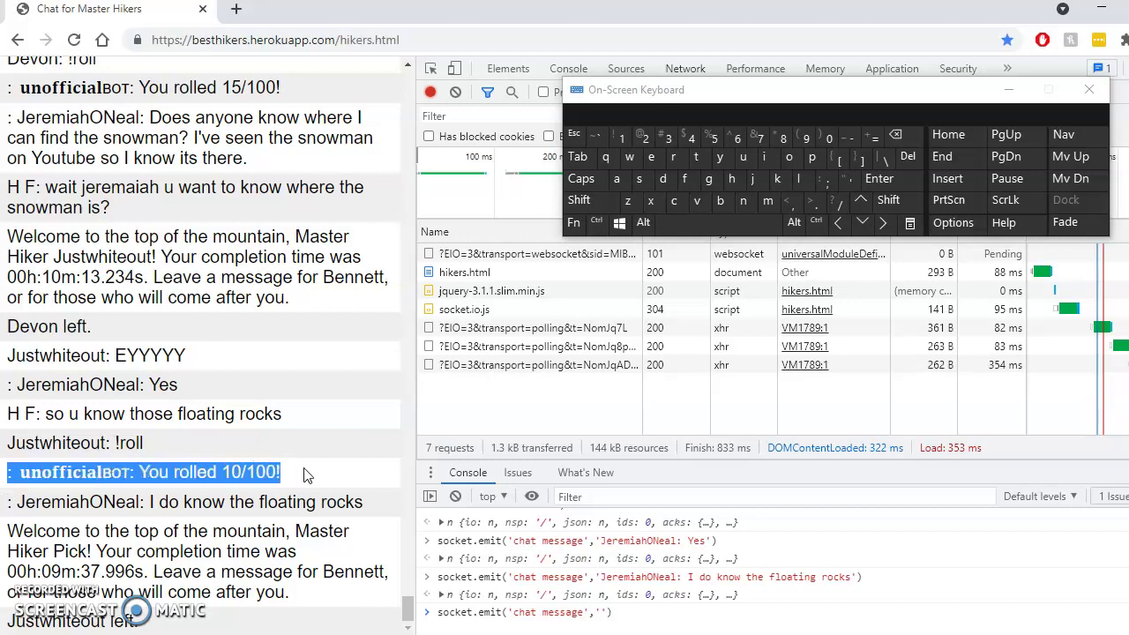
click(600, 615)
text(: ••••••••• unofficialBOT: You rolled 10/100!)
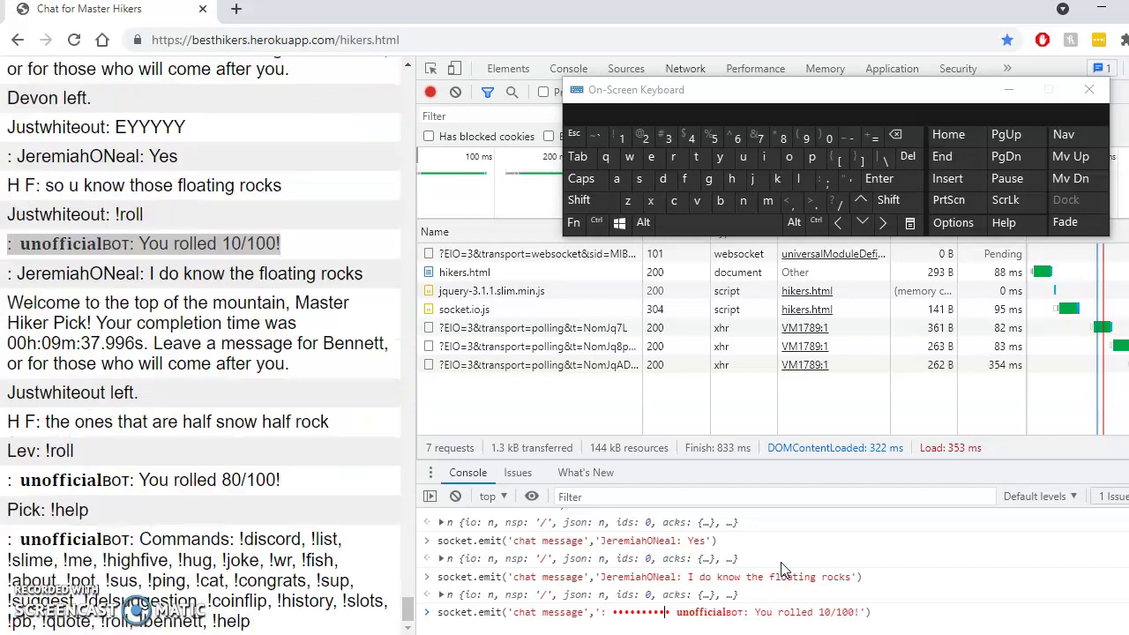
key(shift+Left)
key(shift+Left)
key(shift+Left)
key(shift+Left)
key(shift+Left)
key(shift+Left)
key(shift+Left)
key(shift+Left)
key(shift+Left)
key(shift+Left)
key(BackSpace)
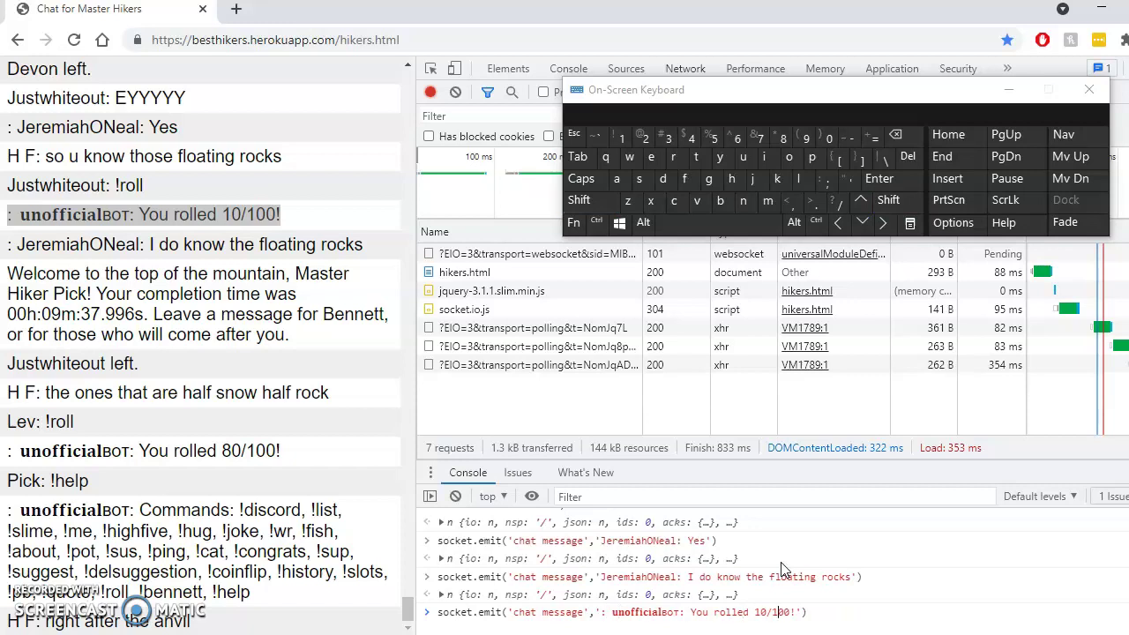
Step: Change the roll in the copied bot message to 9999/9999 and send it to the chat
key(shift+Left)
key(shift+Left)
text(9999)
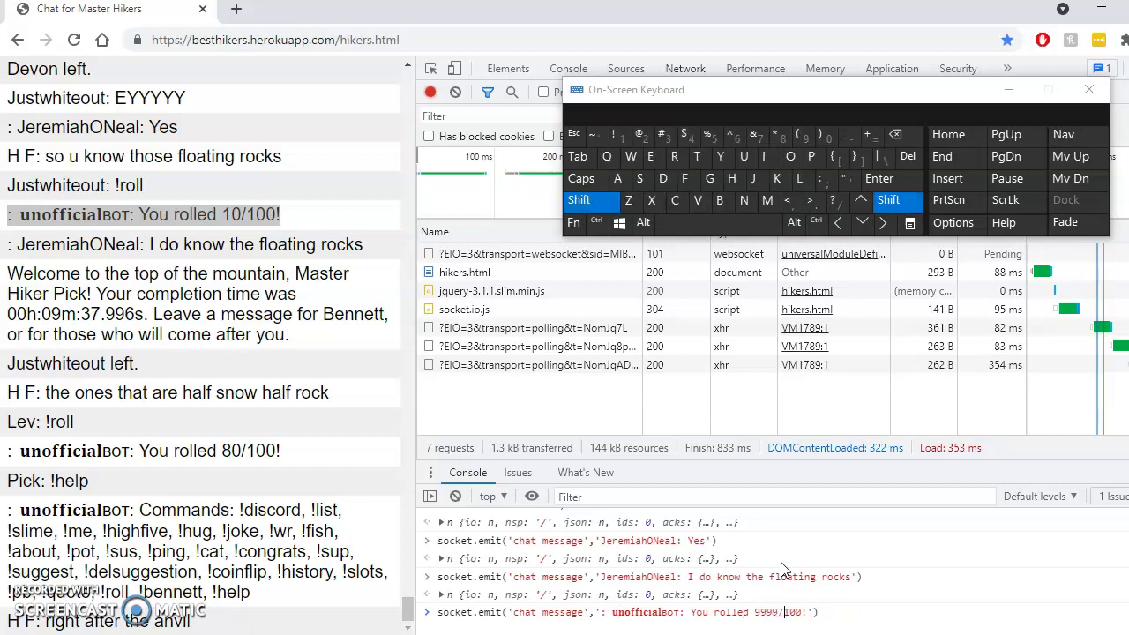
key(shift+Right)
key(shift+Right)
key(shift+Right)
key(shift+Right)
text(999)
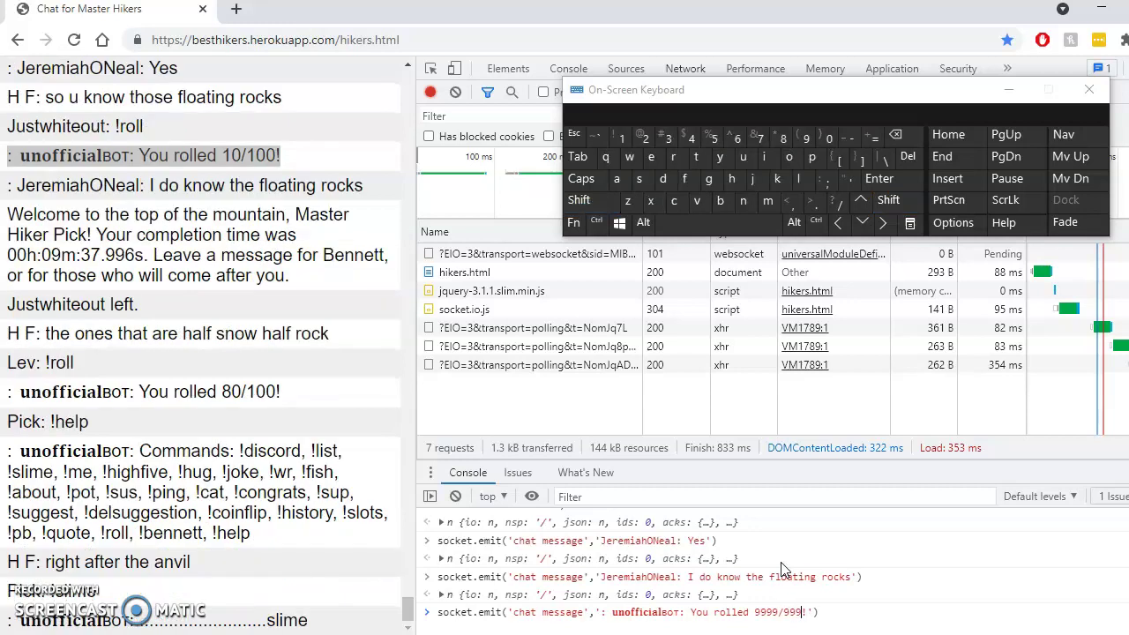
key(End)
key(Left)
key(Left)
key(Left)
text(9)
key(Return)
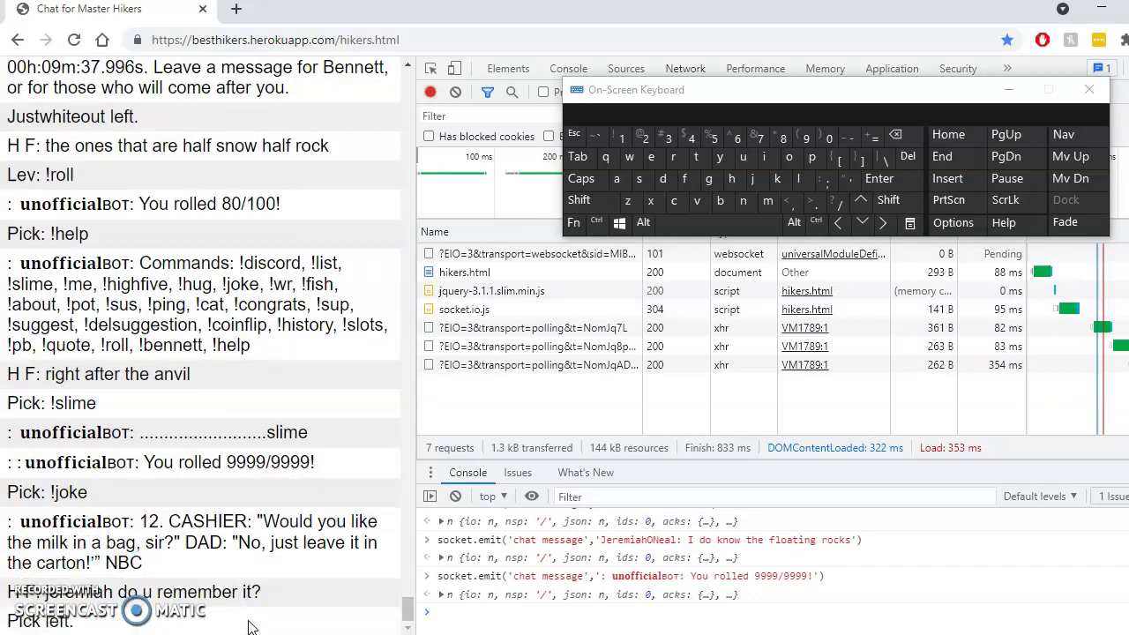
Step: Replace "I do know the floating rocks" in the earlier command with "What do you mean", the replying hiker's name and a question mark, and send it
key(Up)
key(Up)
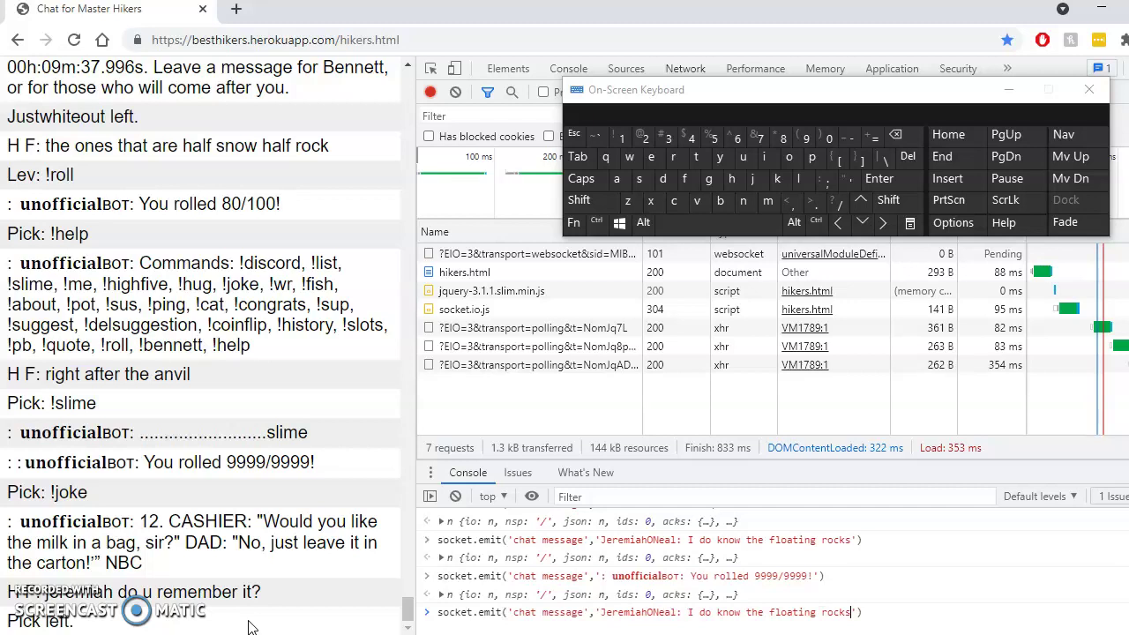
key(shift)
key(shift+Left)
key(shift+Left)
key(shift+Left)
key(shift+Left)
key(shift+Left)
key(shift+Left)
key(shift+Left)
key(shift+Left)
key(shift+Left)
key(shift+Left)
key(shift+Left)
key(shift+Left)
key(shift+Left)
key(shift+Left)
key(shift+Left)
key(shift+Left)
key(shift+Left)
key(shift+Left)
key(shift+Left)
key(shift+Left)
text(What)
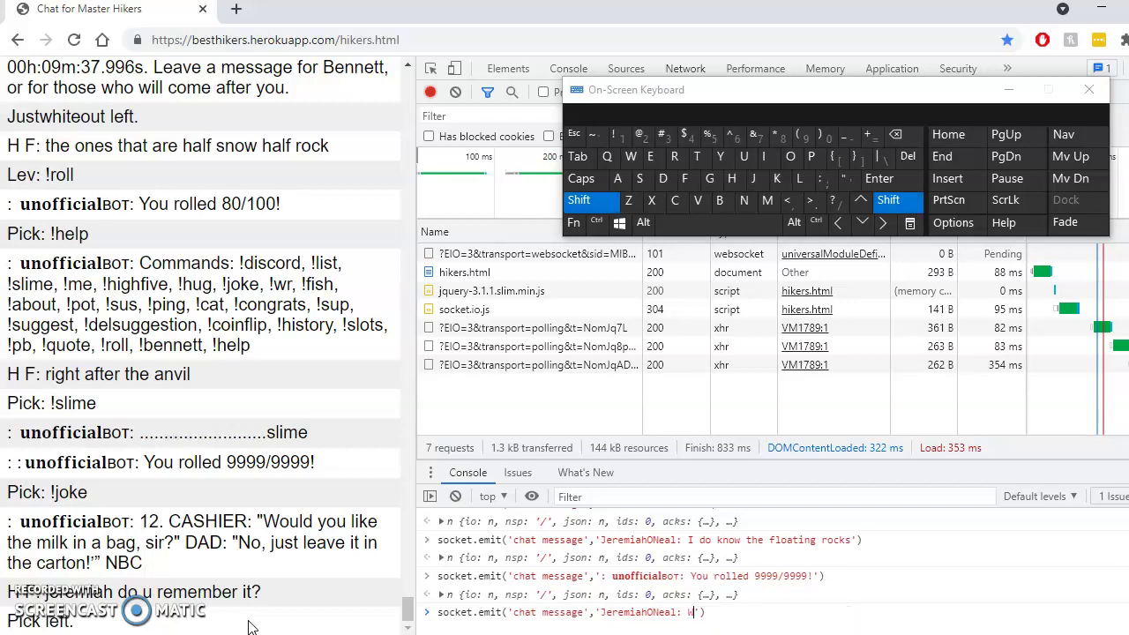
text( do you mean)
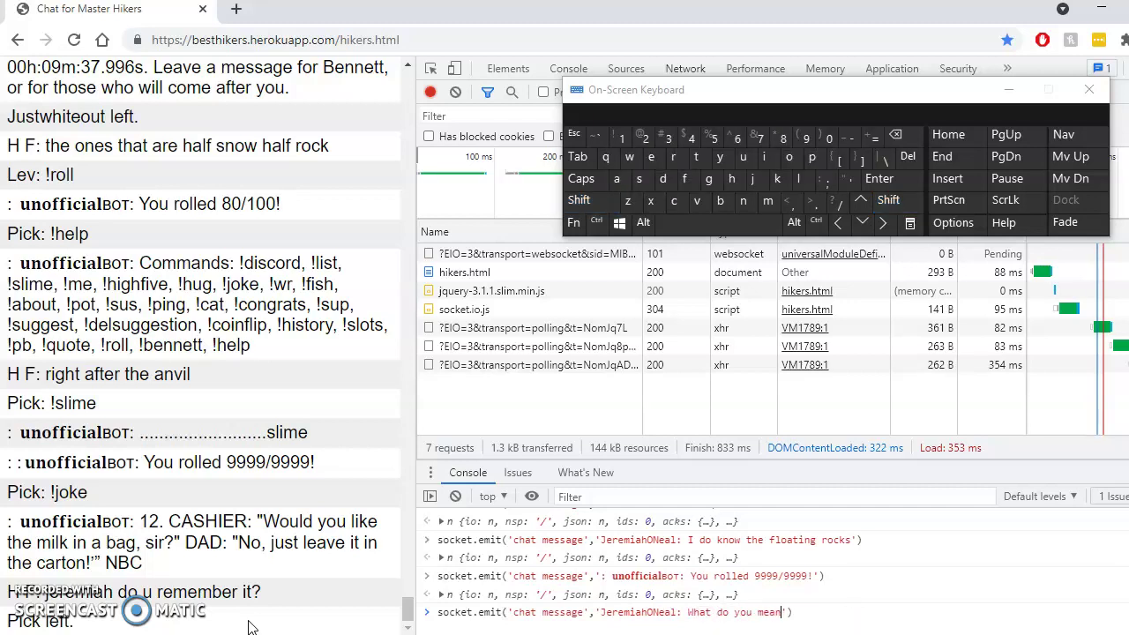
key(shift)
text(H F)
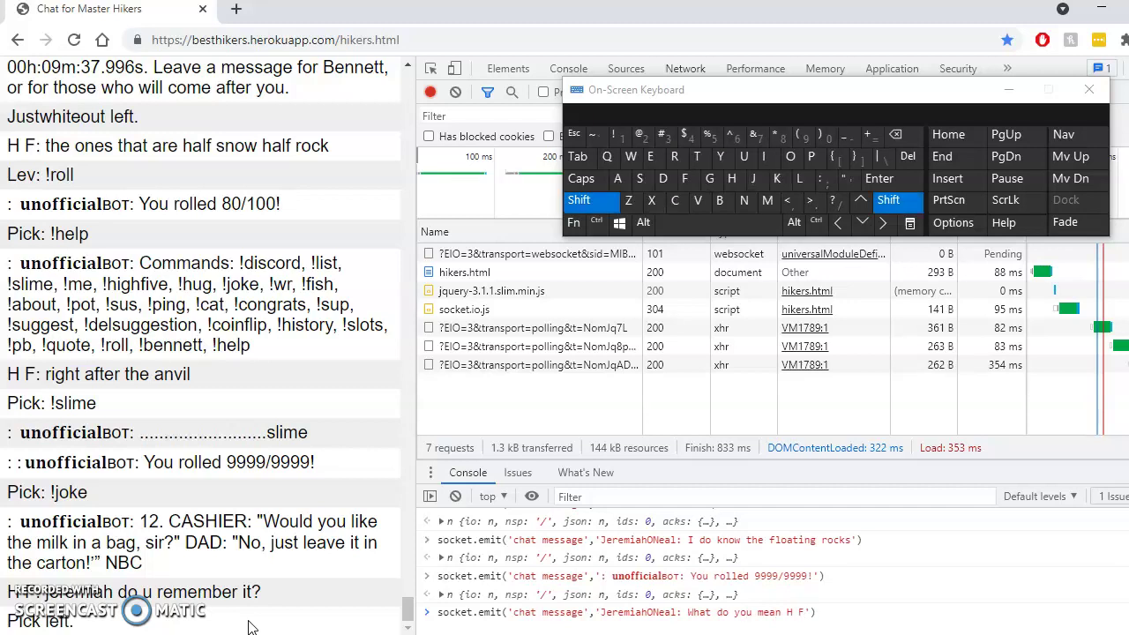
click(833, 202)
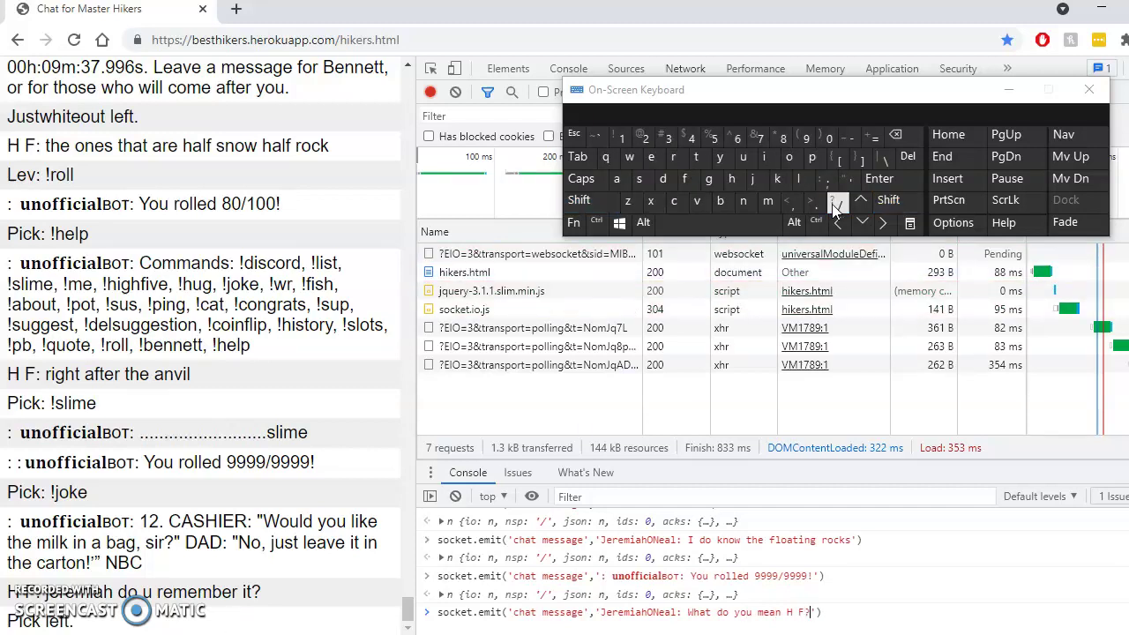
key(Return)
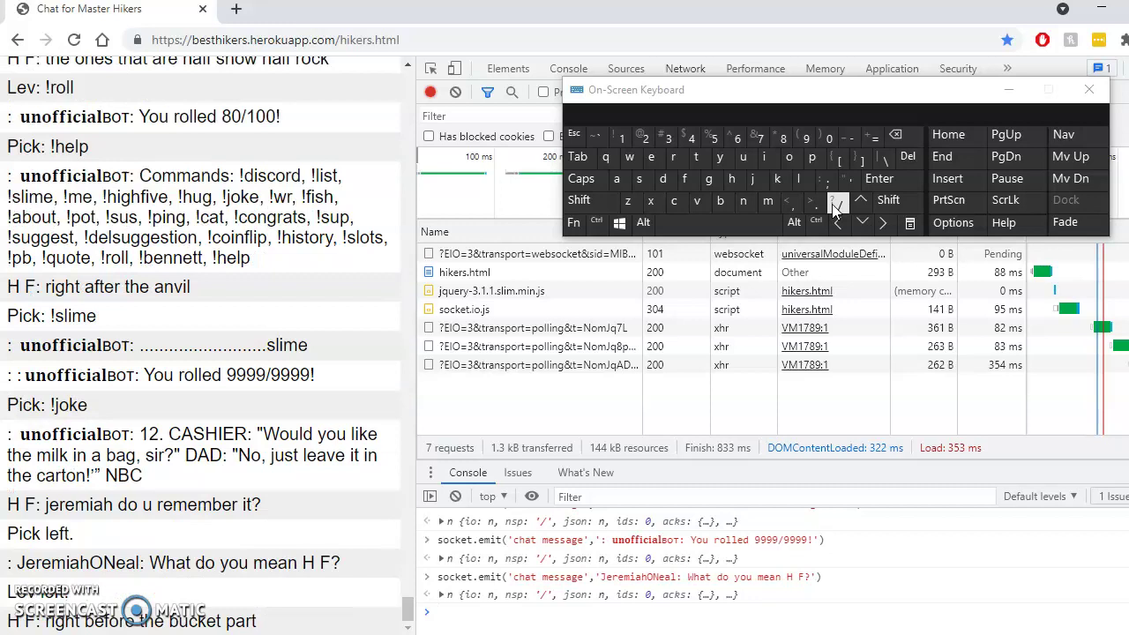
Step: Replace the recalled question after the sender name with "Yeah" and send it
key(Up)
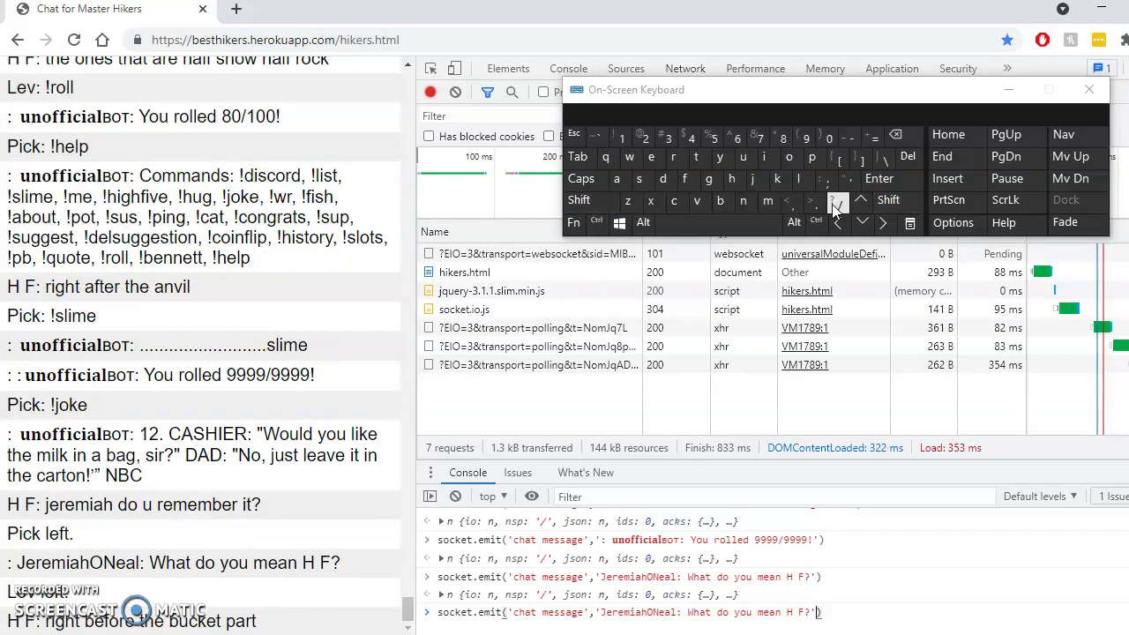
key(shift)
key(shift)
key(shift+Left)
key(shift+Left)
key(shift+Left)
key(shift+Left)
key(shift+Left)
key(shift+Left)
key(shift+Left)
key(shift+Left)
key(shift+Left)
key(shift+Left)
key(shift+Left)
key(shift+Left)
key(shift+Left)
key(shift+Left)
key(shift+Left)
key(shift+Left)
key(shift+Left)
key(shift+Left)
key(shift+Left)
key(shift+Left)
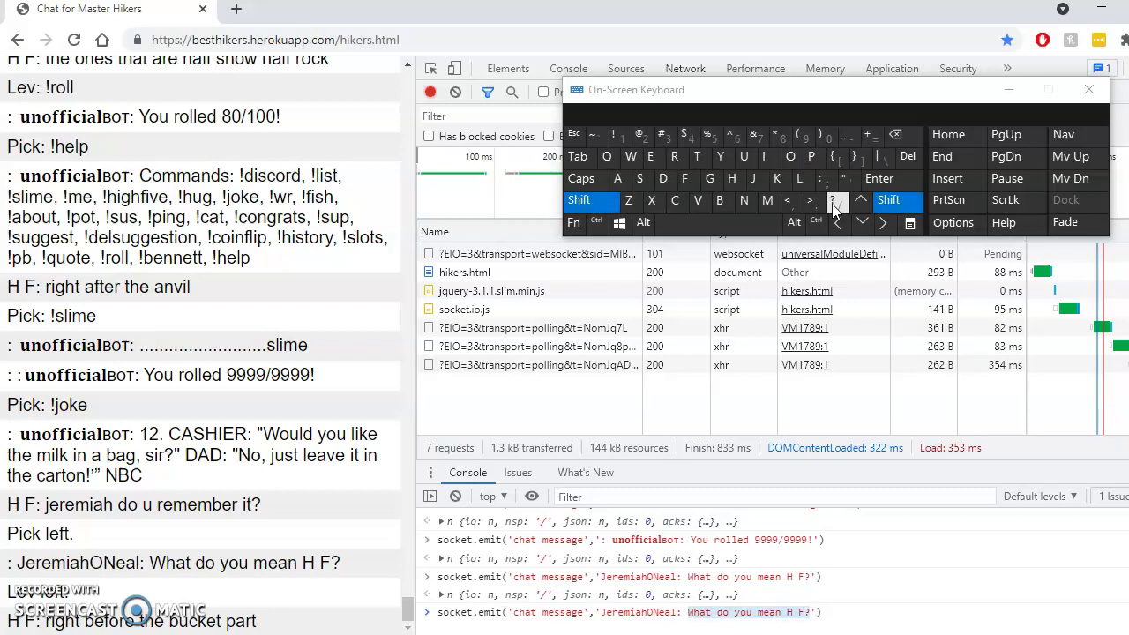
text(Yeah)
key(Return)
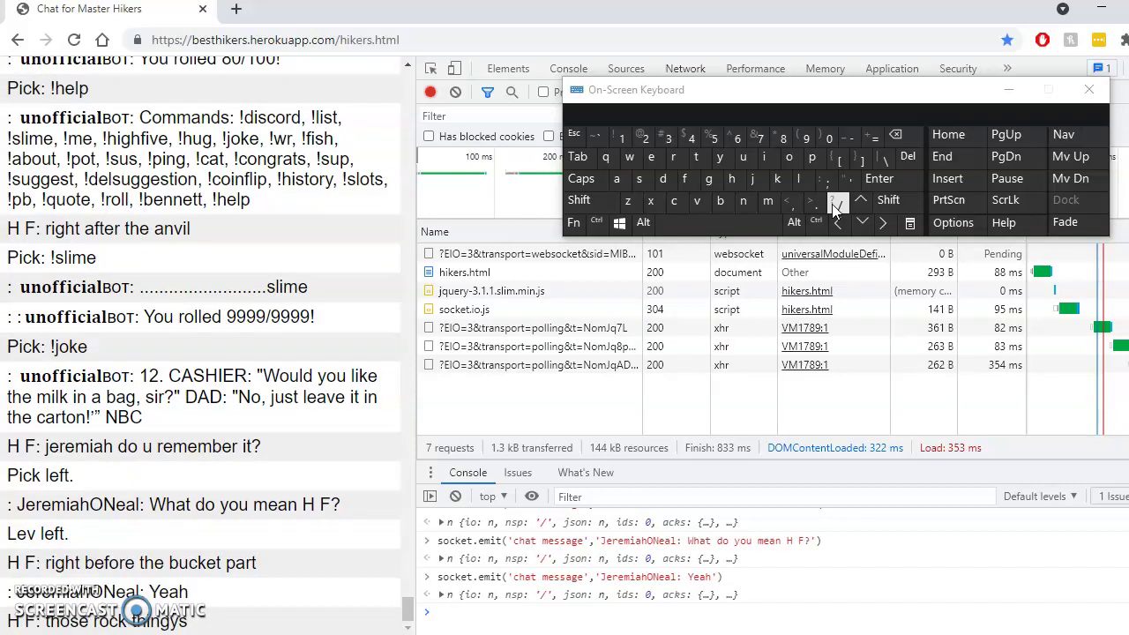
Step: Replace "Yeah" in the recalled message with "Oh ok" and send it
key(Up)
key(Left)
key(Left)
key(shift+Left)
key(shift+Left)
key(shift+Left)
key(shift+Left)
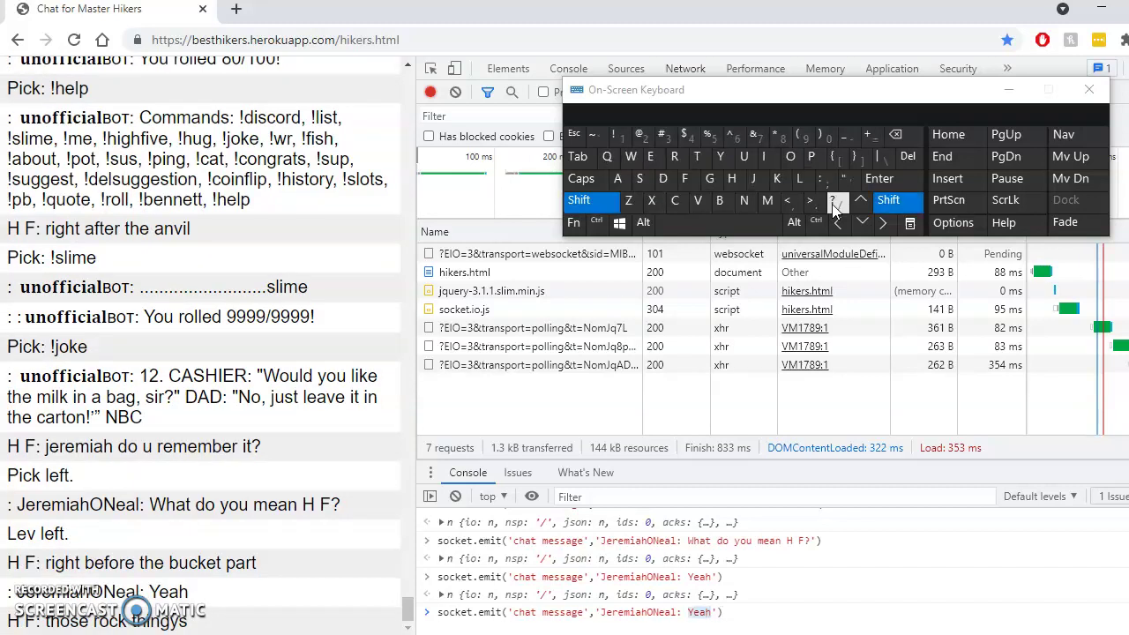
text(Oh ok)
key(Return)
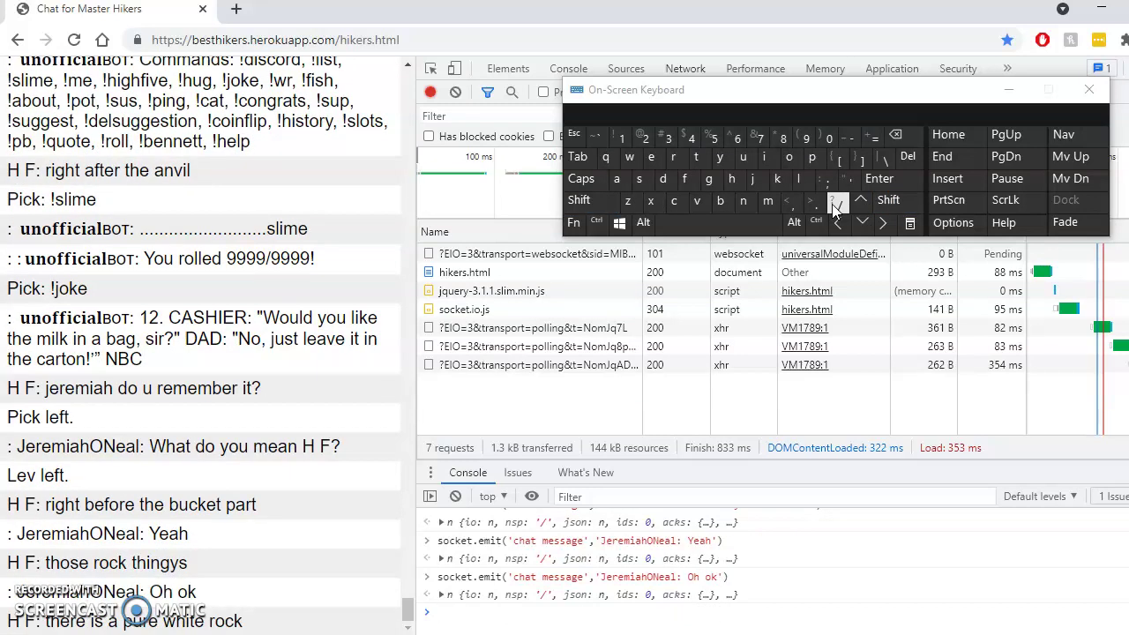
Step: Replace "Oh ok" in the recalled message with "Oh" and send it
key(Up)
key(Left)
key(Left)
key(shift+Left)
key(shift+Left)
key(shift+Left)
key(shift+Left)
key(shift+Left)
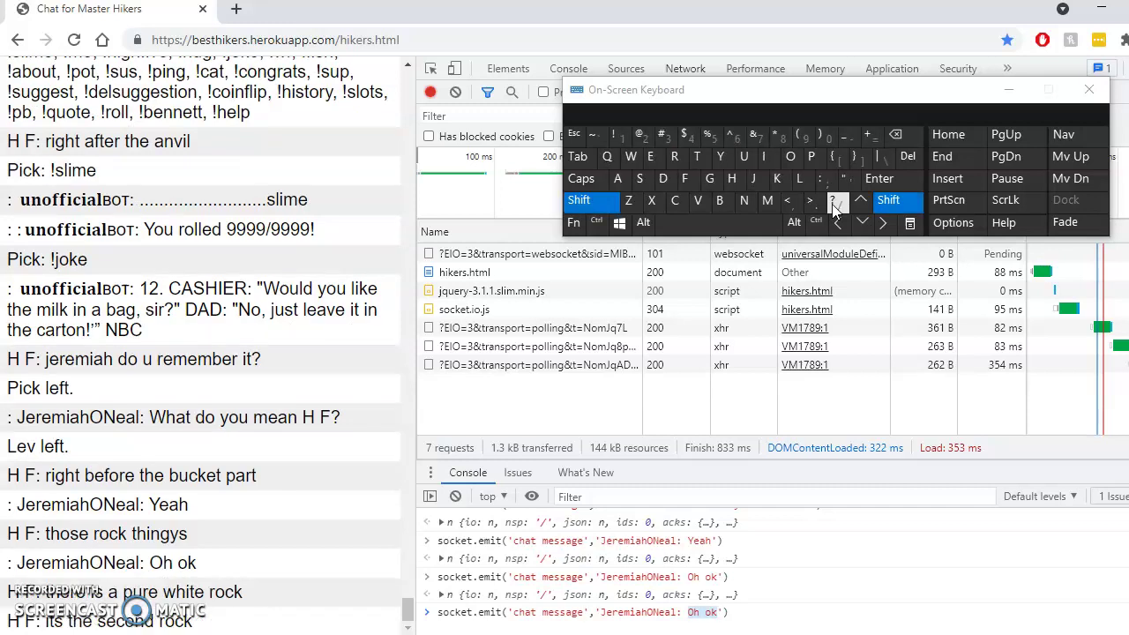
text(Oh)
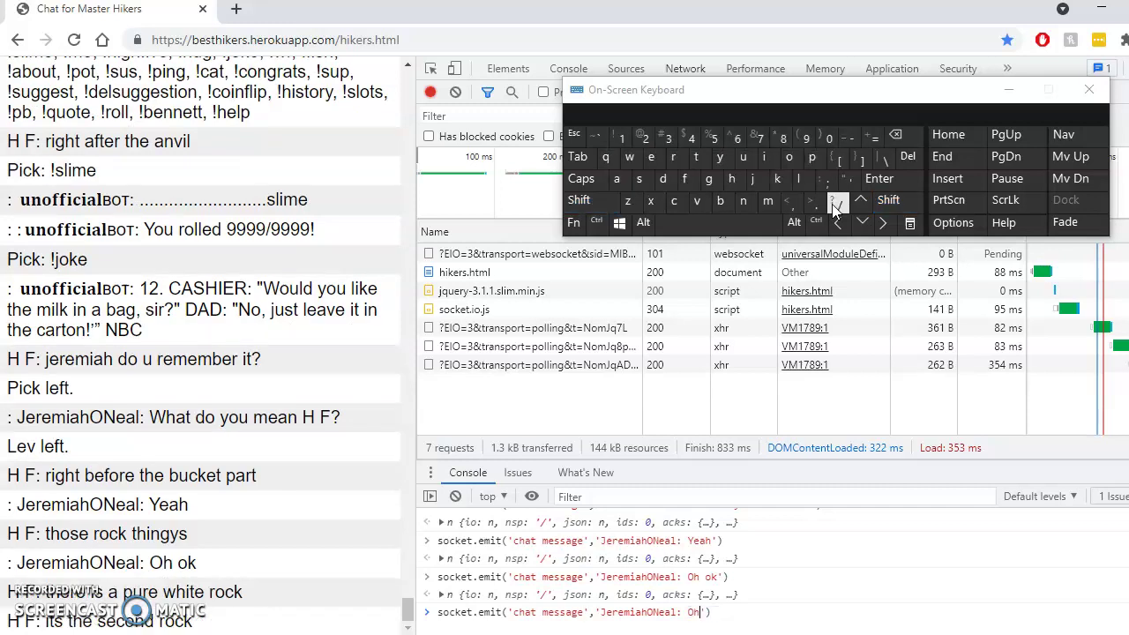
key(Return)
Step: Replace "Oh" in the recalled message with "I\'ve been there before", escaping the apostrophe, and send it
key(Up)
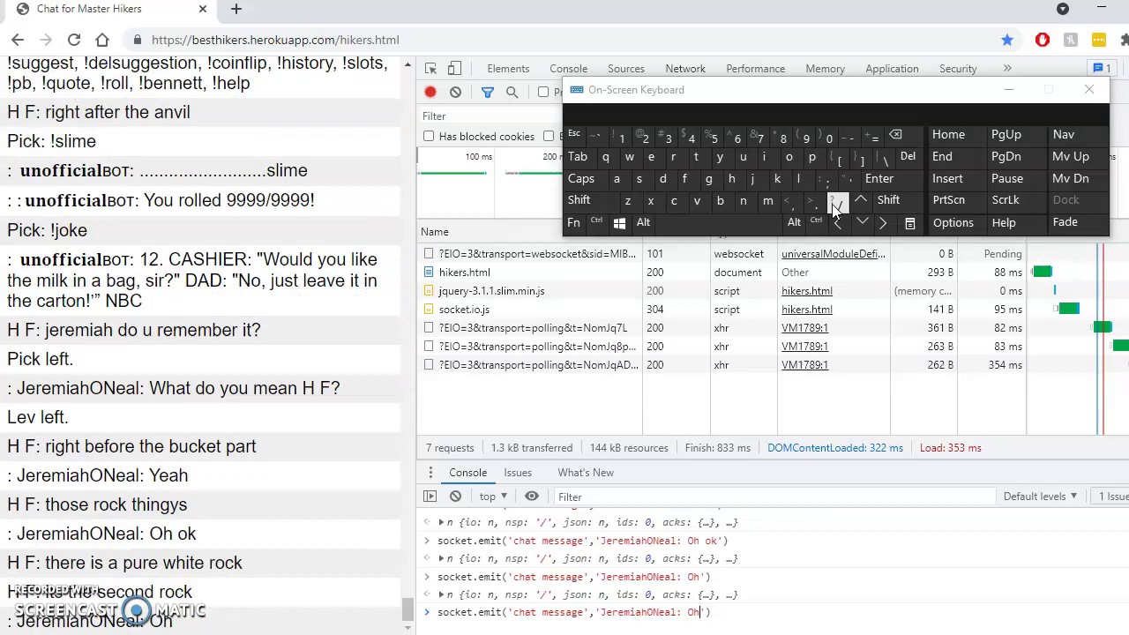
key(Left)
key(Left)
key(shift+Left)
key(shift+Left)
text(I)
click(882, 160)
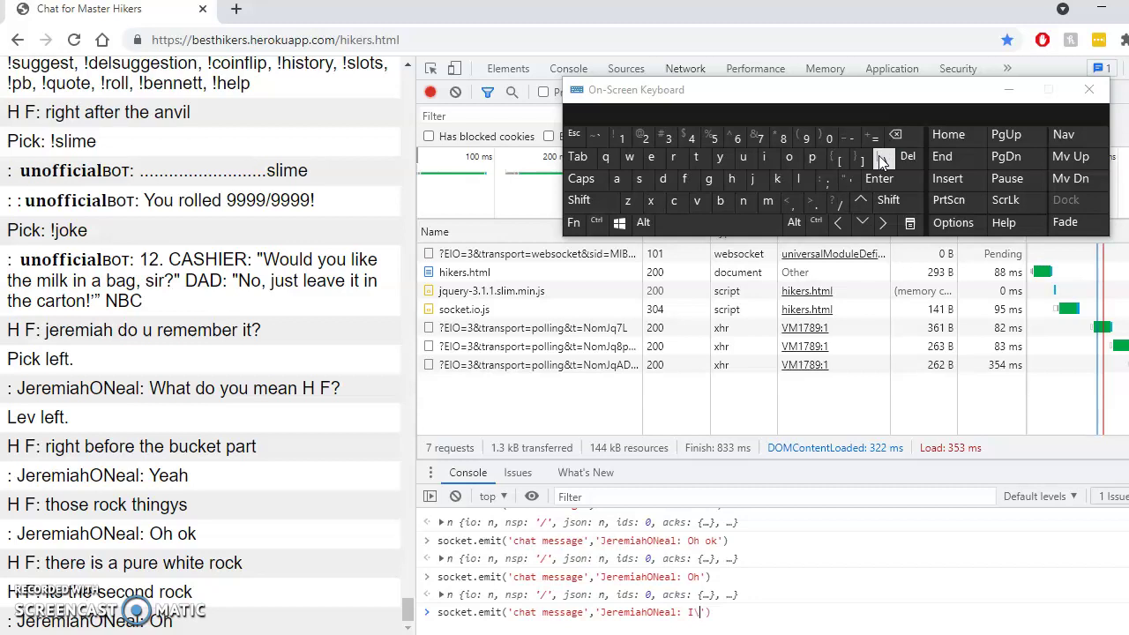
click(841, 183)
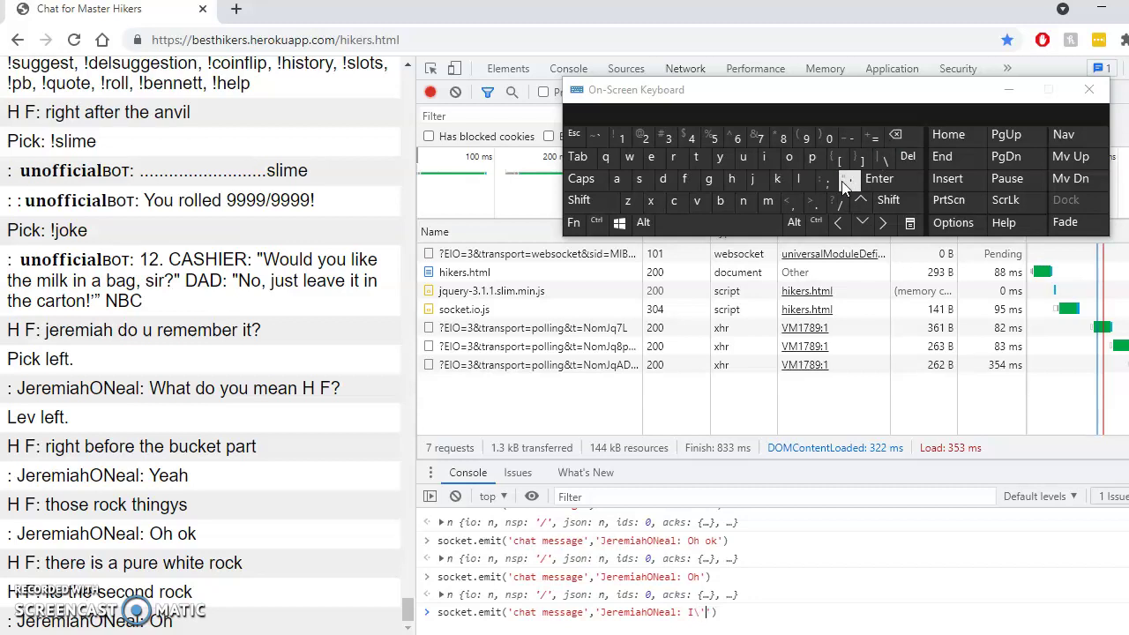
text(ve been there before)
key(Return)
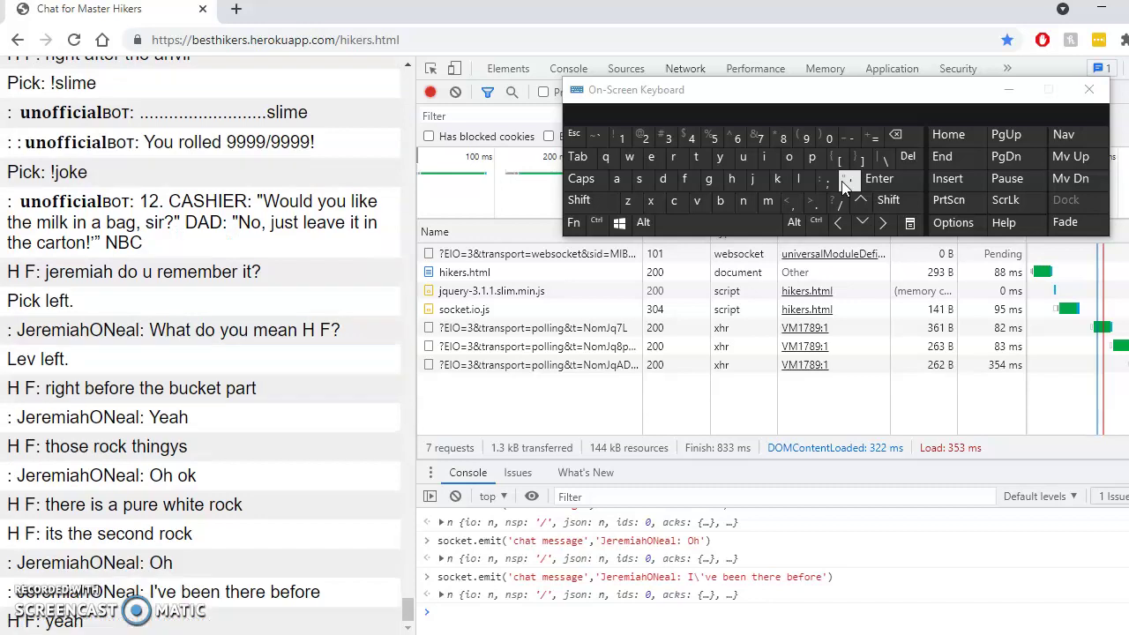
Step: Replace the recalled text after the sender name with "Cool, thanks" plus the helpful hiker's name, and send it
key(Up)
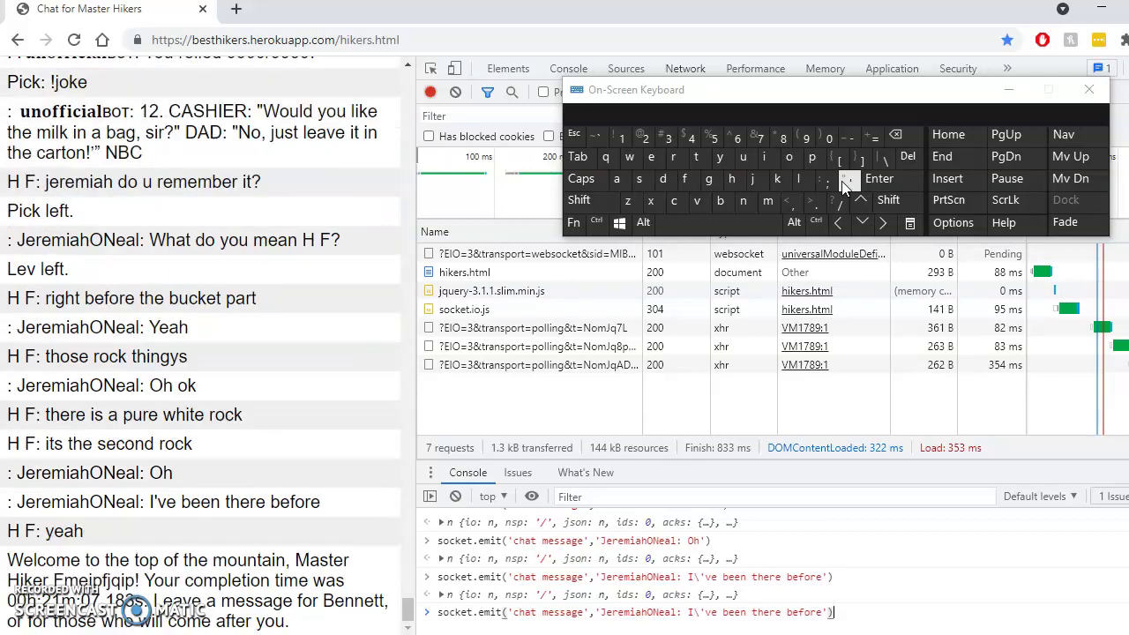
key(Left)
key(Left)
key(shift+Left)
key(shift+Left)
key(shift+Left)
key(shift+Left)
key(shift+Left)
key(shift+Left)
key(shift+Left)
key(shift+Left)
key(shift+Left)
key(shift+Left)
key(shift+Left)
key(shift+Left)
key(shift+Left)
key(shift+Left)
key(shift+Left)
key(shift+Left)
key(shift+Left)
key(shift+Left)
key(shift+Left)
key(shift+Left)
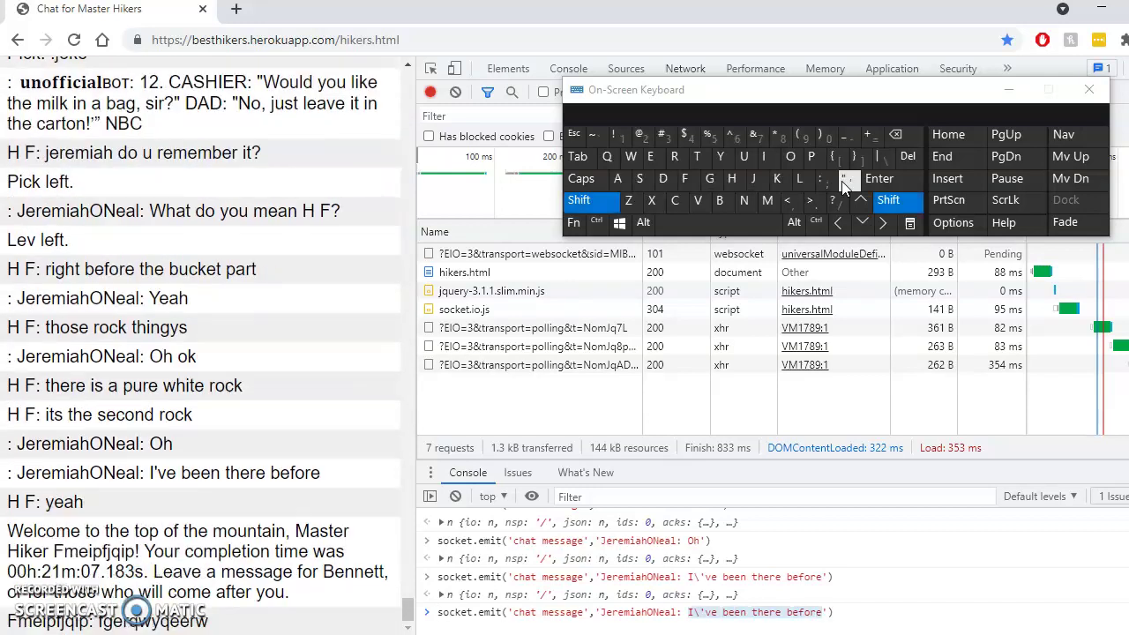
text(Cool, thanks H )
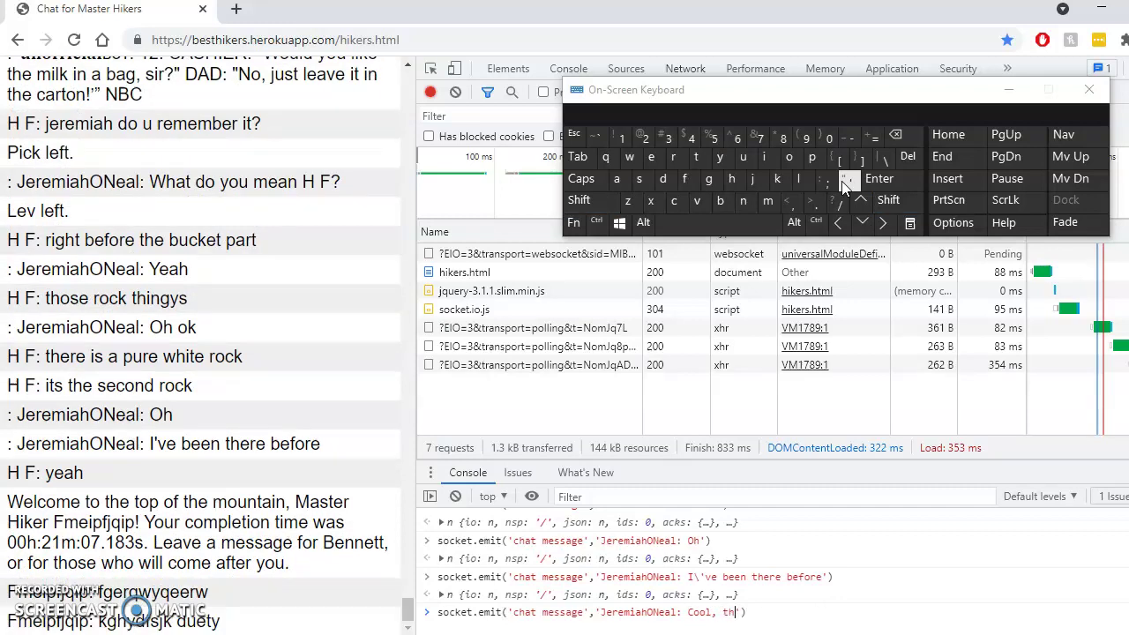
text(F)
key(Return)
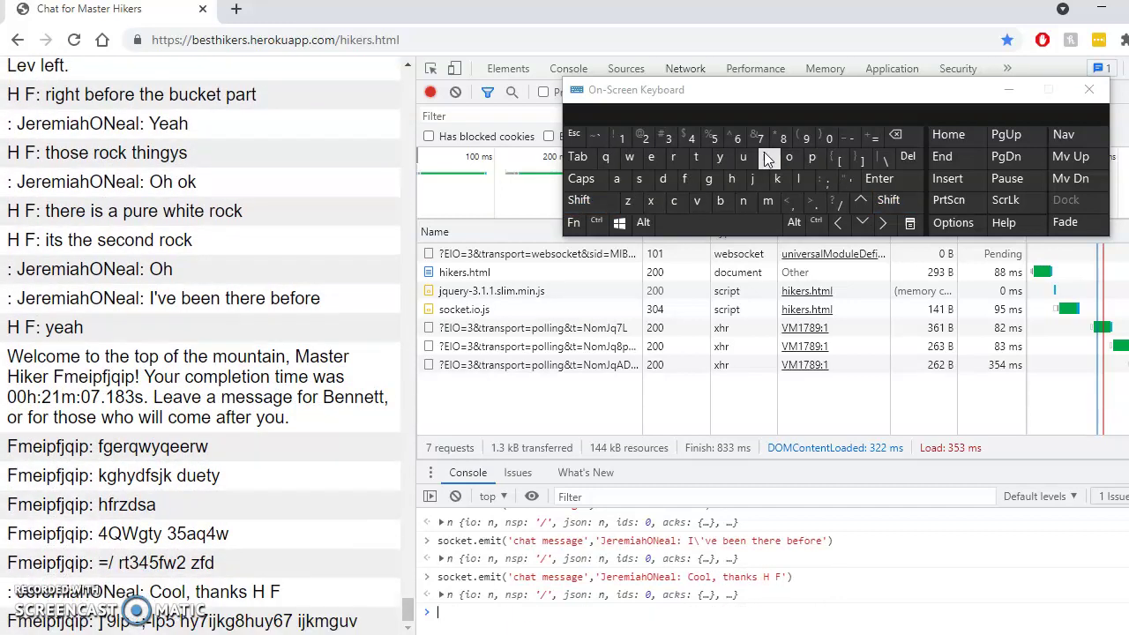
Step: Replace the recalled text after the sender name with "As a reward, let me give you one of these for your help"
key(Up)
key(Left)
key(Left)
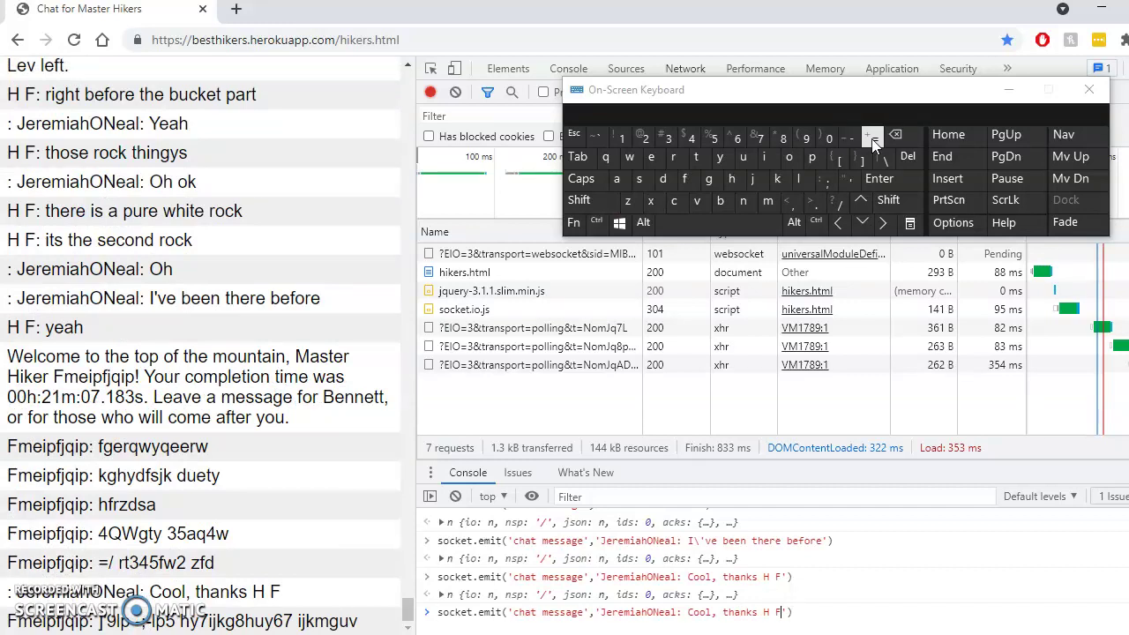
key(shift+Left)
key(shift+Left)
key(shift+Left)
key(shift+Left)
key(shift+Left)
key(shift+Left)
key(shift+Left)
key(shift+Left)
key(shift+Left)
key(shift+Left)
key(shift+Left)
key(shift+Left)
key(shift+Left)
key(shift+Left)
key(shift+Left)
key(shift+Left)
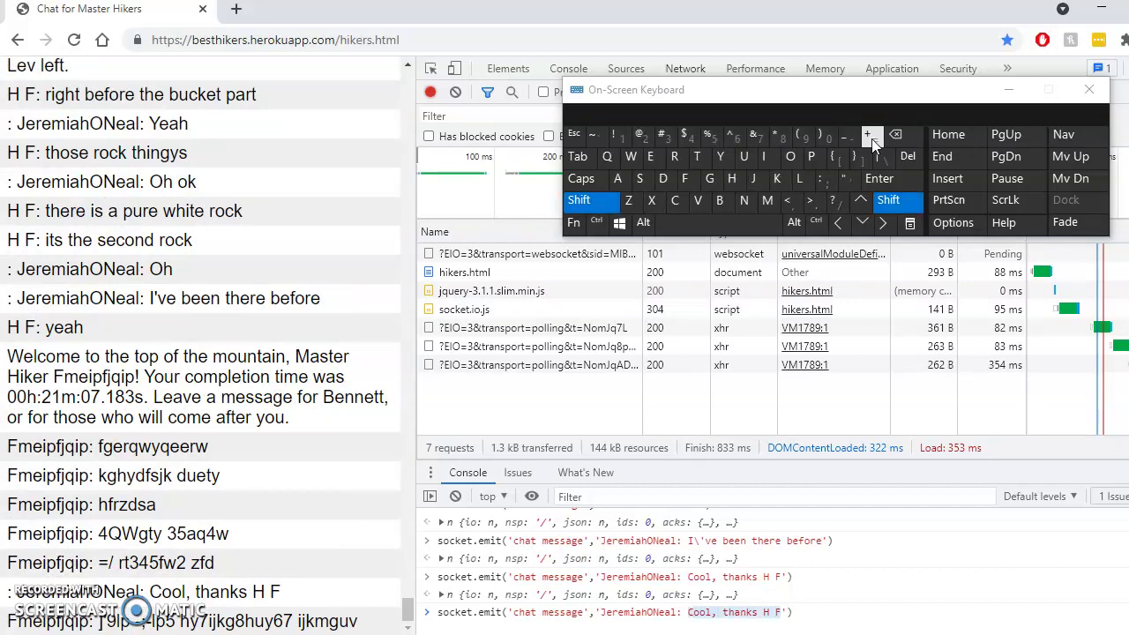
text(As a re)
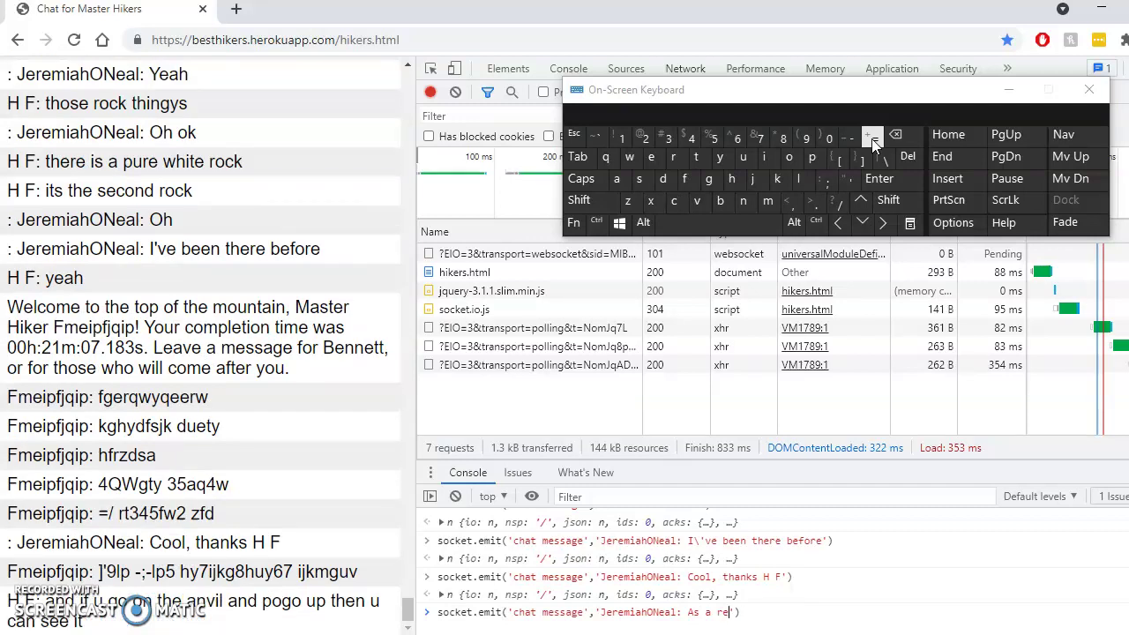
text(ward, I)
text(et me give you o)
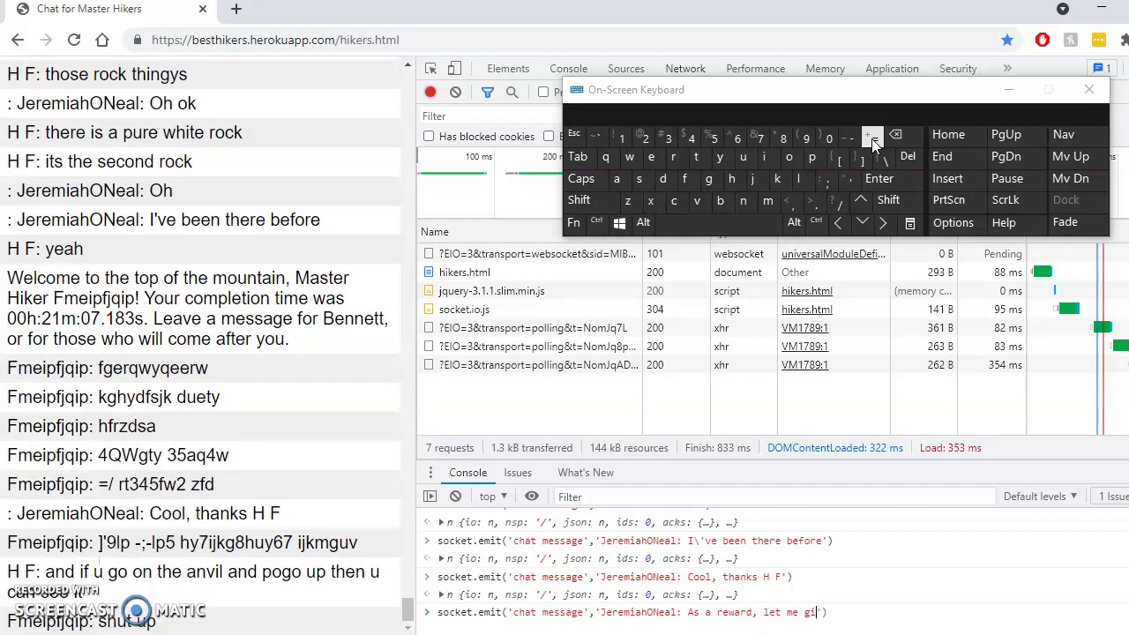
text(ne of these.)
key(BackSpace)
key(BackSpace)
text(for your hel)
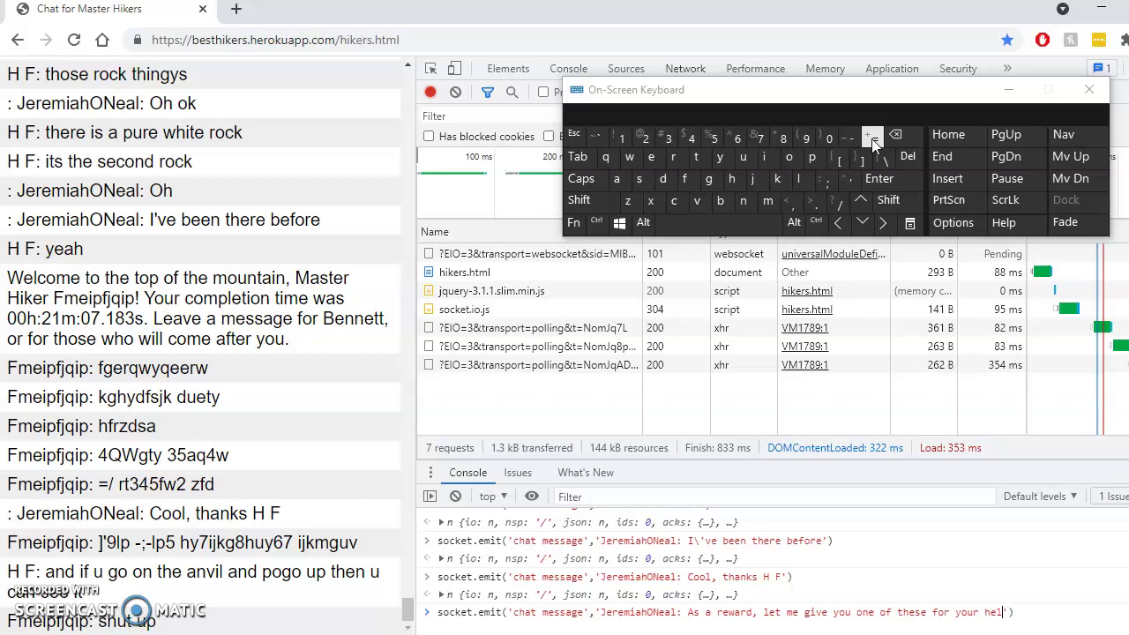
click(812, 157)
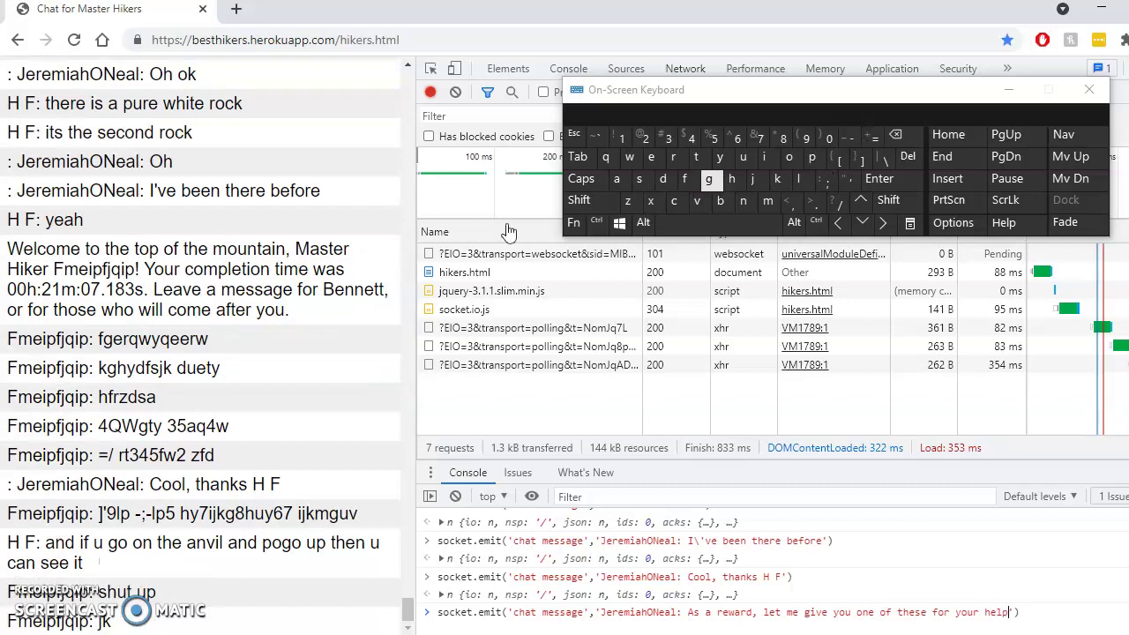
Step: Copy a red heart emoji from the bot's spin results in the chat, append it to the message, and send it
scroll(397, 110, up, 10)
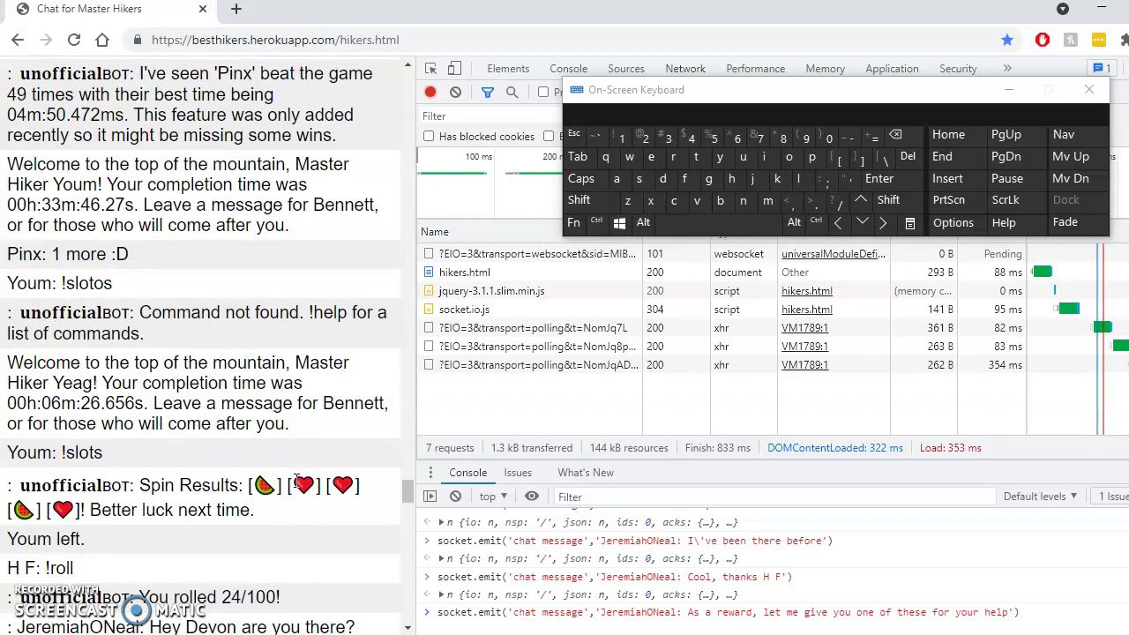
drag(294, 485, 314, 484)
key(ctrl+c)
click(1008, 612)
key(ctrl+v)
key(Return)
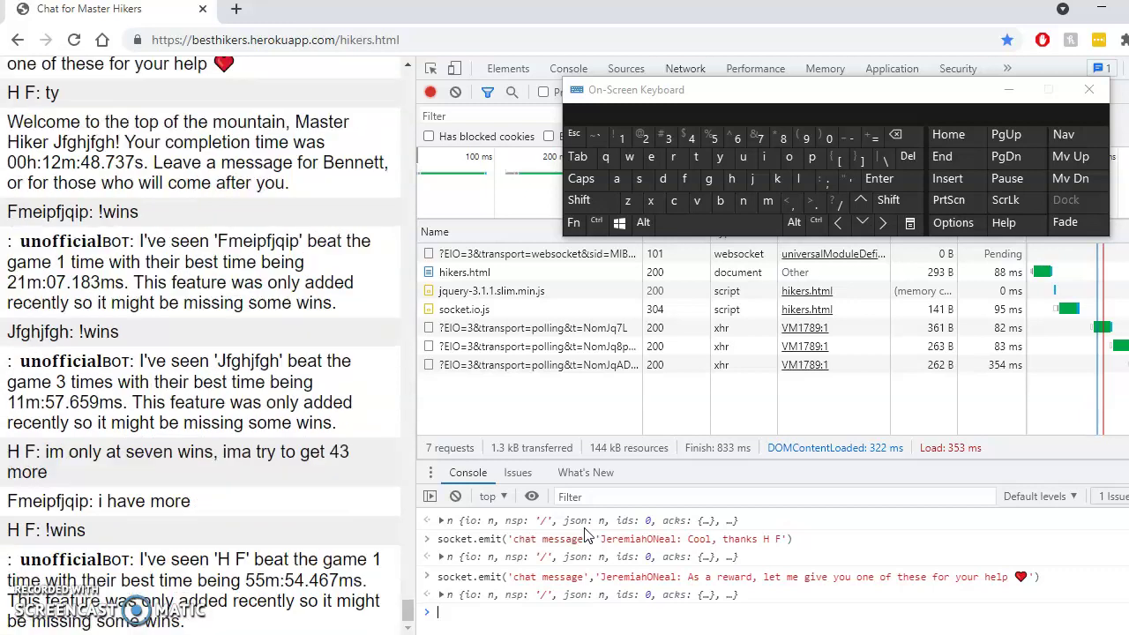
Step: Recall the imitated bot message about 99999 wins, replace its player name with the helpful hiker's name, and send it
key(Up)
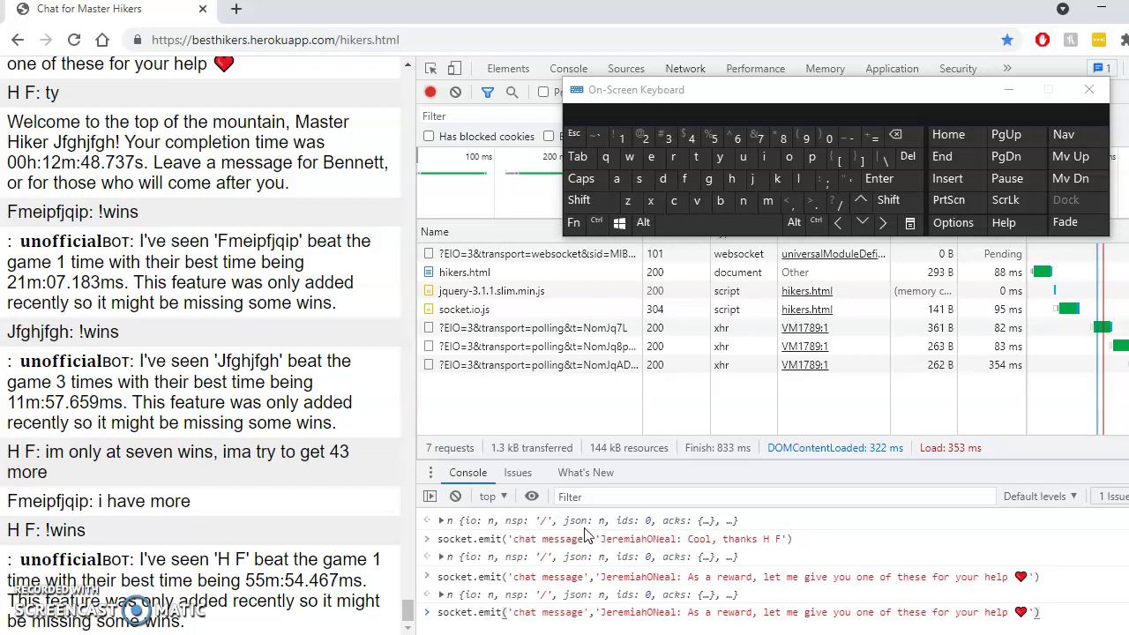
key(Up)
key(Up)
key(Up)
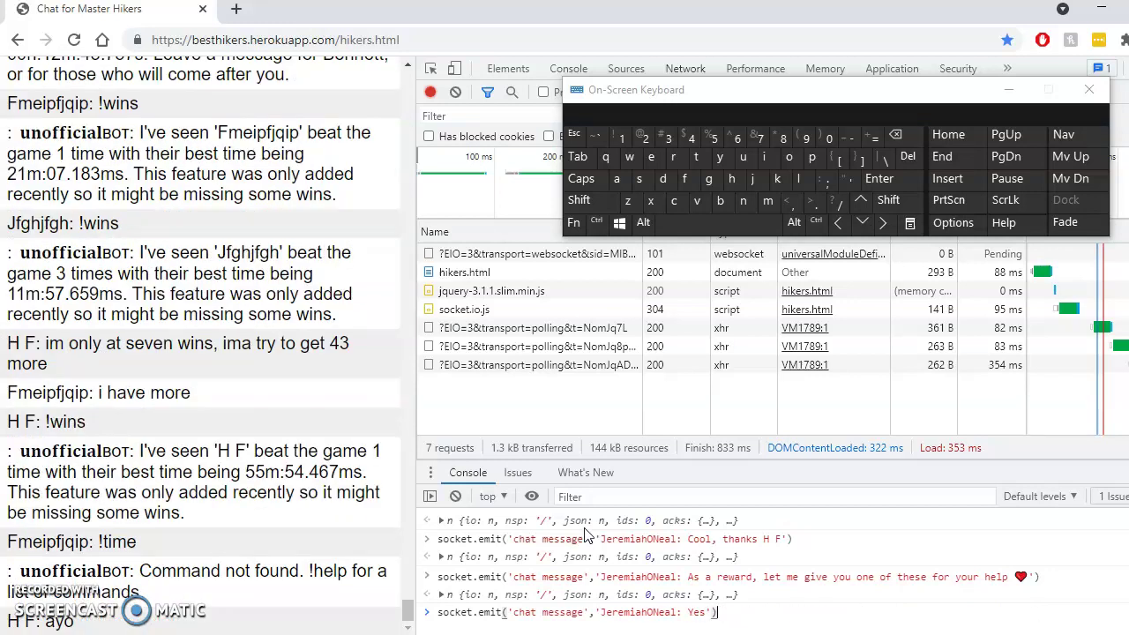
key(Up)
key(Up)
key(Up)
key(Up)
key(Up)
key(Up)
key(Up)
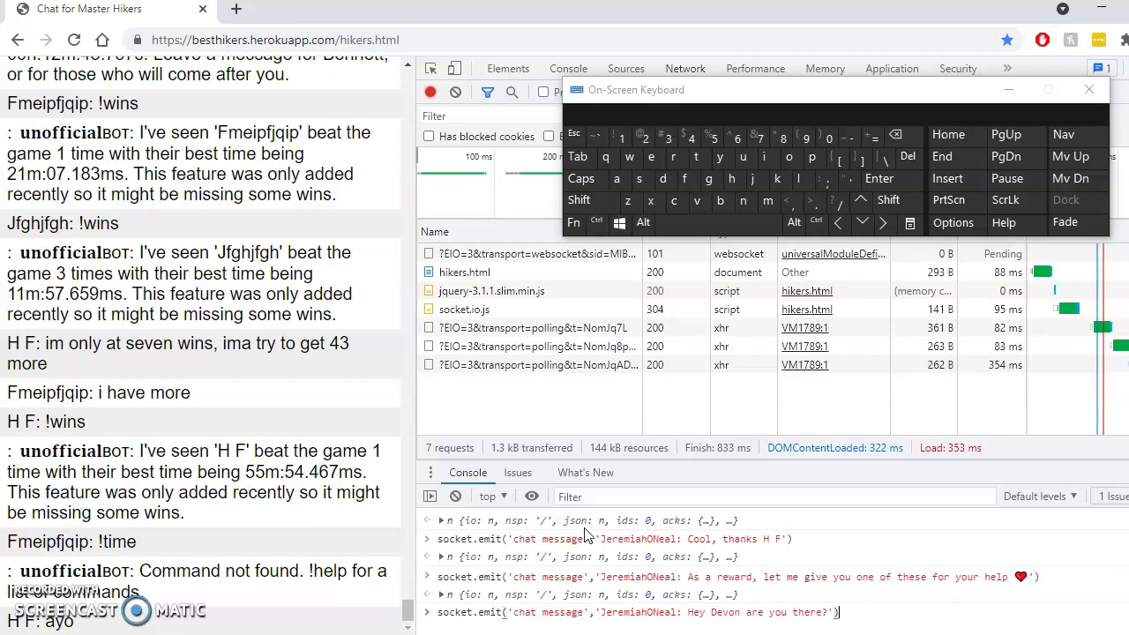
key(Up)
key(Up)
key(Up)
key(Up)
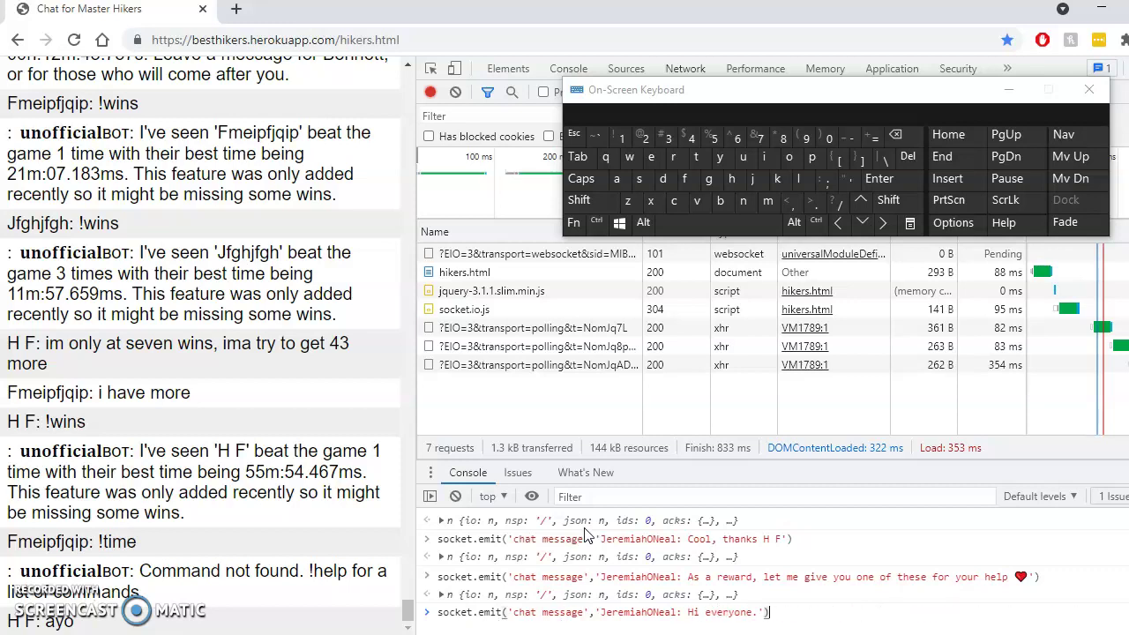
key(Up)
key(Up)
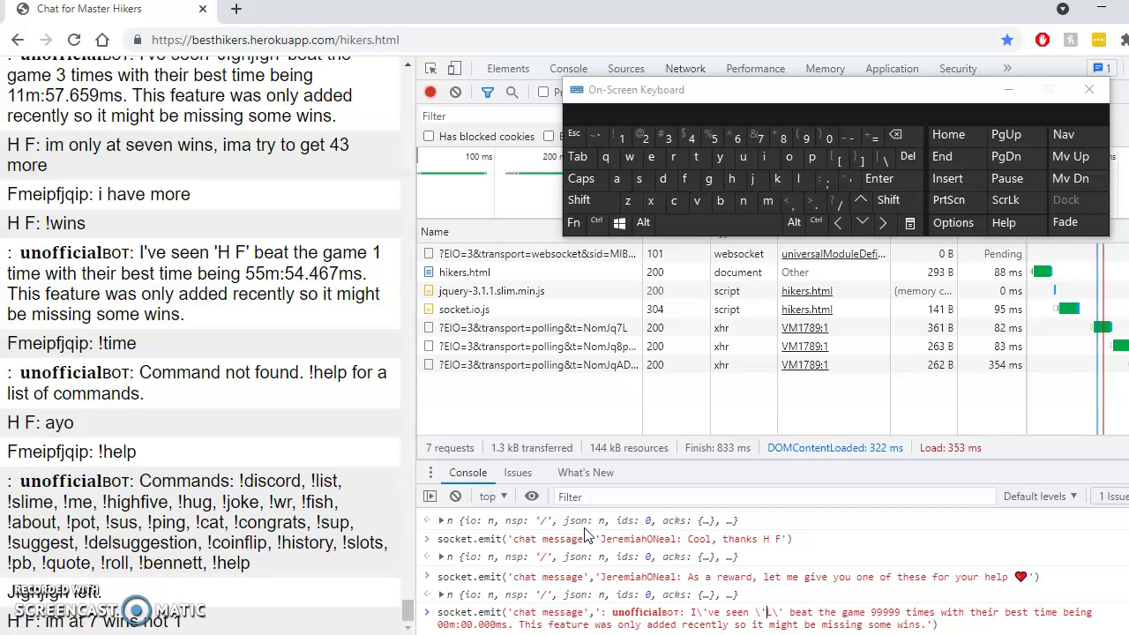
key(shift)
text(H F)
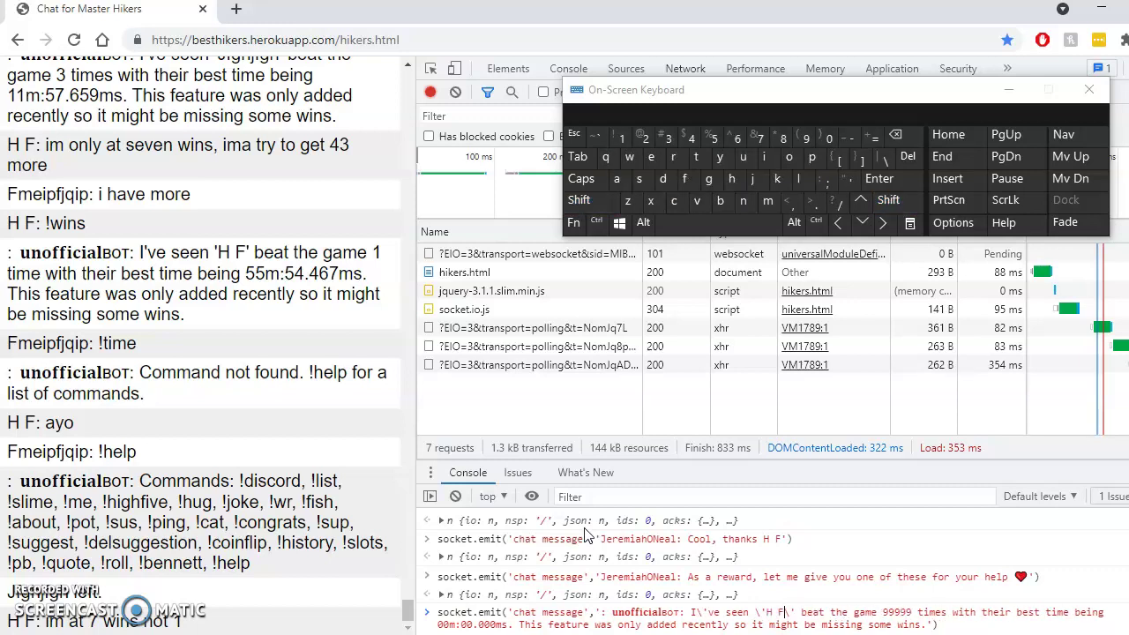
key(Return)
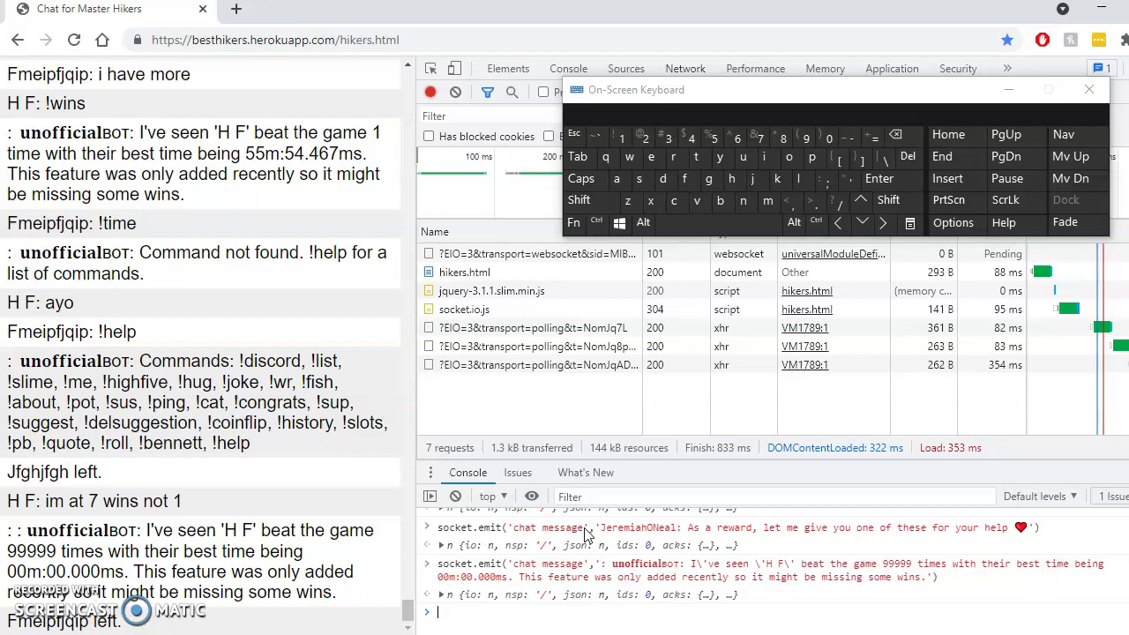
Step: Recall the reward message, replace the text after the sender name with "Good job" plus the helpful hiker's name, and send it
key(Up)
key(Up)
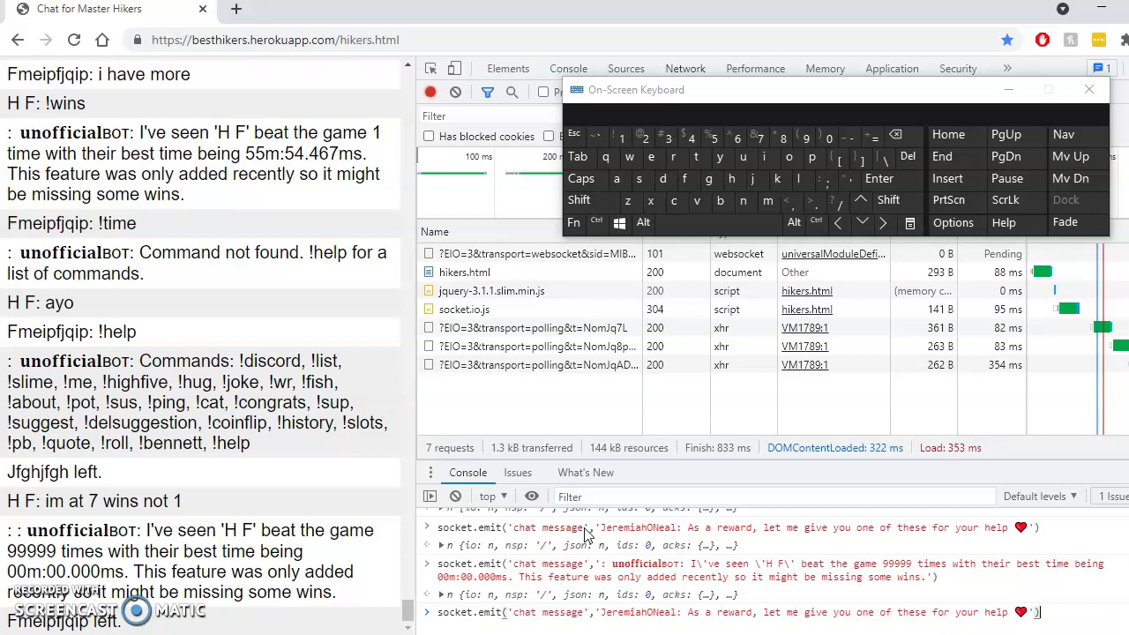
key(Left)
key(Left)
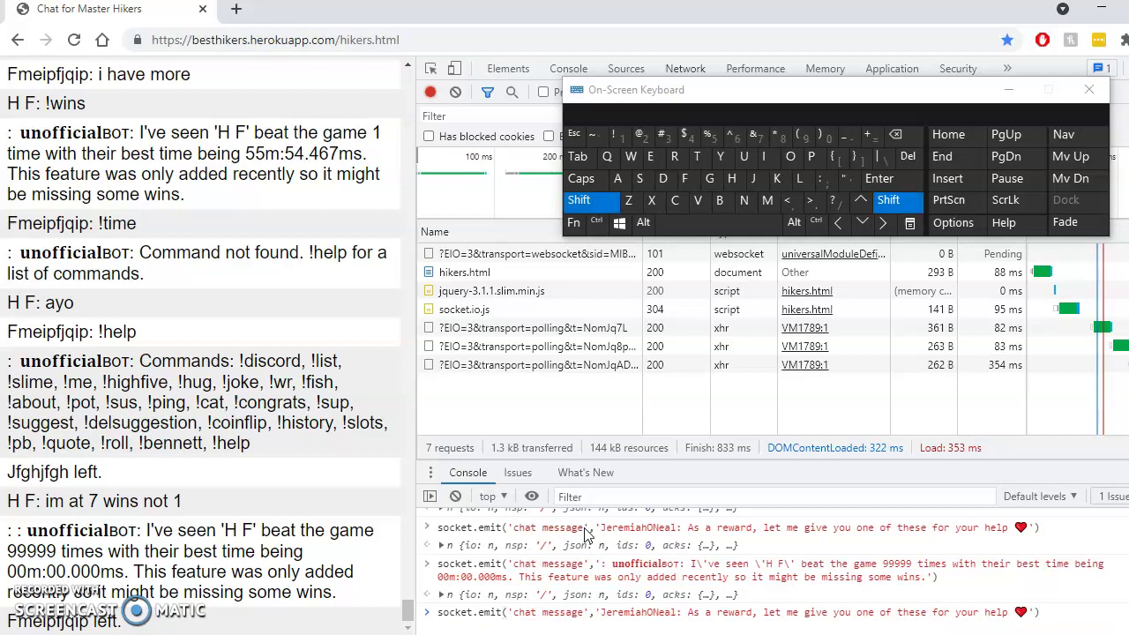
key(shift+Left)
key(shift+Left)
key(shift+Left)
key(shift+Left)
key(shift+Left)
key(shift+Left)
key(shift+Left)
key(shift+Left)
key(shift+Left)
key(shift+Left)
key(shift+Left)
key(shift+Left)
key(shift+Left)
key(shift+Left)
key(Right)
key(Right)
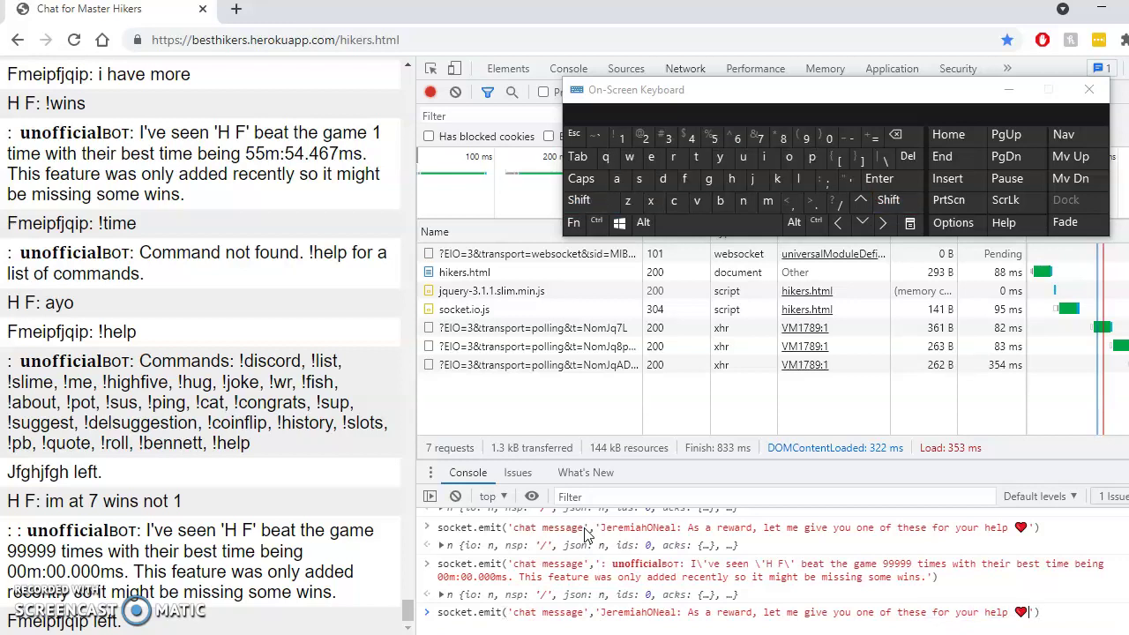
key(shift+Left)
key(shift+Left)
key(shift+Left)
key(shift+Left)
key(shift+Left)
key(shift+Left)
key(shift+Left)
key(shift+Left)
key(shift+Left)
key(shift+Left)
key(shift+Left)
key(shift+Left)
key(shift+Left)
key(shift+Left)
key(shift+Left)
key(shift+Left)
key(shift+Left)
key(shift+Left)
key(shift+Left)
key(shift+Left)
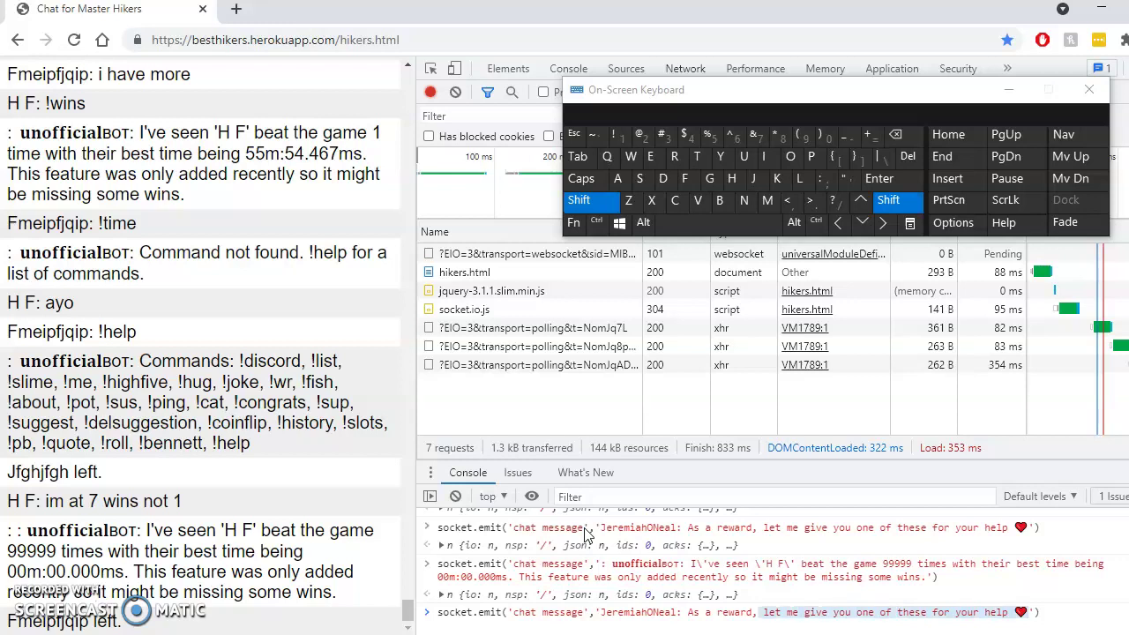
key(shift+Left)
key(shift+Left)
key(shift+Left)
key(shift+Left)
key(shift+Left)
key(shift+Left)
key(shift+Left)
key(shift+Left)
key(shift+Left)
key(shift+Left)
key(shift+Left)
key(shift+Left)
text(Goo)
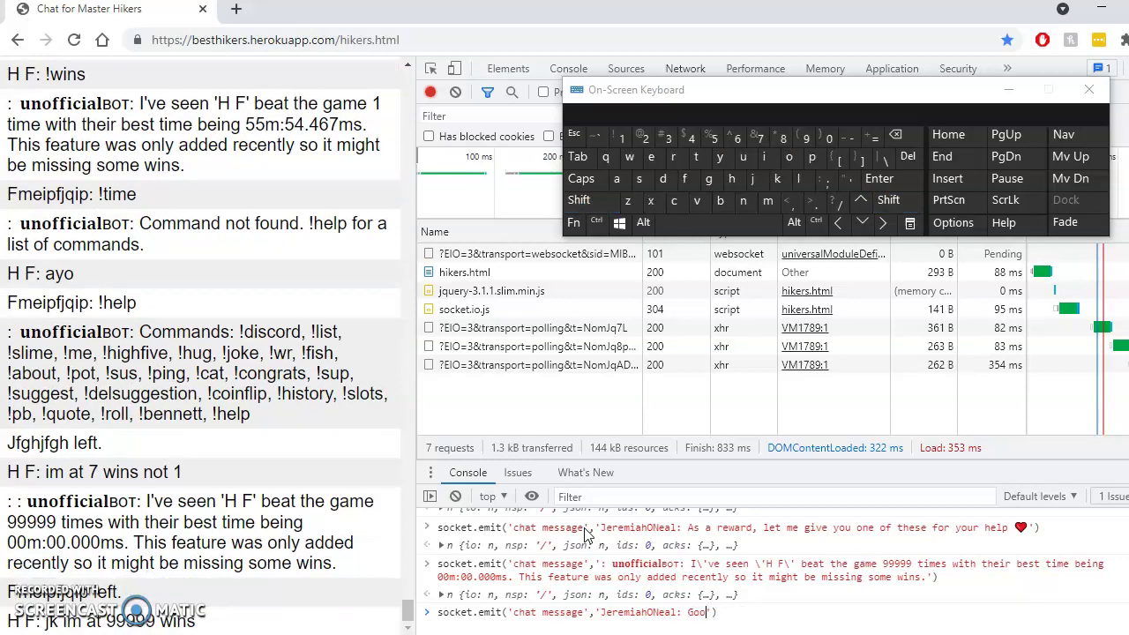
text(d job H F)
key(Return)
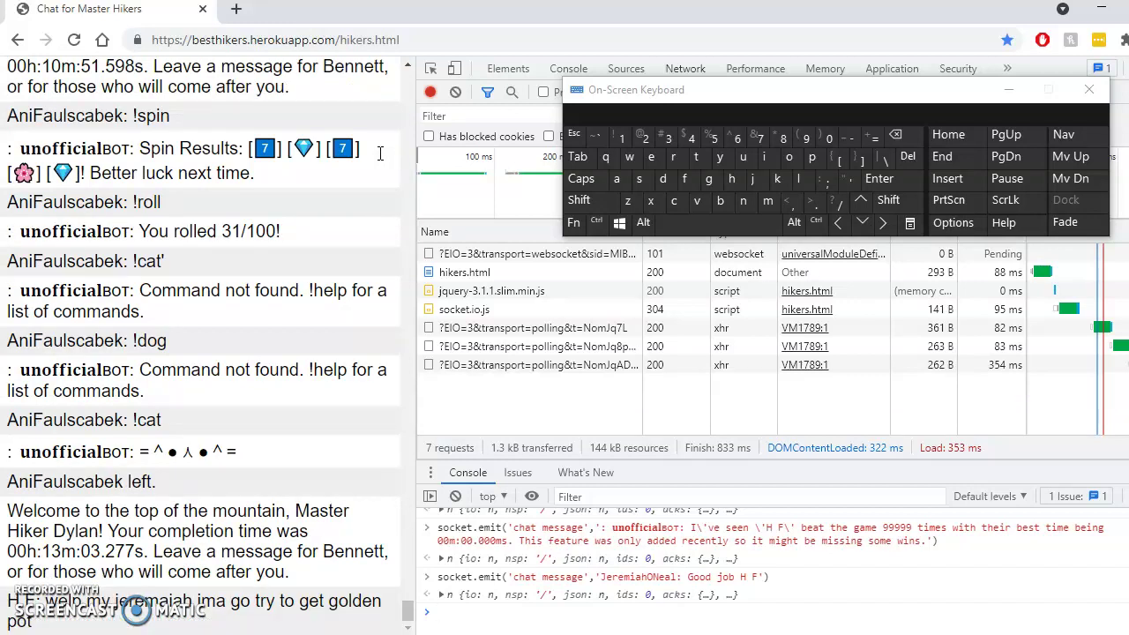
Step: Append ". I am proud of you." to the recalled "Good job" message and send it
key(Up)
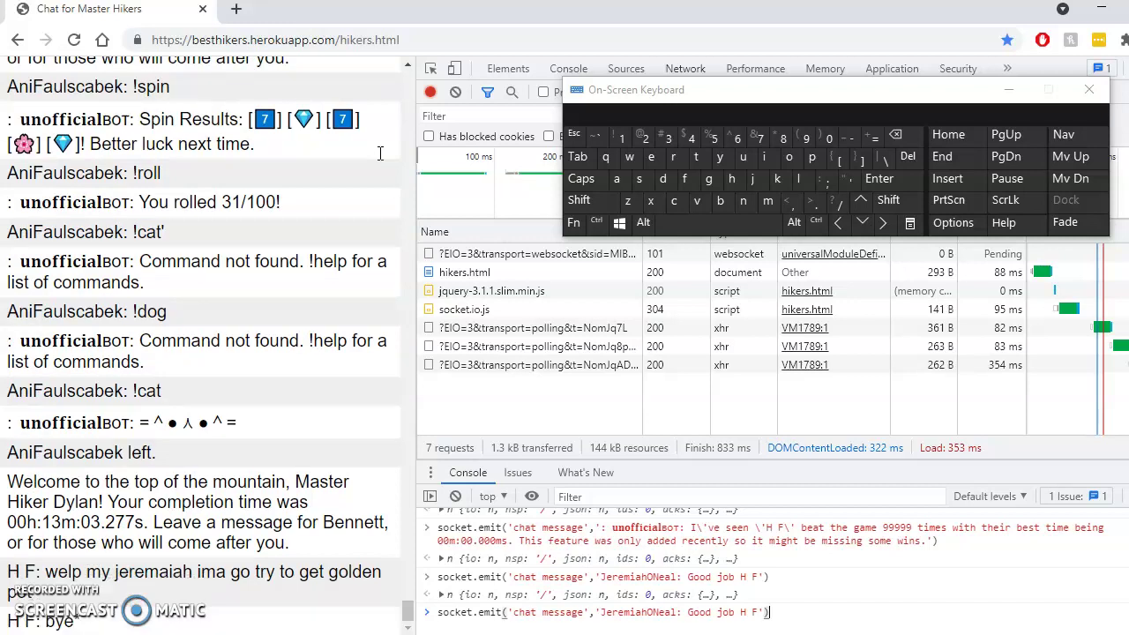
key(Left)
key(Left)
key(Left)
text(. I am)
click(812, 158)
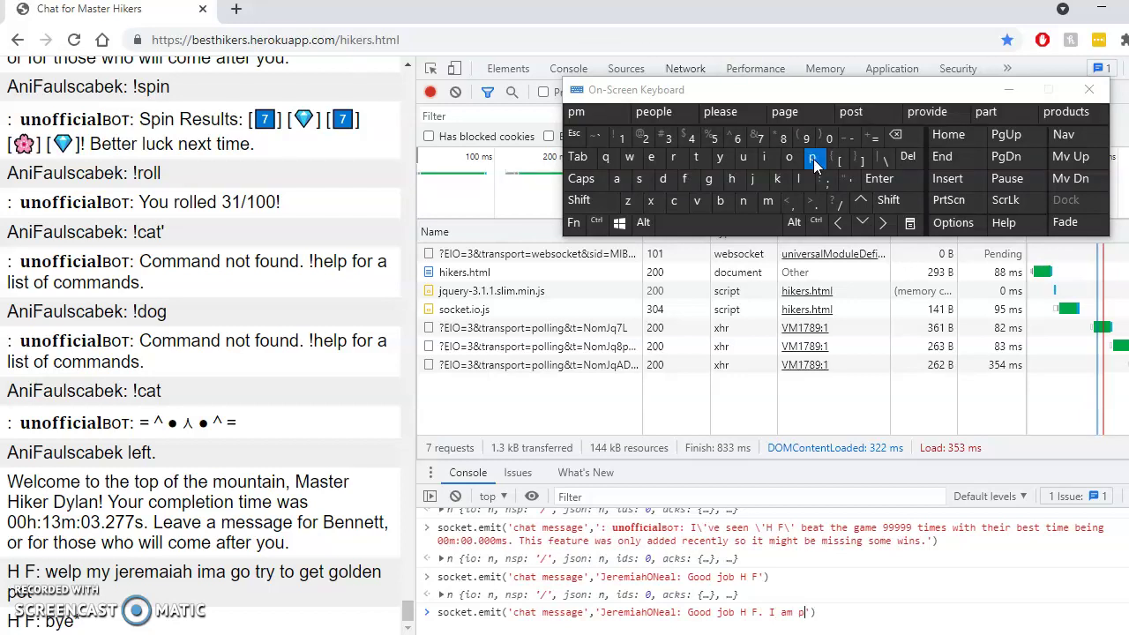
text(roud of you)
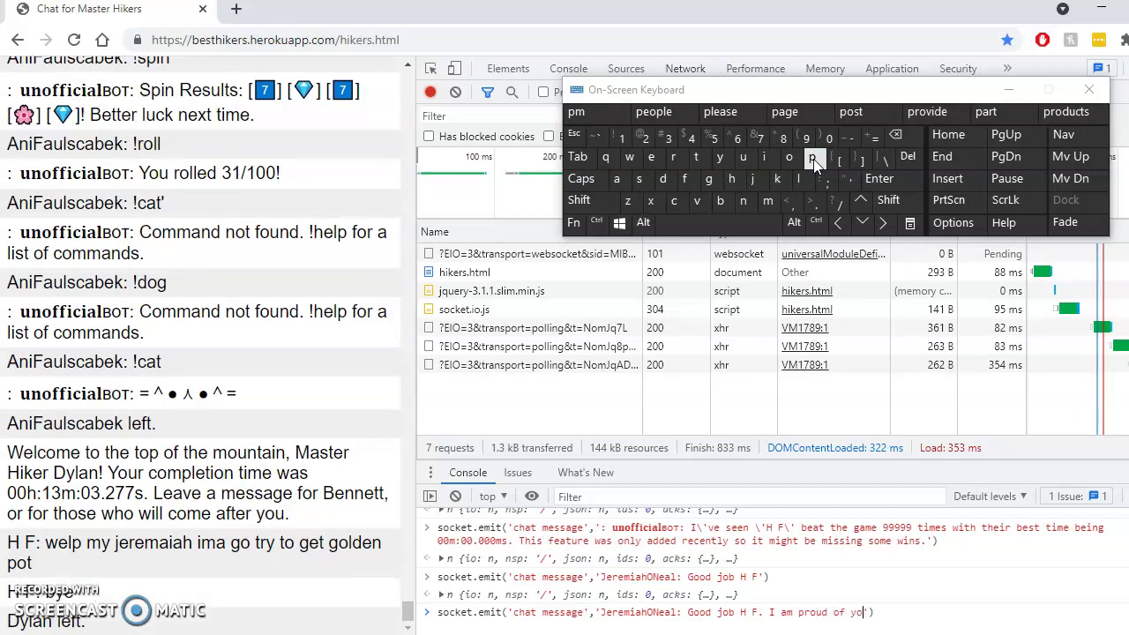
text(.)
key(Return)
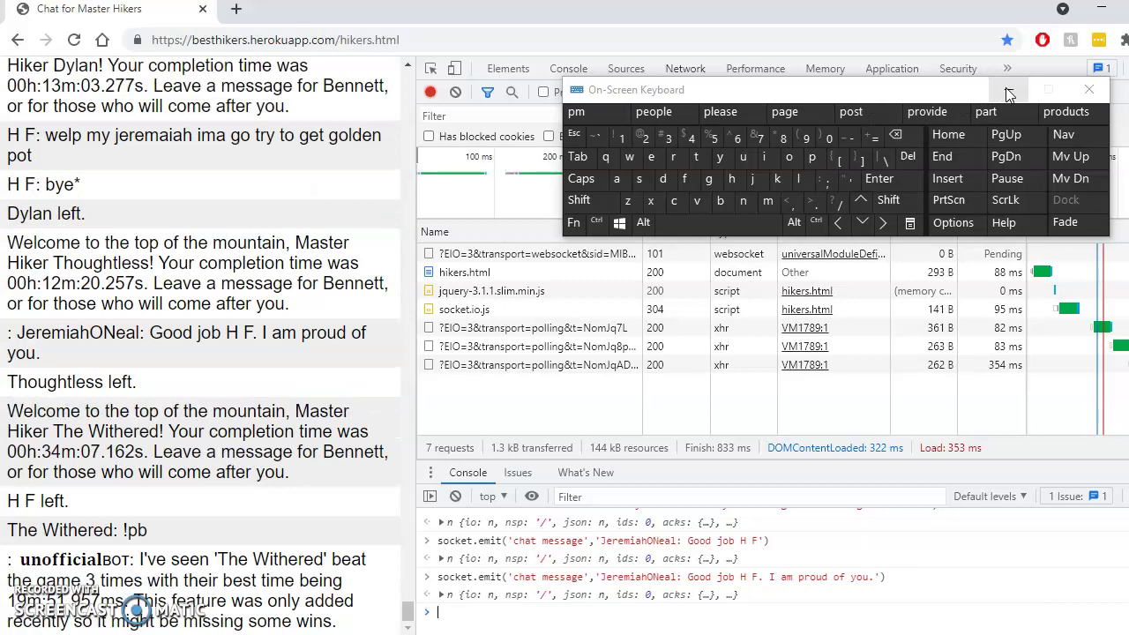
Step: Examine the chat page's inline script in the element tree, from the message-sending code to the load-previous-messages handler
drag(948, 97, 914, 257)
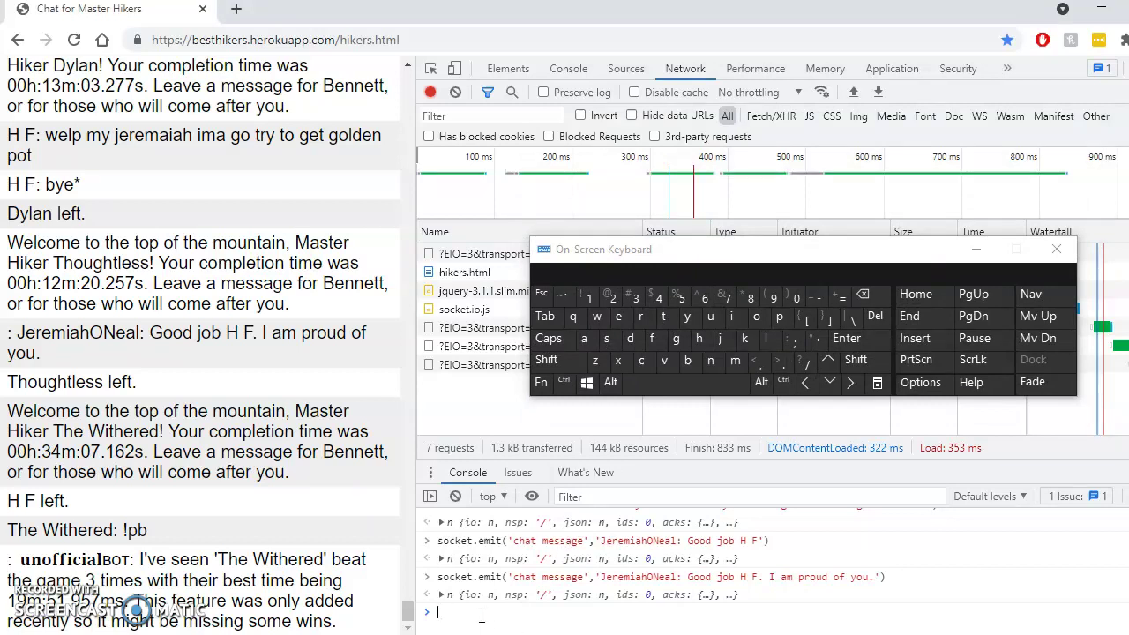
key(Up)
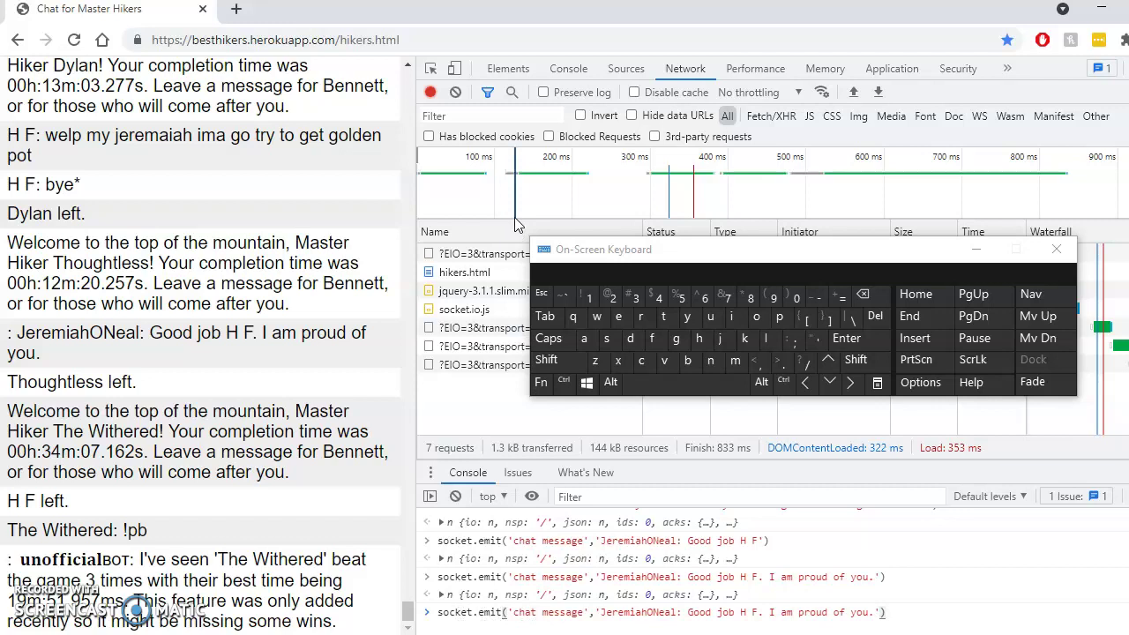
click(513, 71)
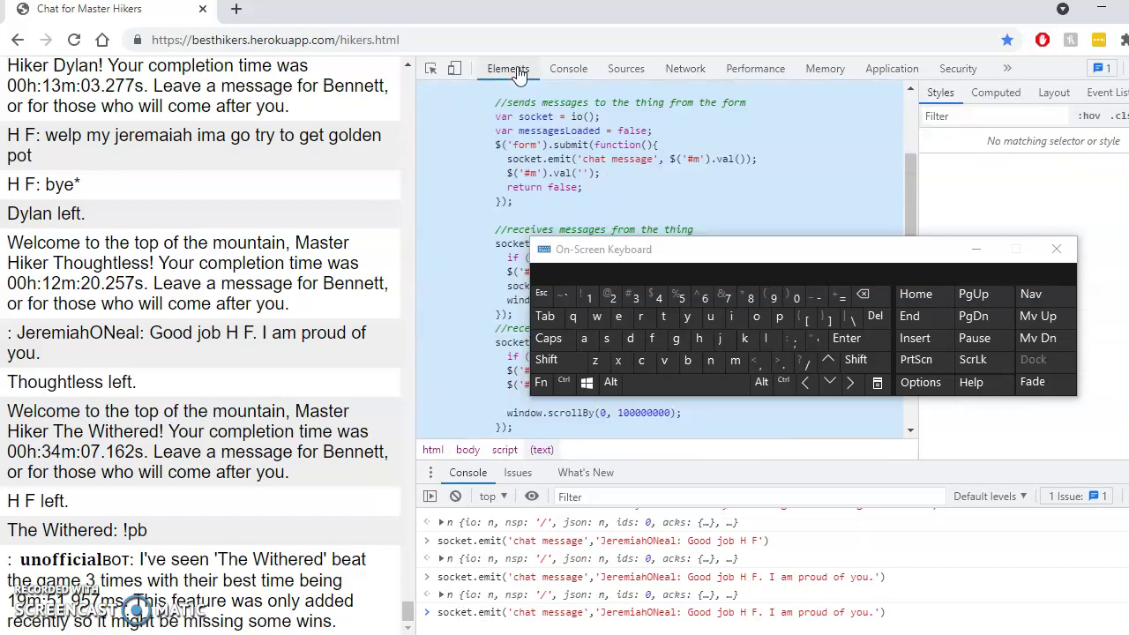
drag(752, 252, 601, 476)
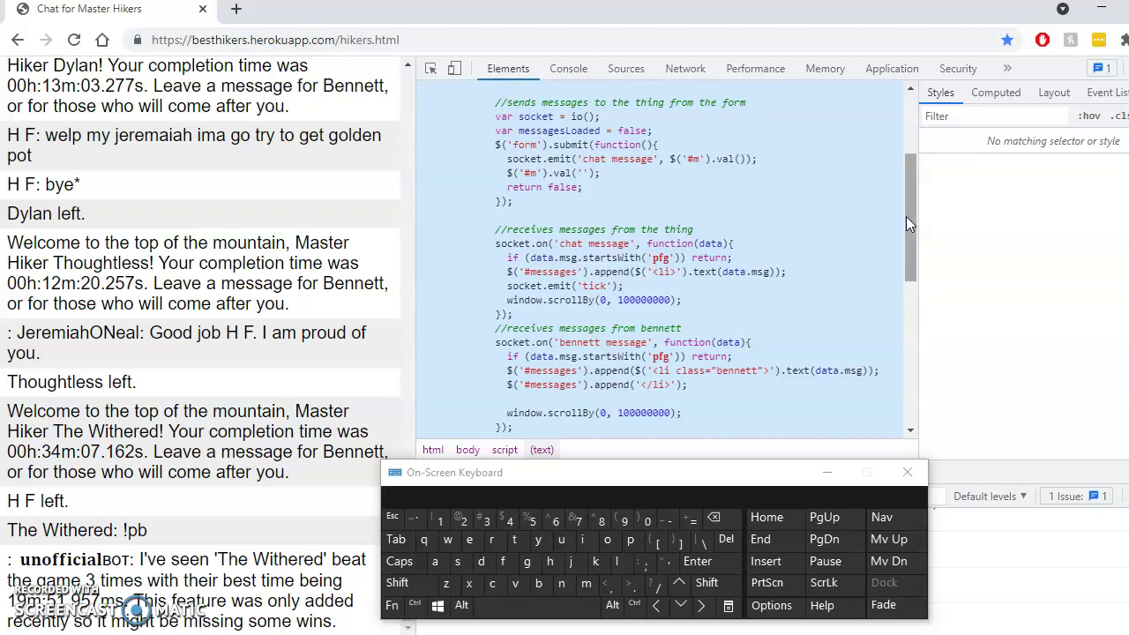
drag(906, 216, 901, 156)
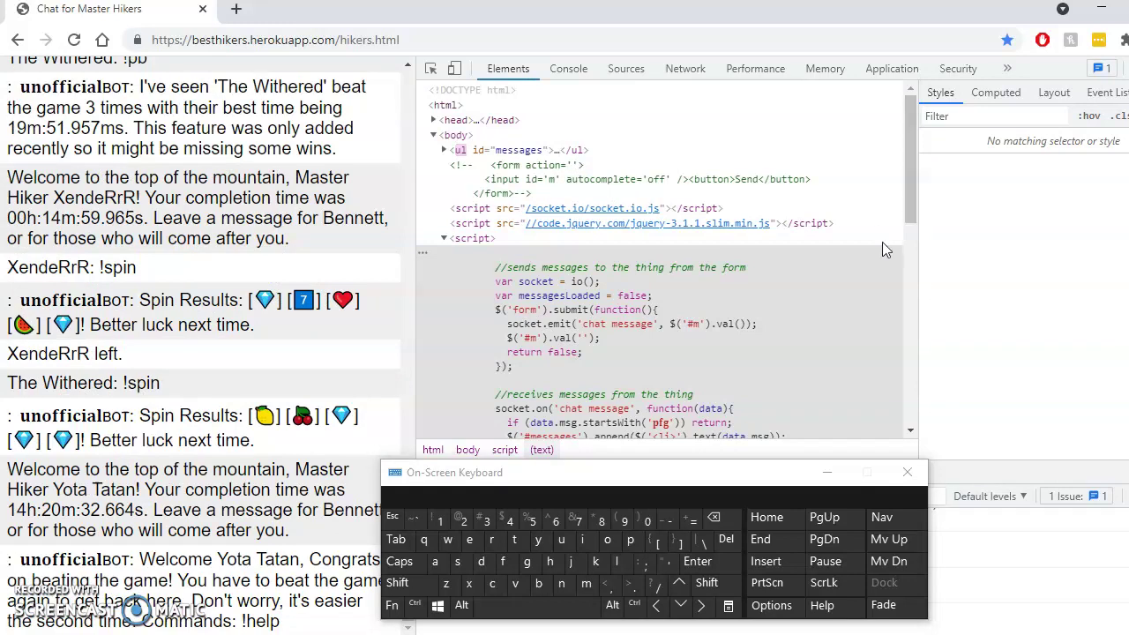
drag(675, 479, 822, 294)
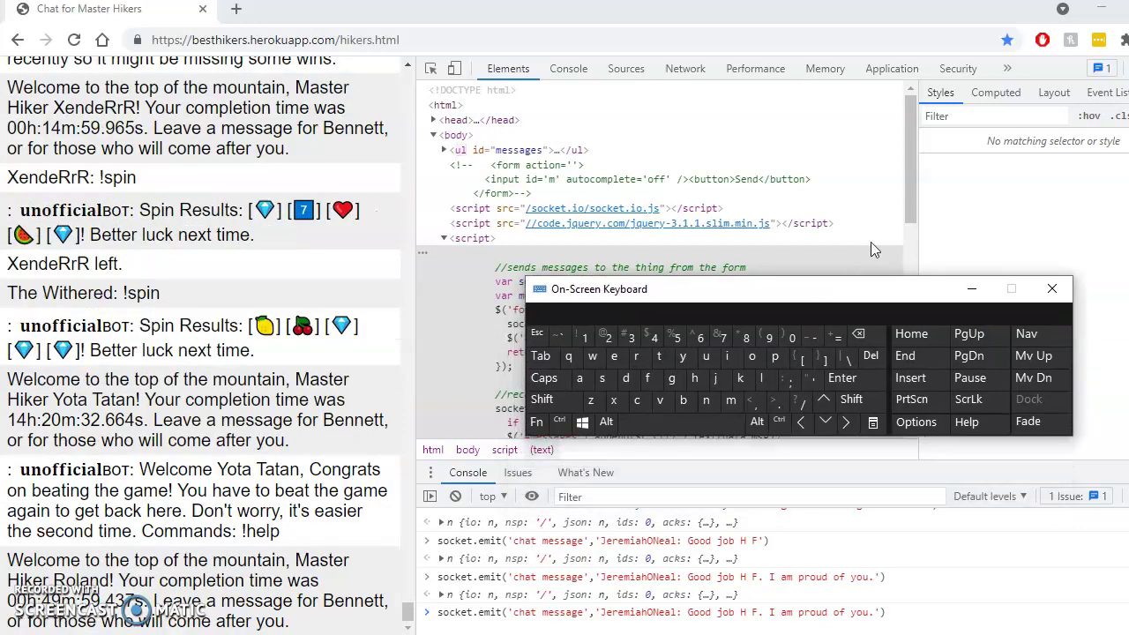
drag(912, 172, 918, 403)
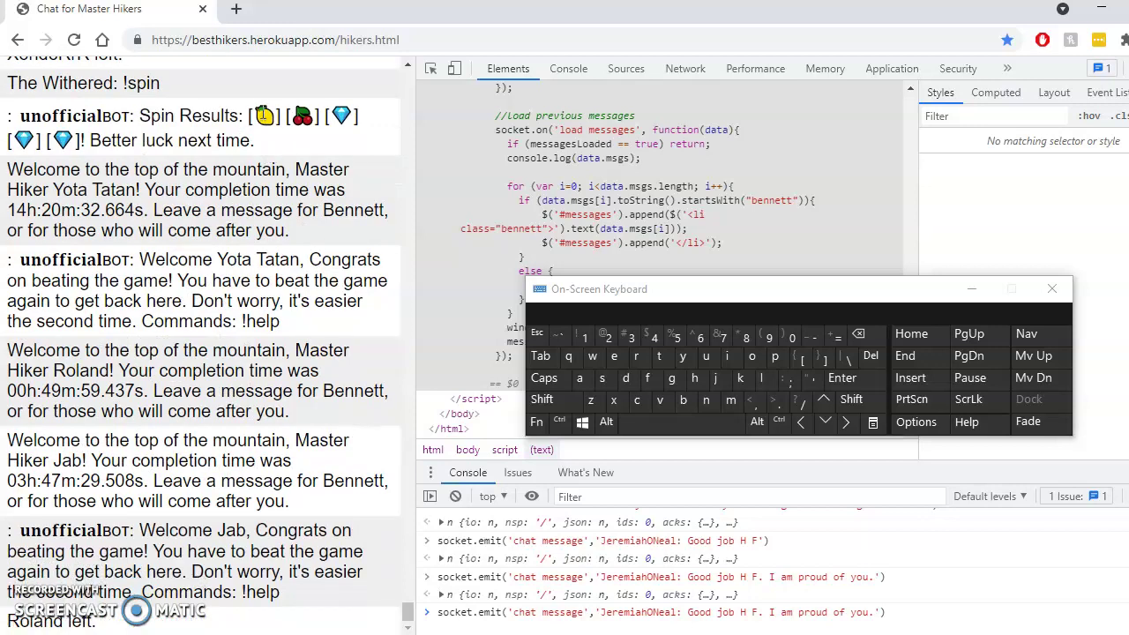
Step: Try to select the bot's spin results message in the chat history
drag(262, 115, 277, 115)
click(172, 130)
drag(13, 117, 115, 77)
click(115, 131)
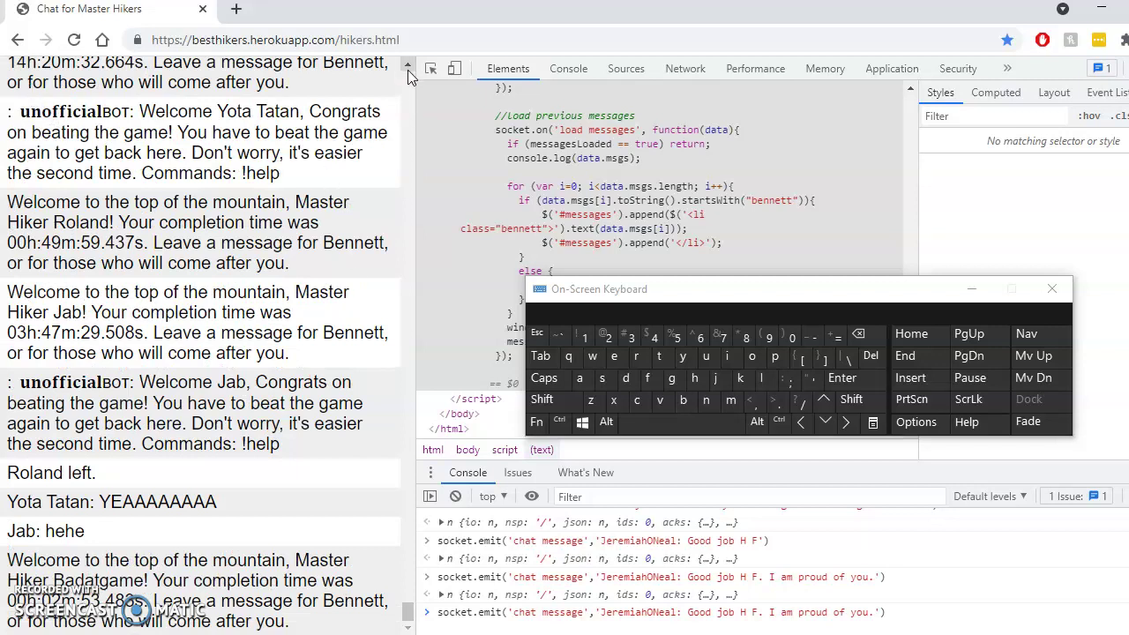
scroll(407, 70, up, 3)
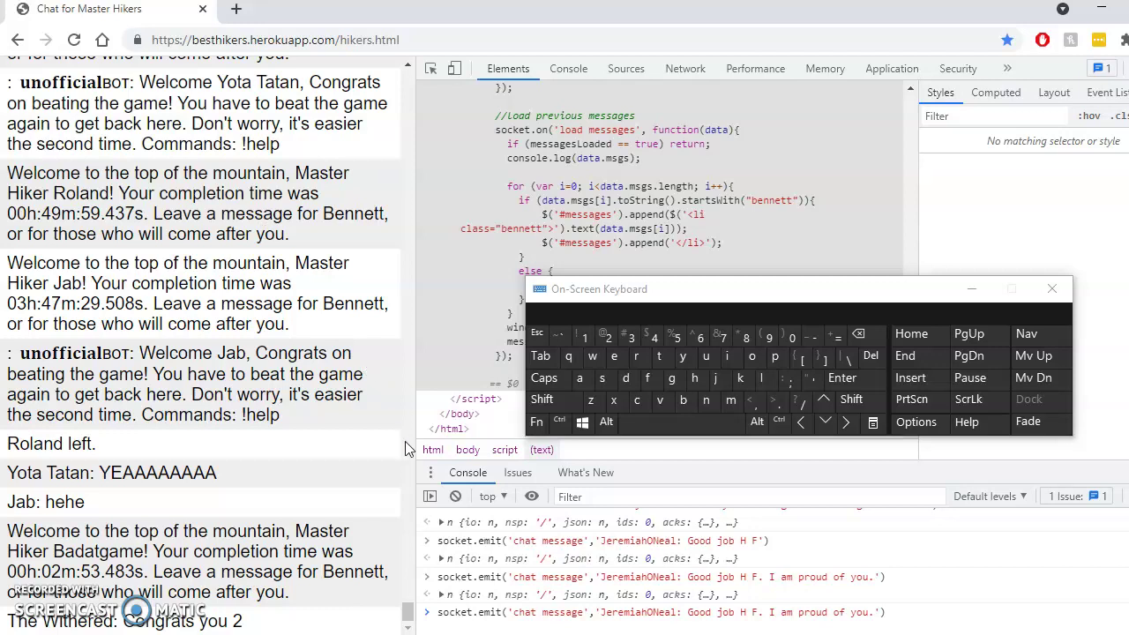
scroll(408, 437, up, 5)
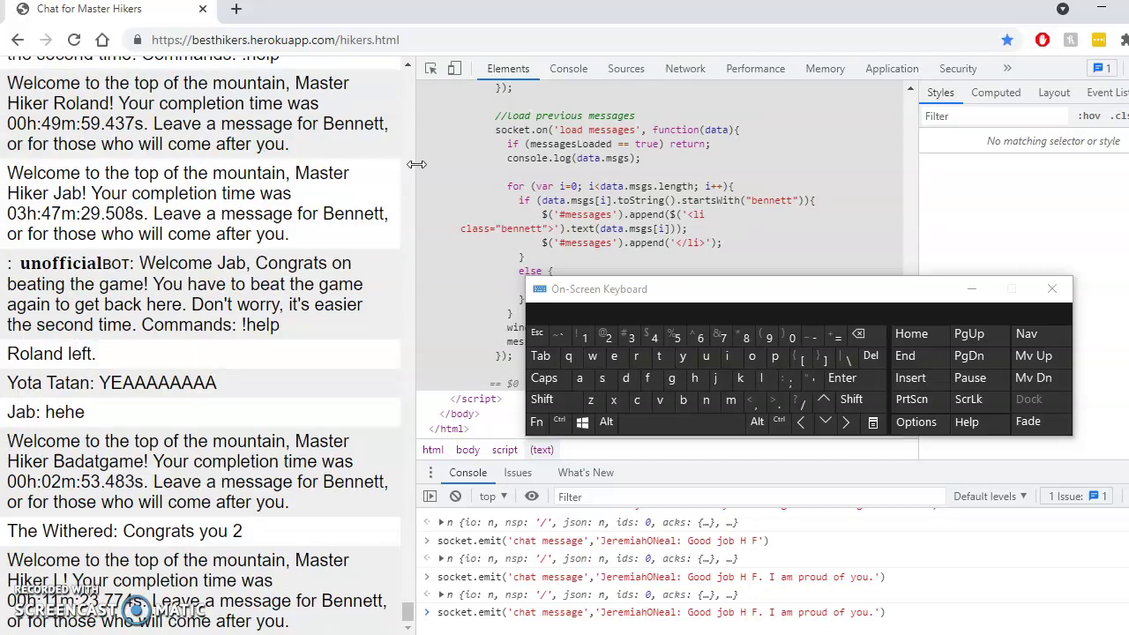
scroll(410, 170, up, 5)
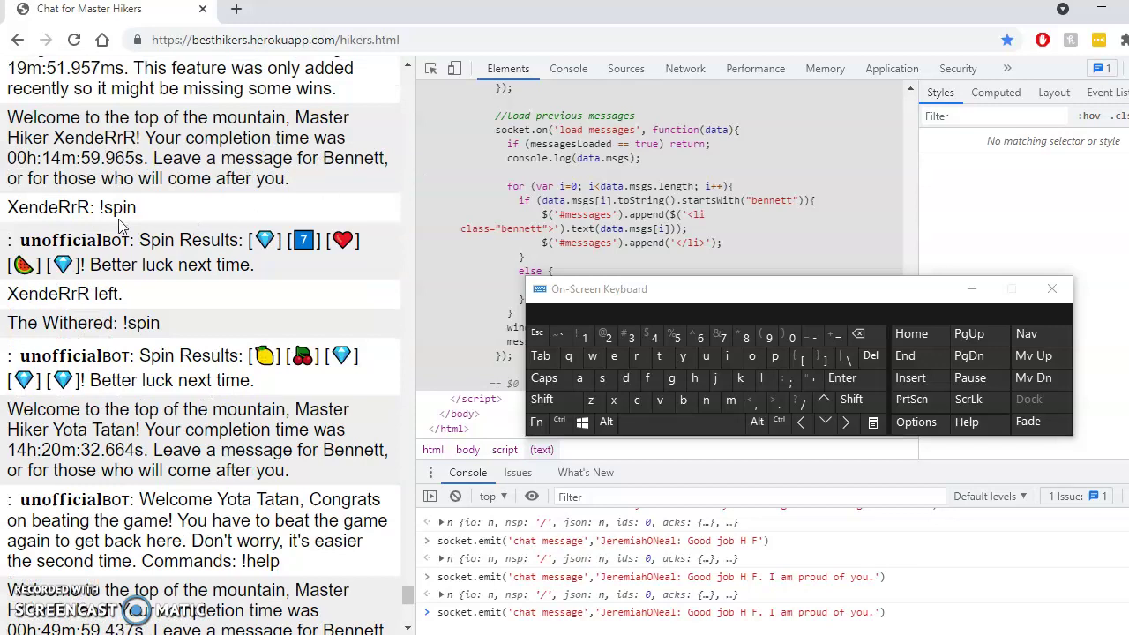
drag(8, 240, 201, 205)
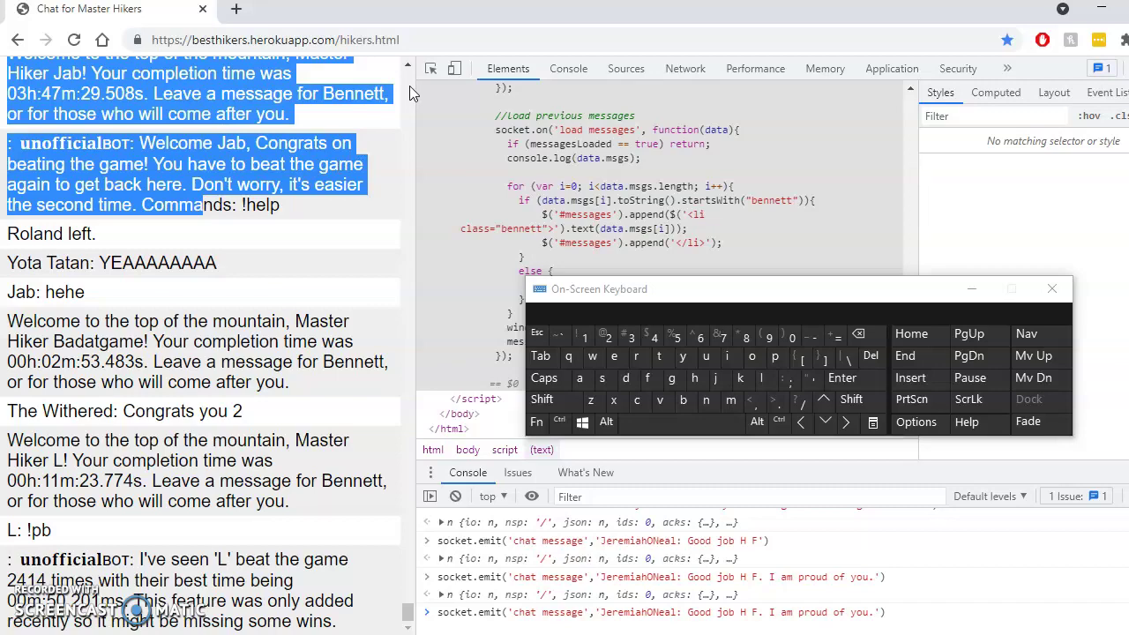
scroll(409, 86, up, 5)
click(247, 197)
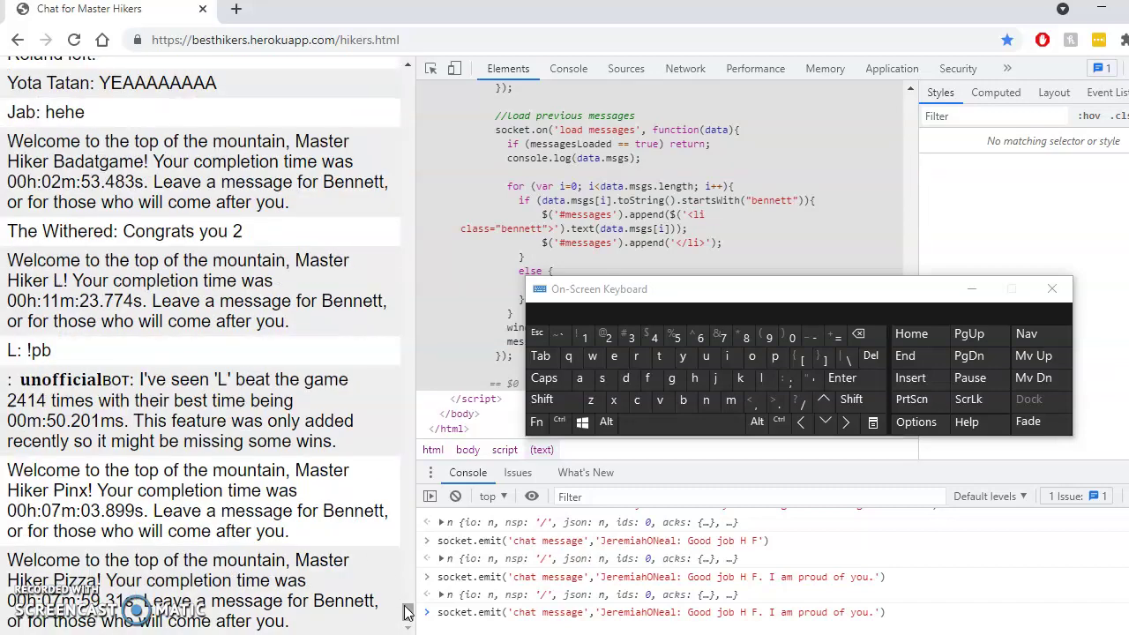
drag(409, 615, 411, 551)
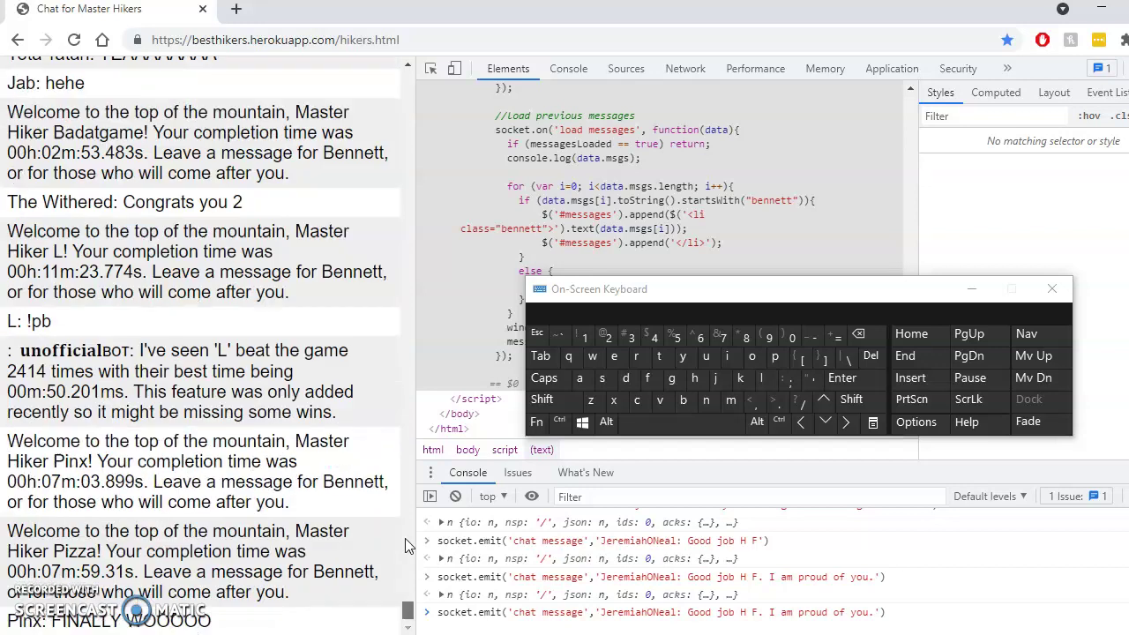